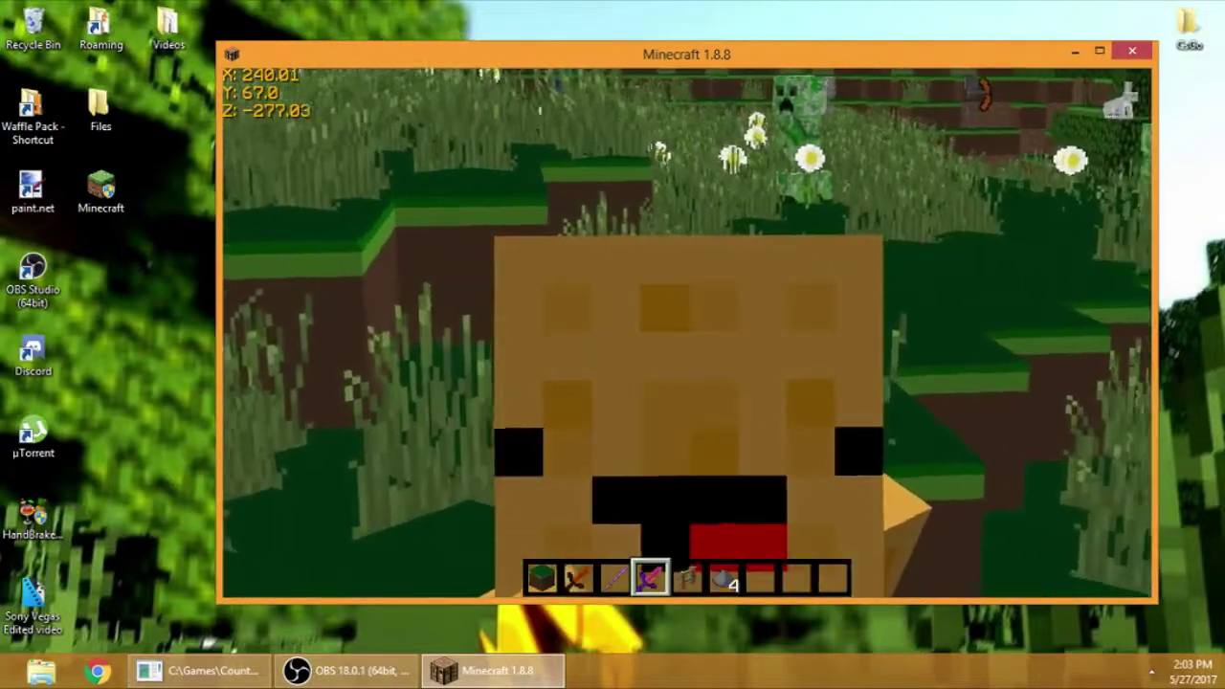
- Look around the Minecraft world with the diamond sword in hand, switching between first-person and third-person views
key(F5)
key(w)
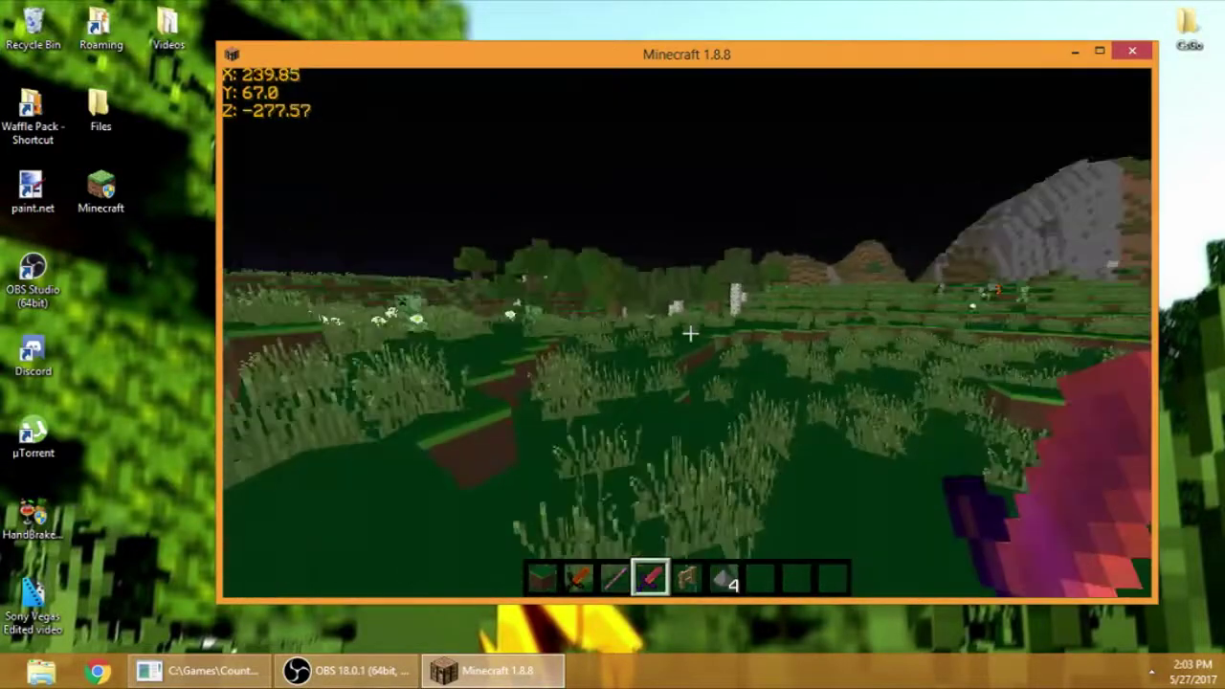
click(689, 333)
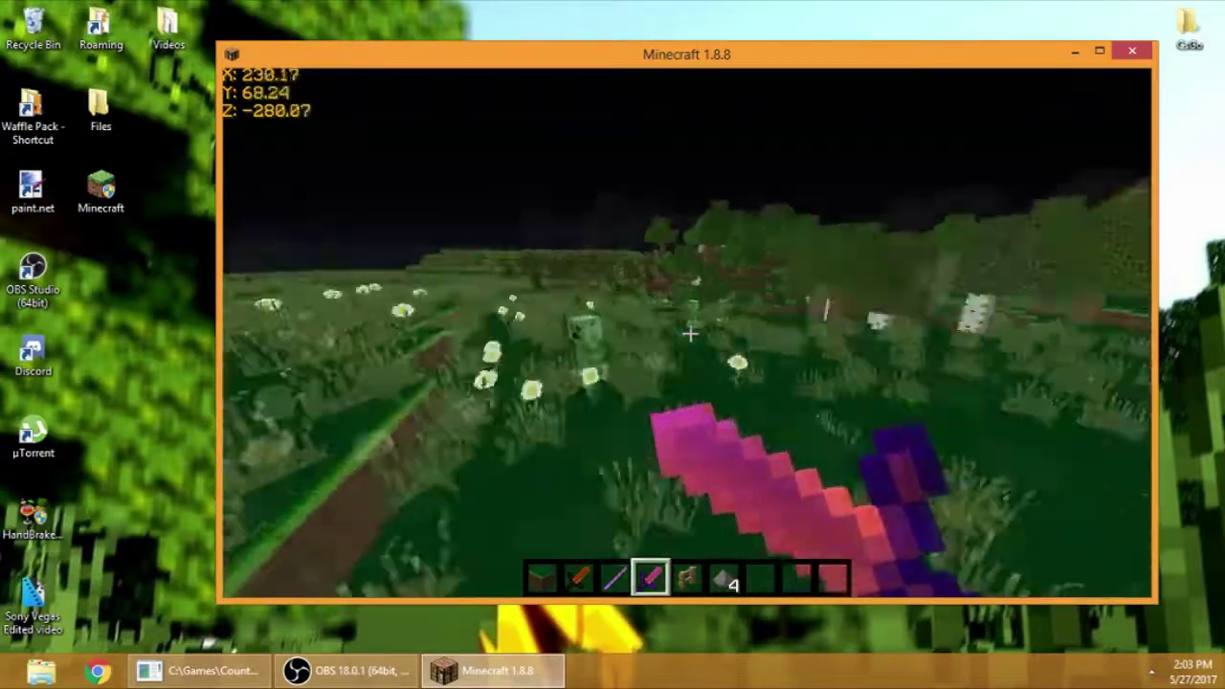
click(690, 333)
key(w)
key(space)
key(space)
key(F5)
key(F5)
key(F5)
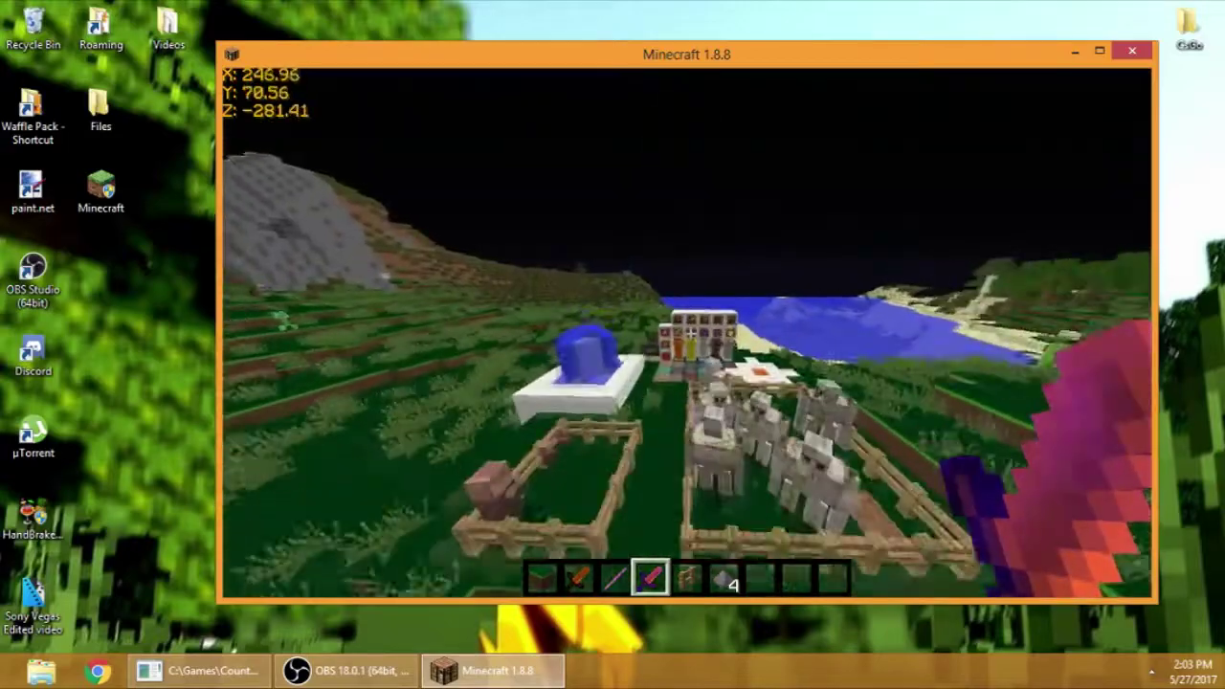
key(8)
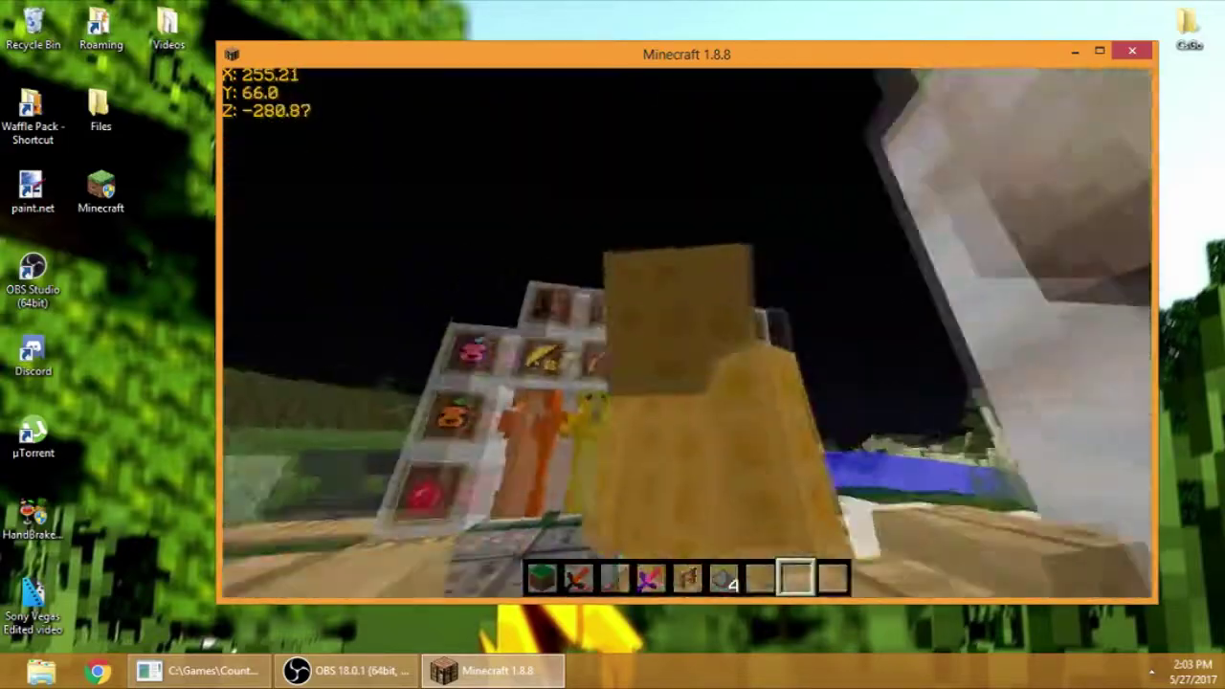
key(4)
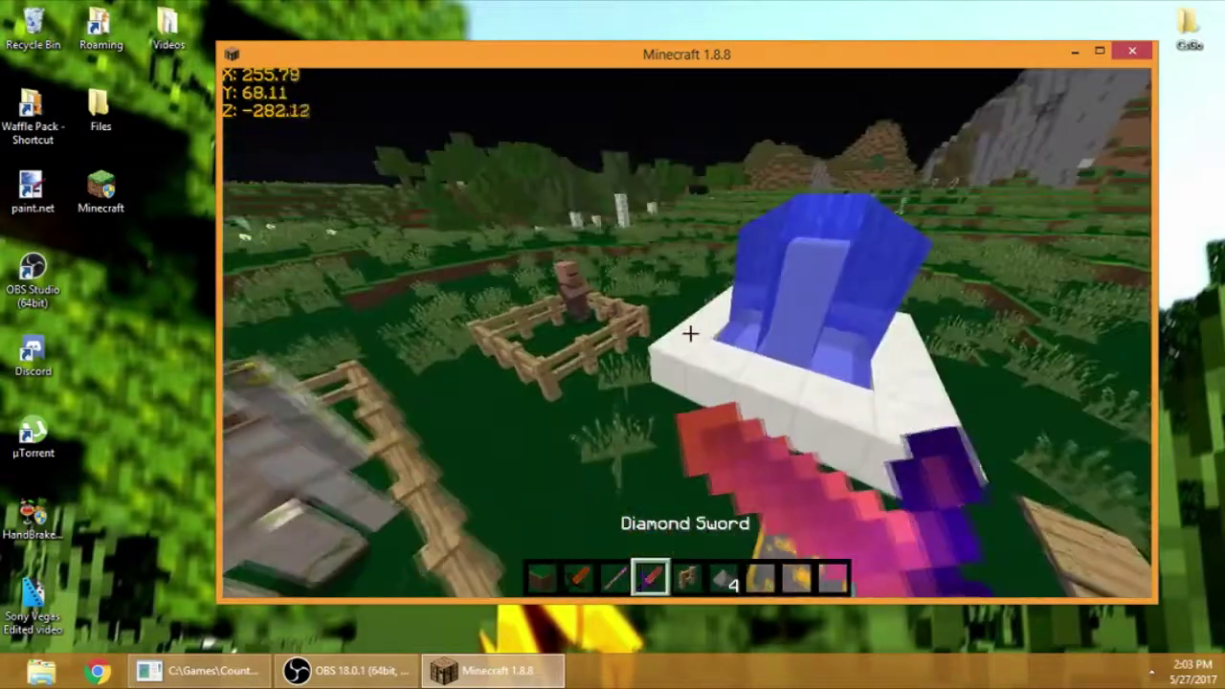
key(8)
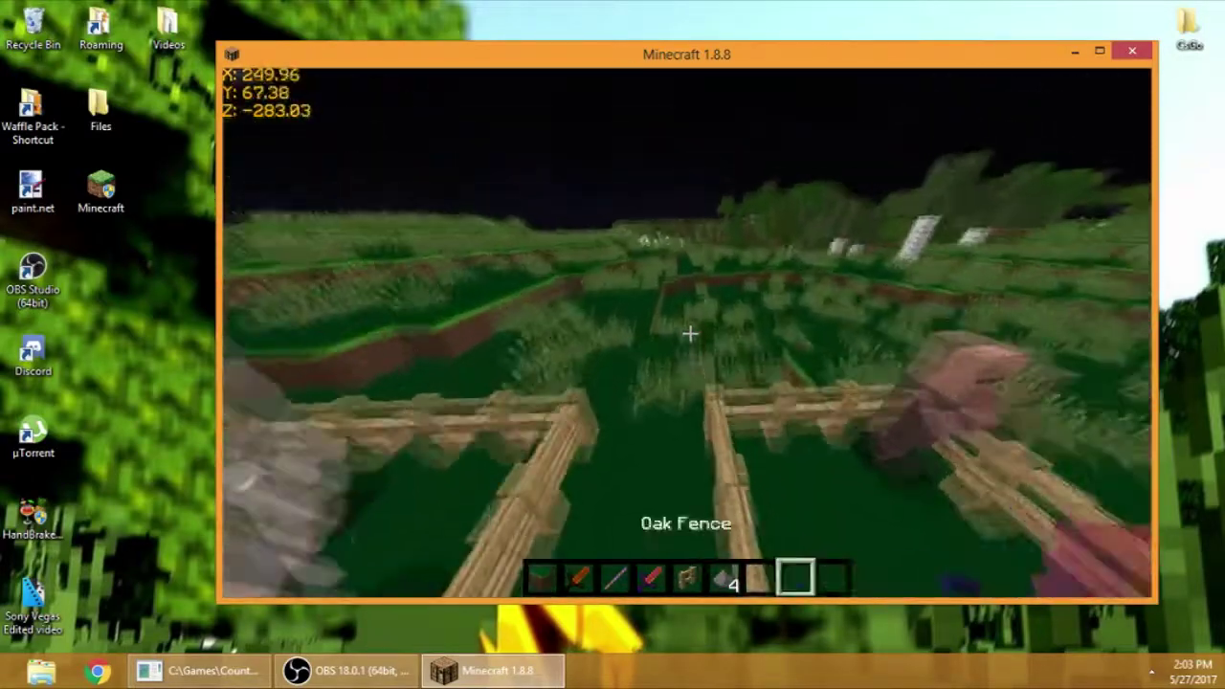
key(9)
- Pause the Minecraft game and open paint.net
key(Escape)
click(13, 192)
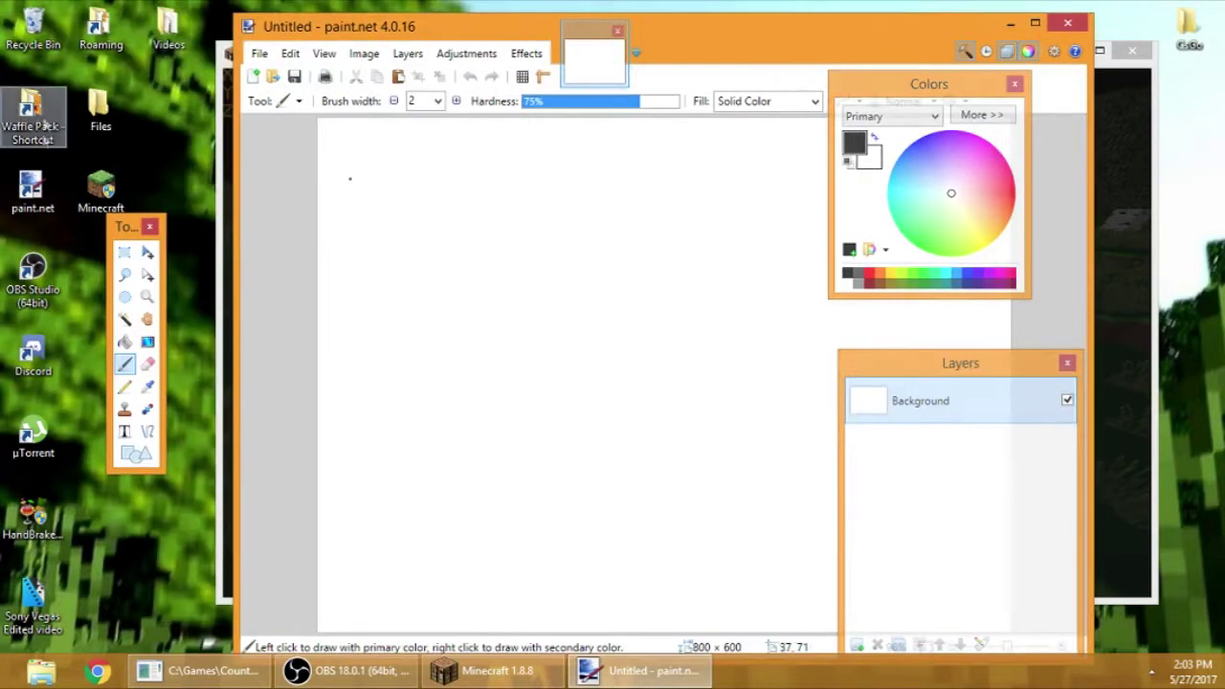
- Search Windows for "%appdata%" and open the Roaming folder
double_click(99, 42)
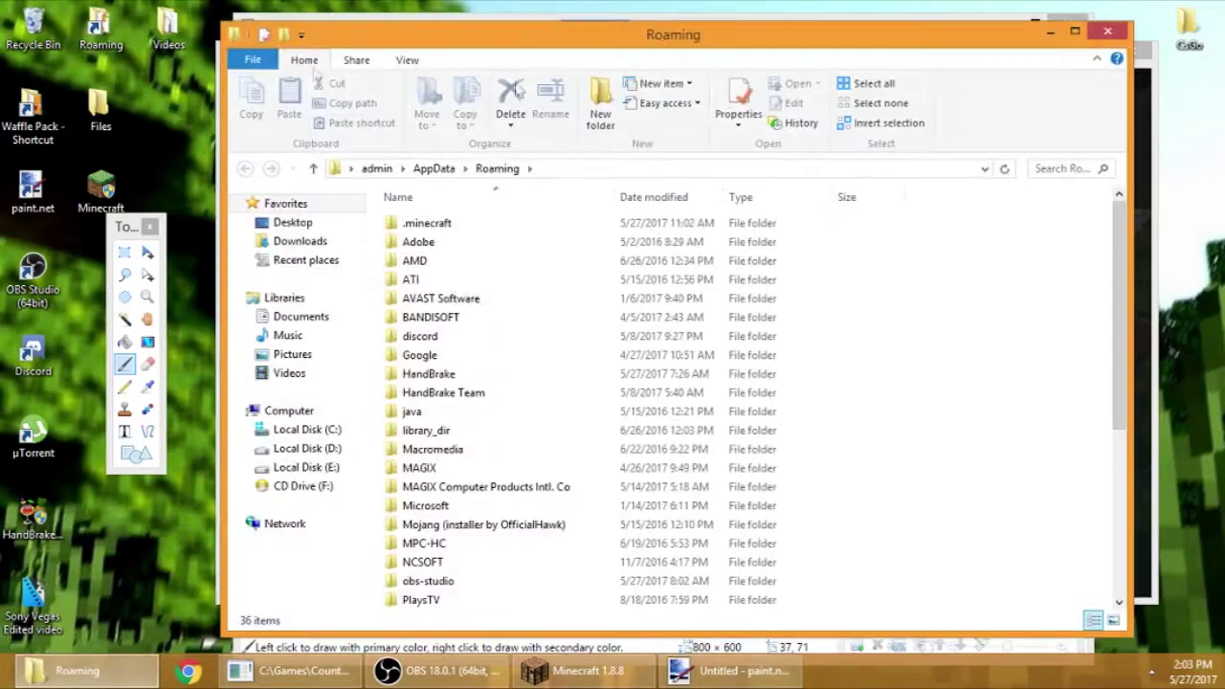
click(1108, 33)
click(8, 682)
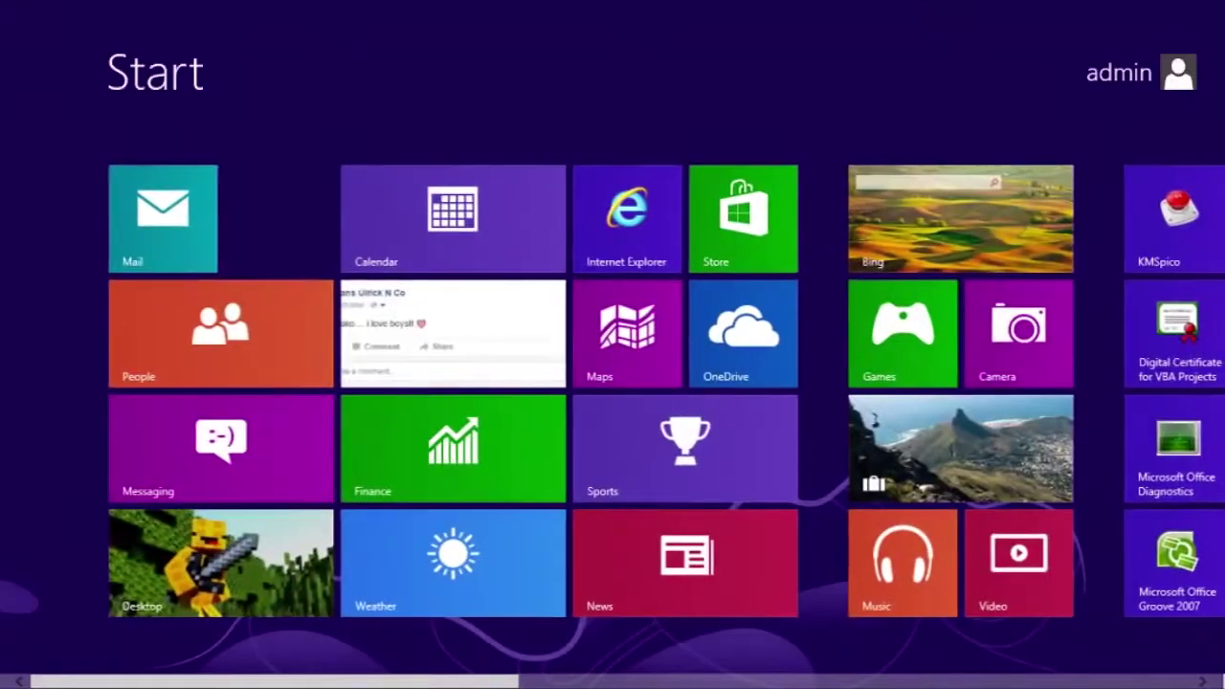
mouse_move(1221, 685)
click(1197, 171)
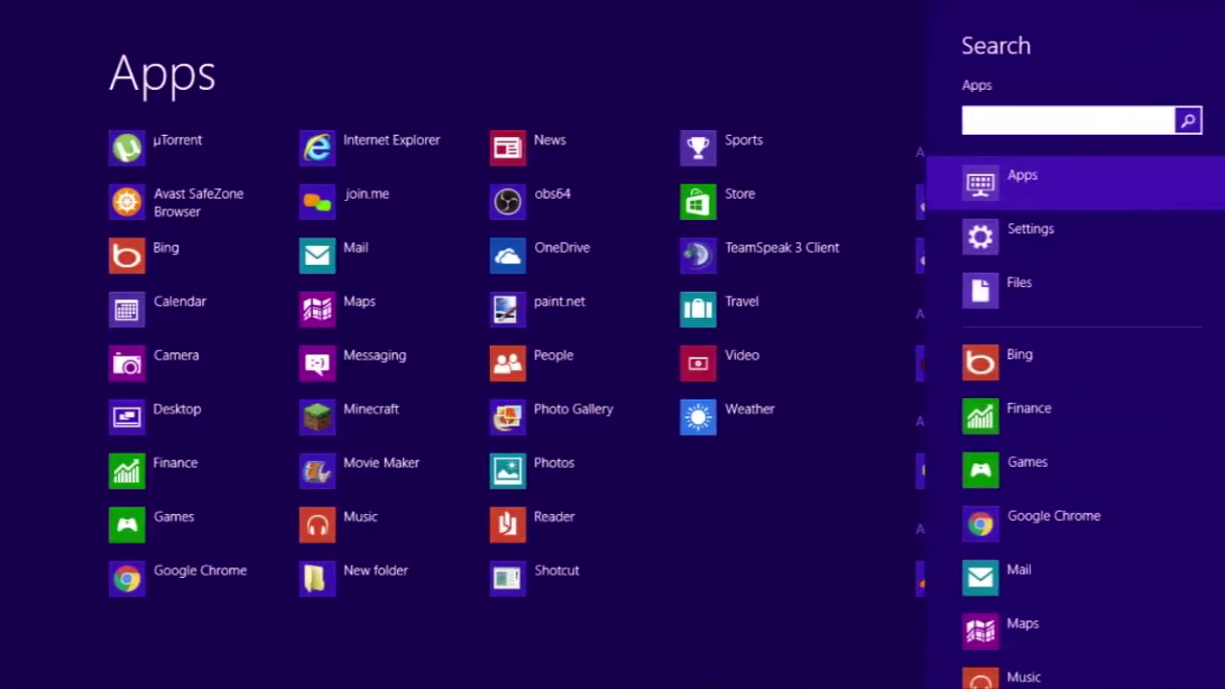
text(%a)
key(BackSpace)
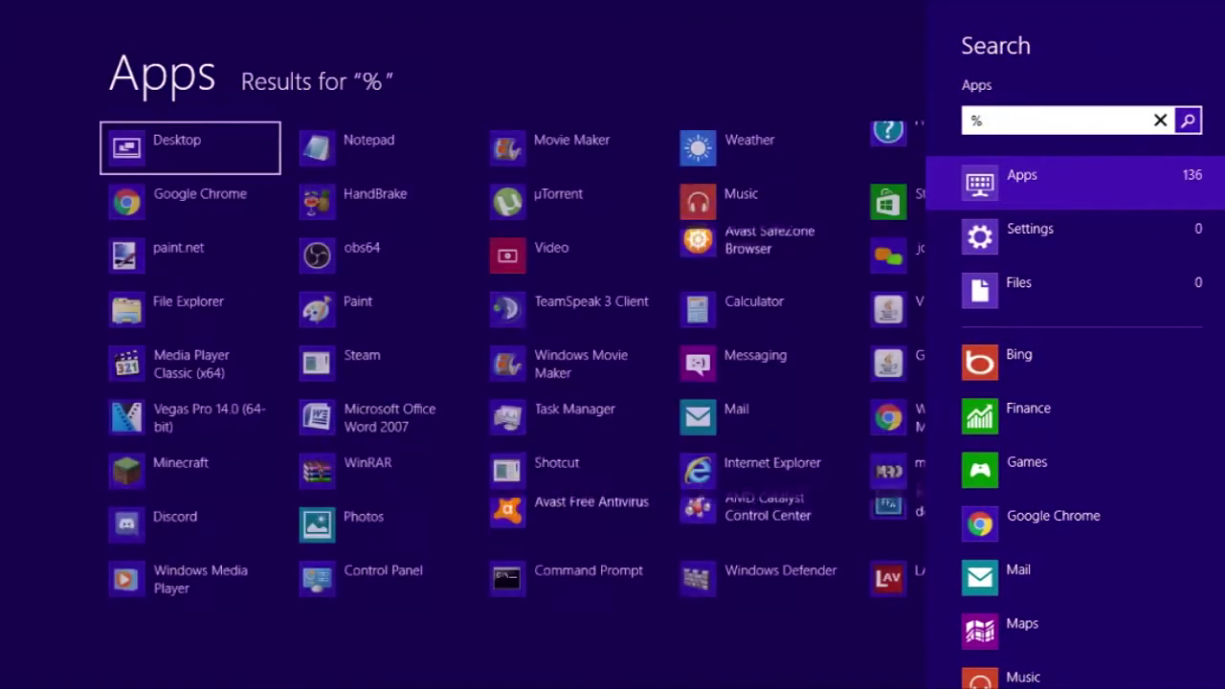
text(appdata%)
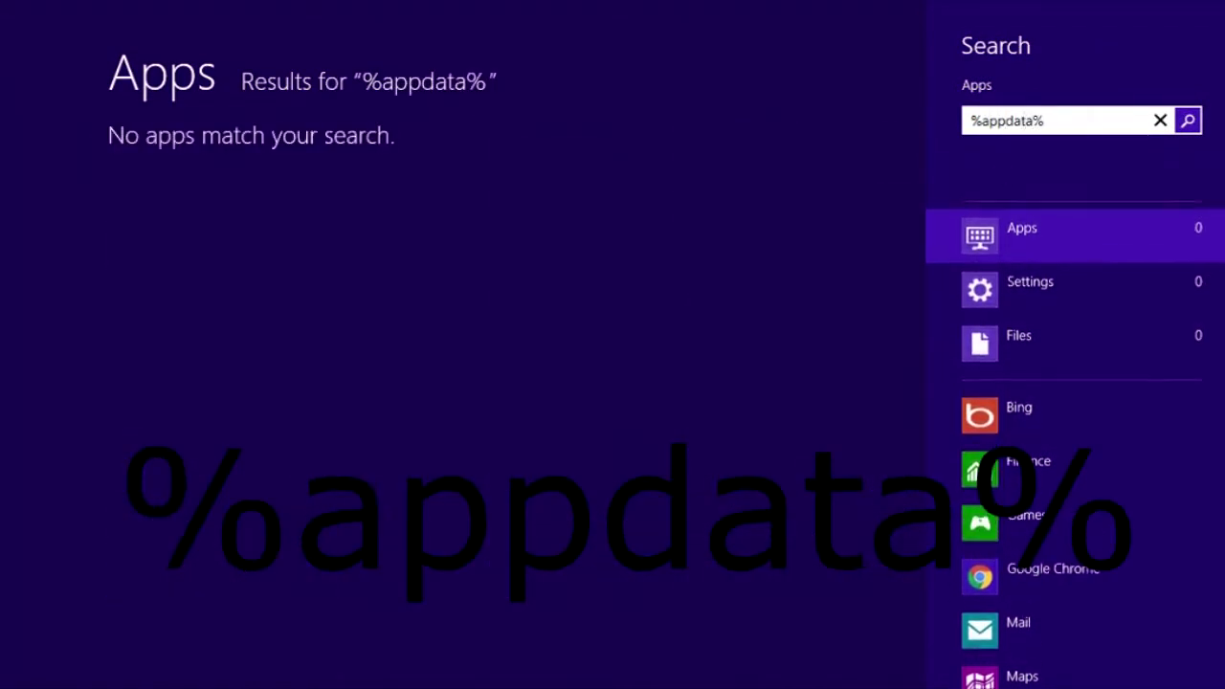
click(1109, 183)
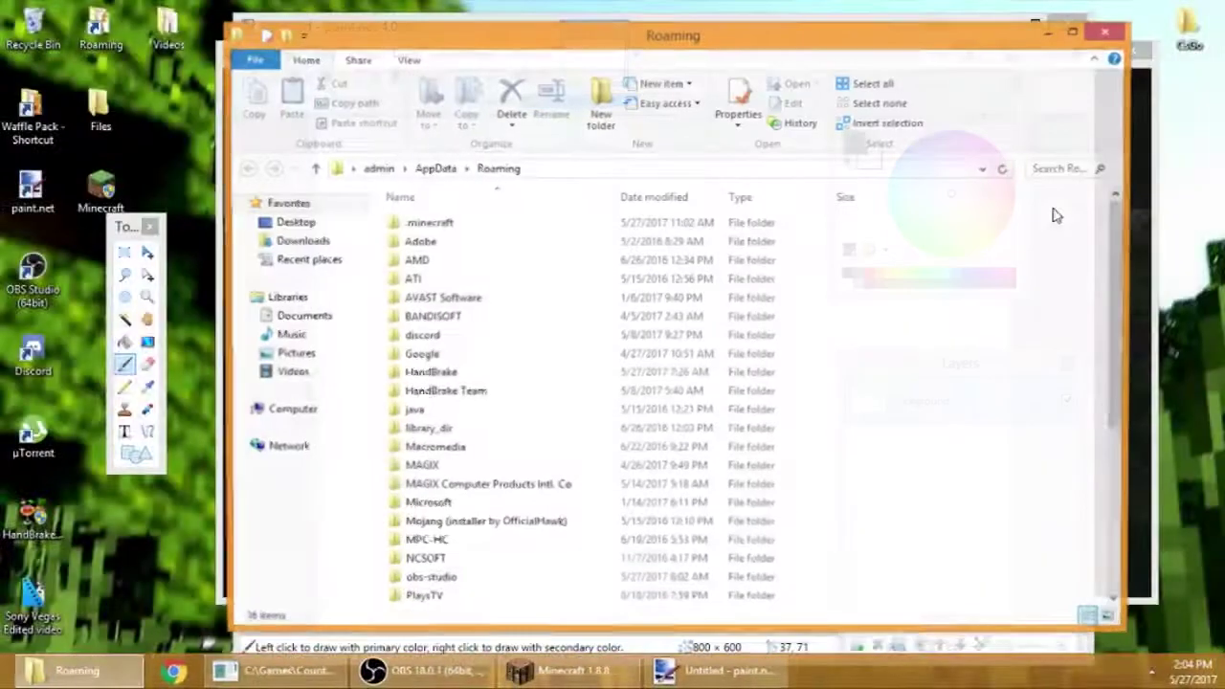
- Open the Waffle Pack folder inside the resourcepacks folder of .minecraft
double_click(477, 230)
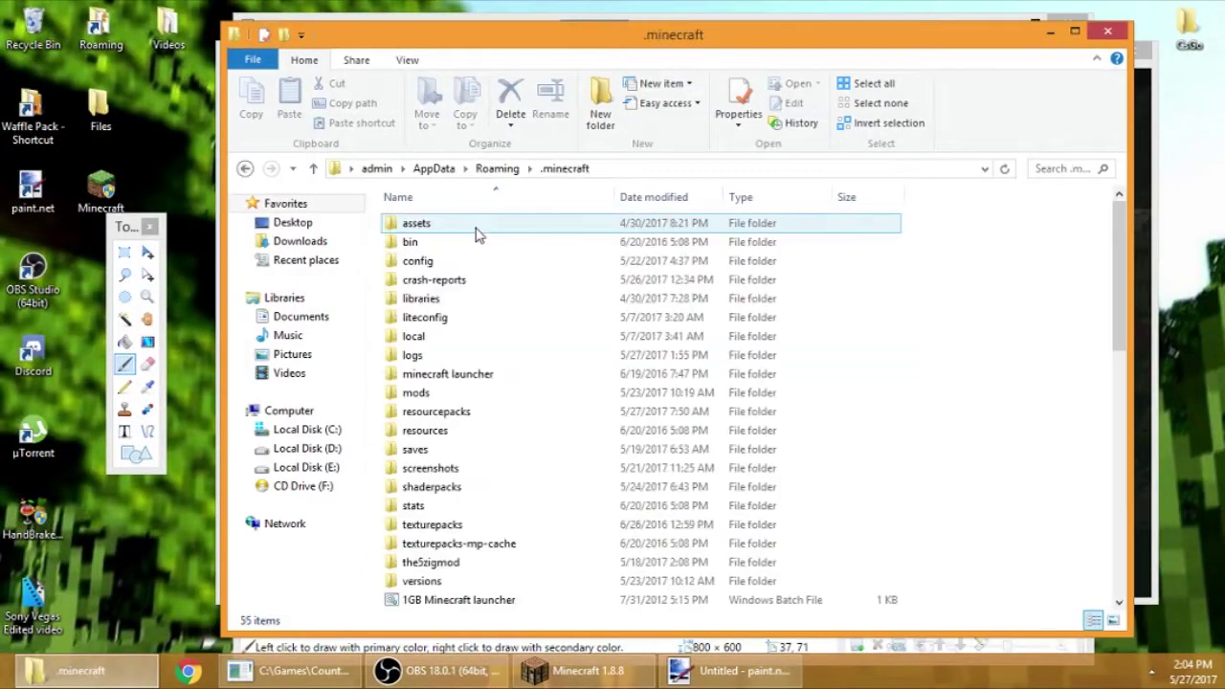
click(520, 414)
double_click(519, 414)
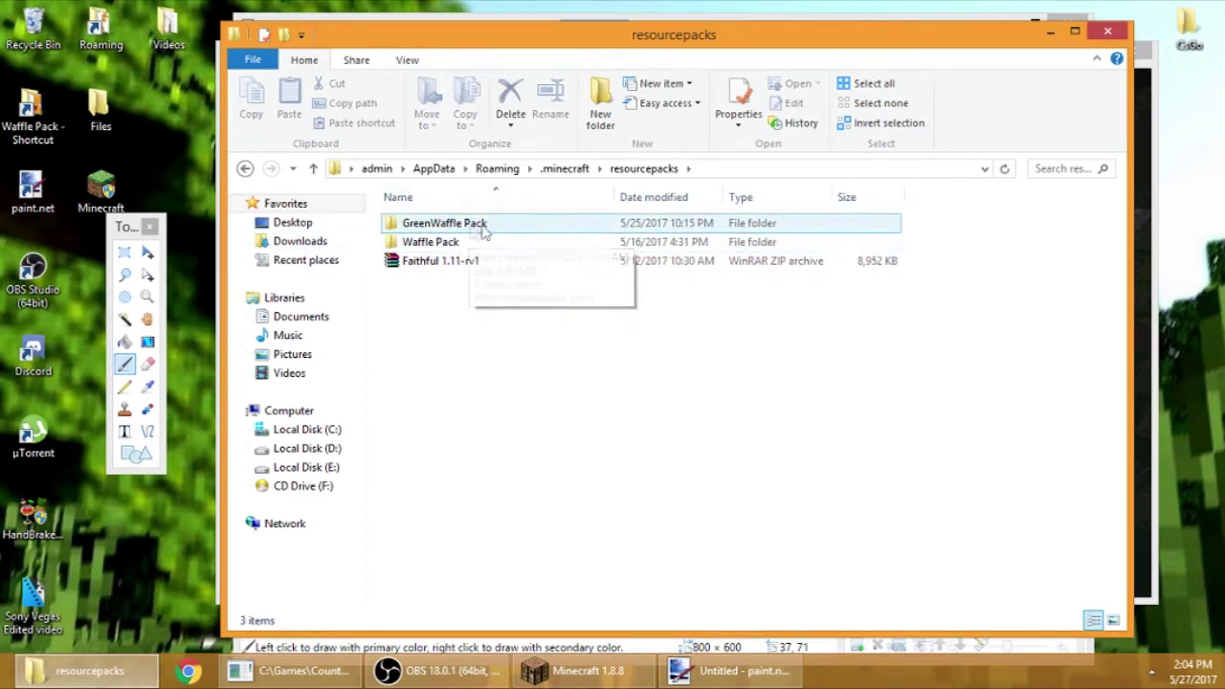
double_click(436, 244)
- Open the pack's assets/minecraft/textures/items folder and search it for "diamond"
double_click(459, 280)
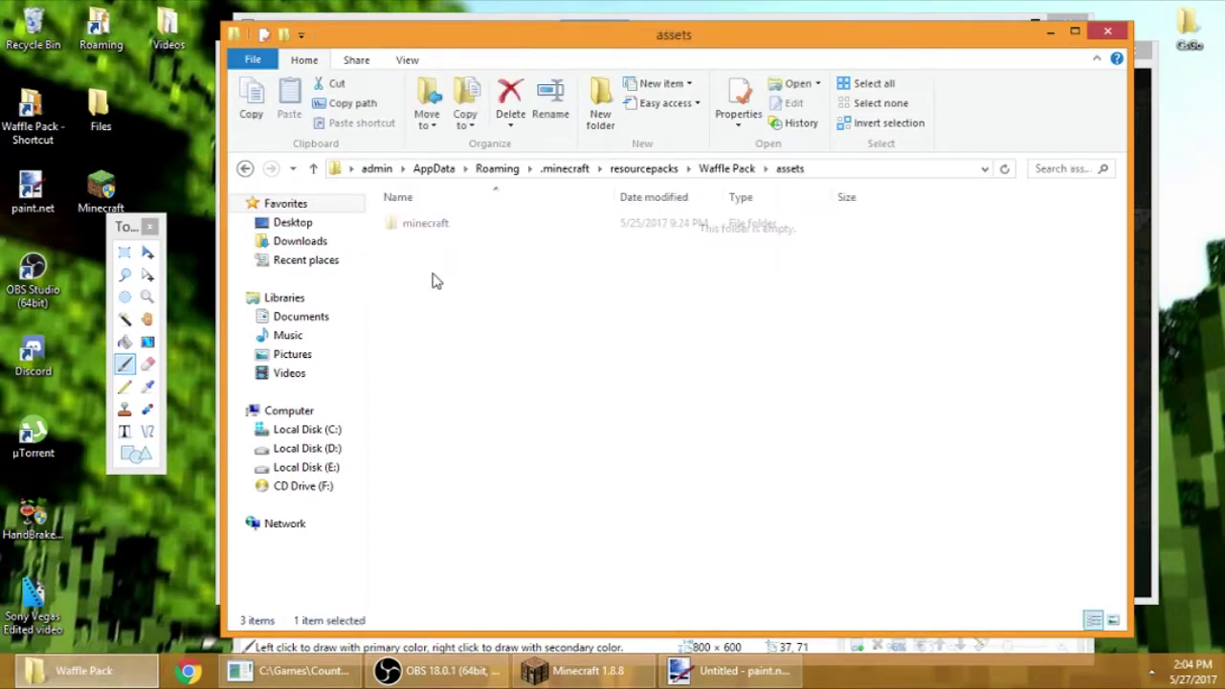
double_click(414, 228)
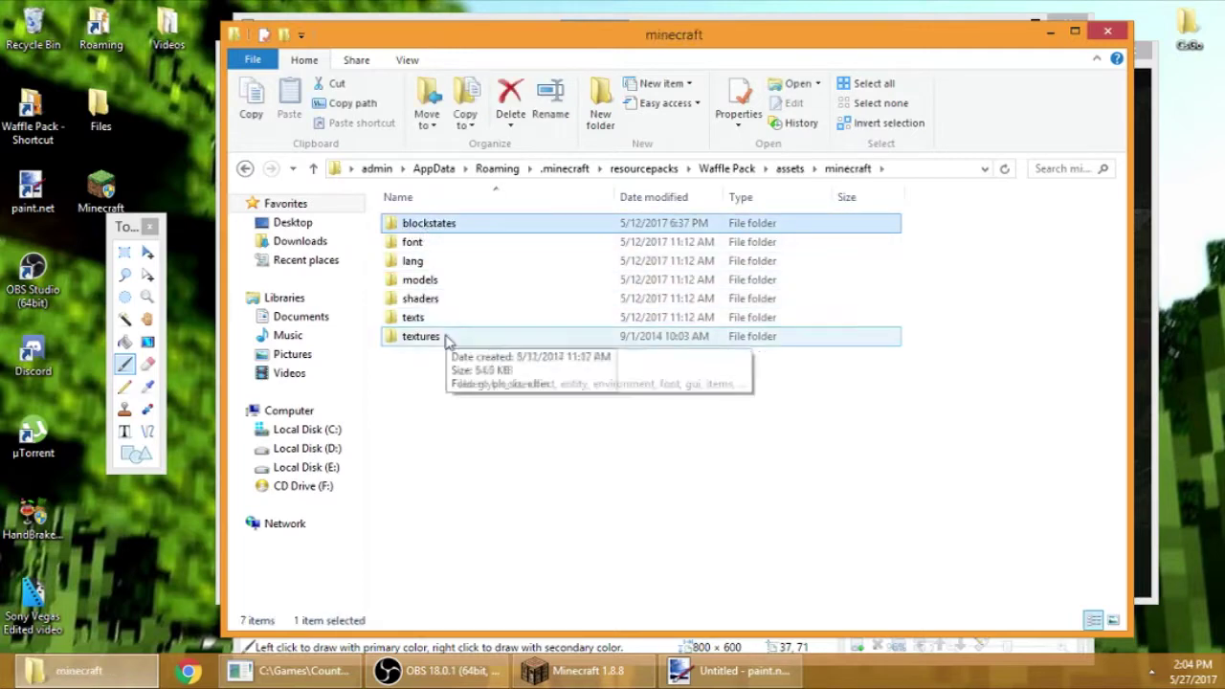
double_click(421, 336)
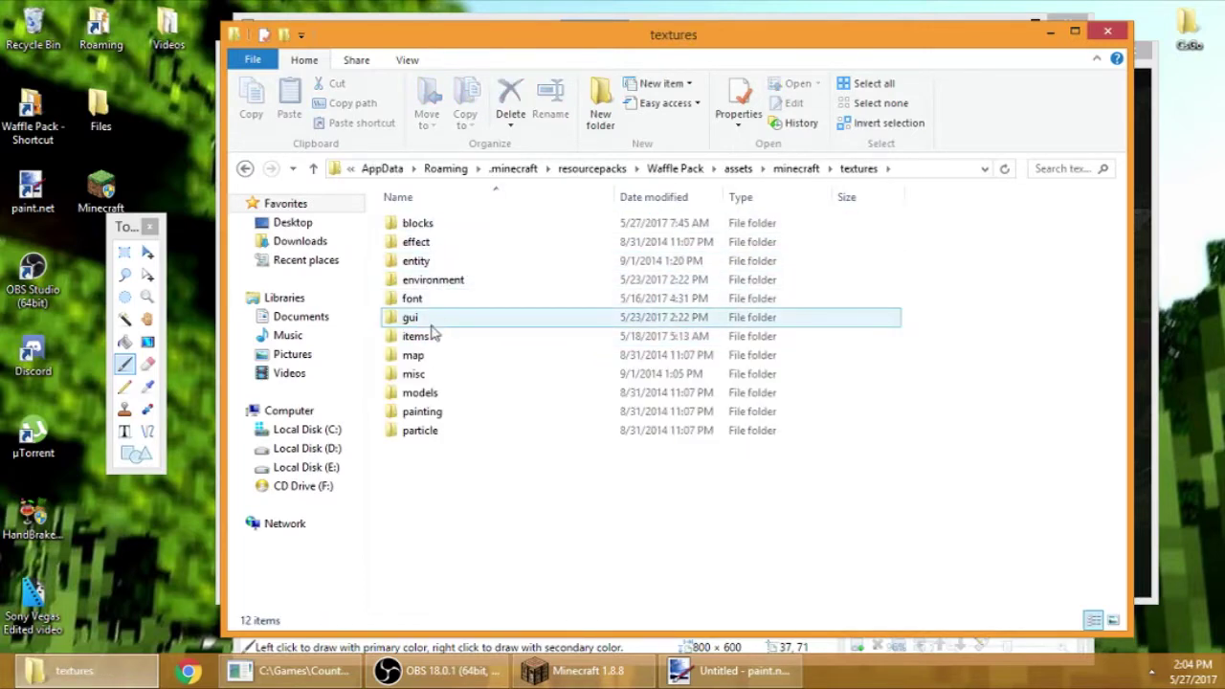
double_click(428, 336)
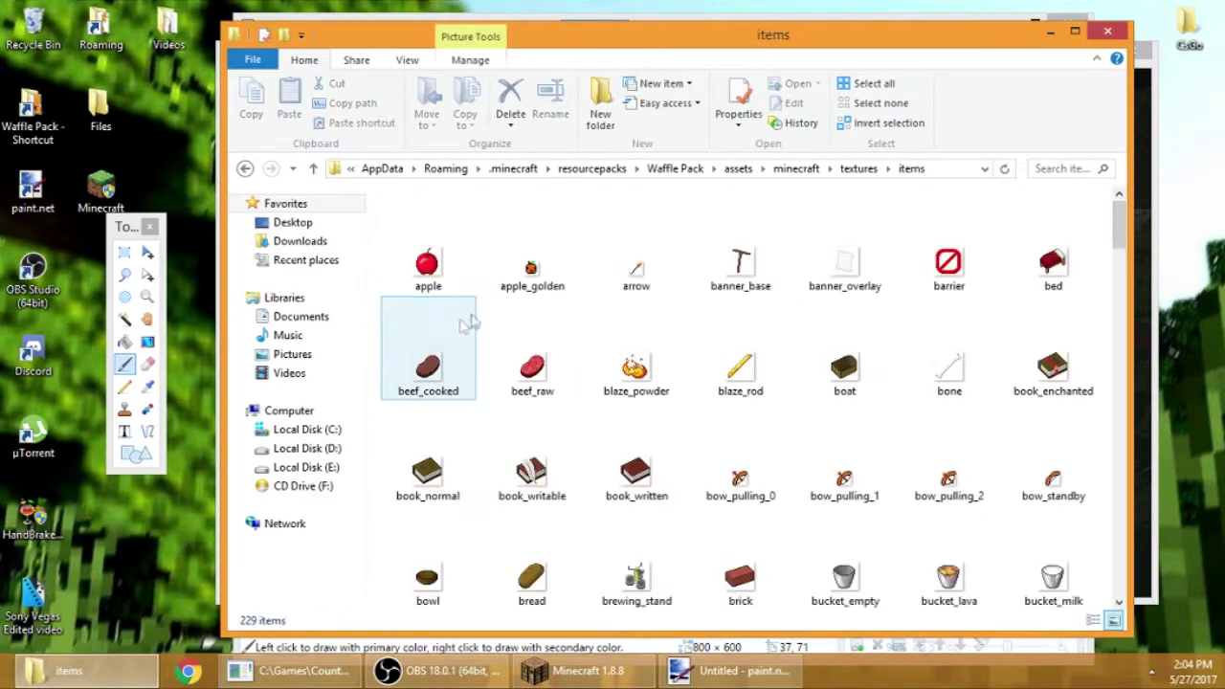
click(1056, 167)
text(diamond)
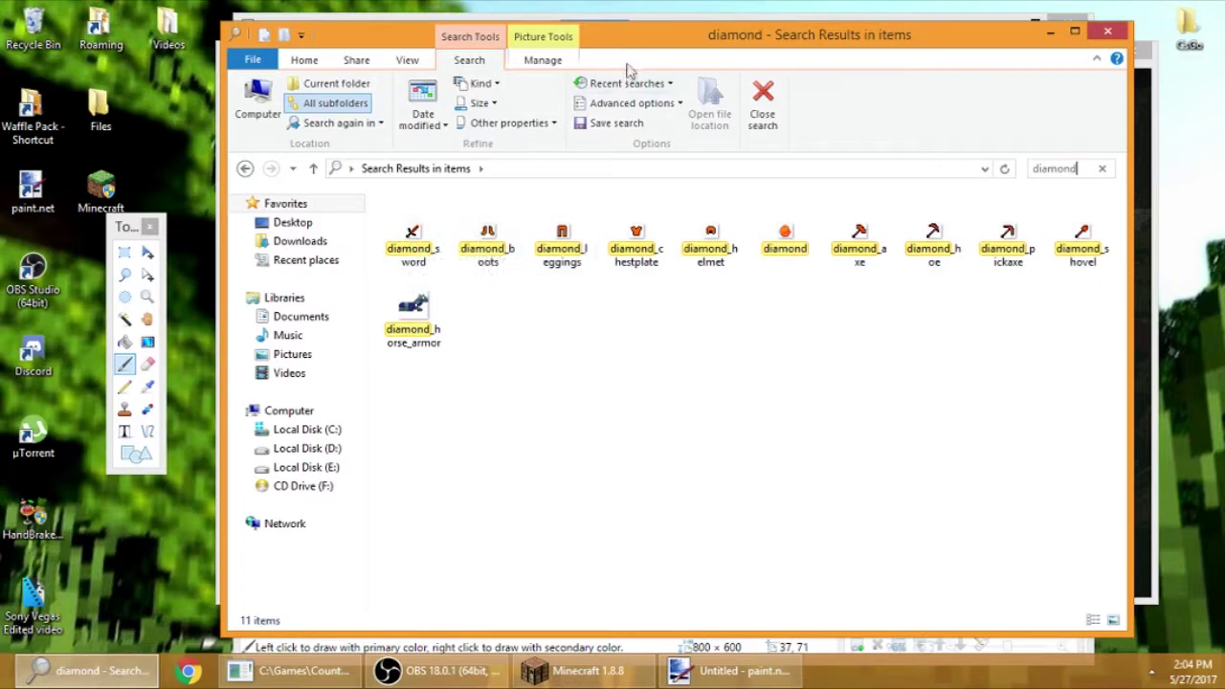
- Close the blank untitled image in paint.net and open diamond_sword.png from the search results there
mouse_move(657, 35)
mouse_down()
mouse_move(738, 153)
mouse_move(766, 247)
mouse_up()
click(617, 32)
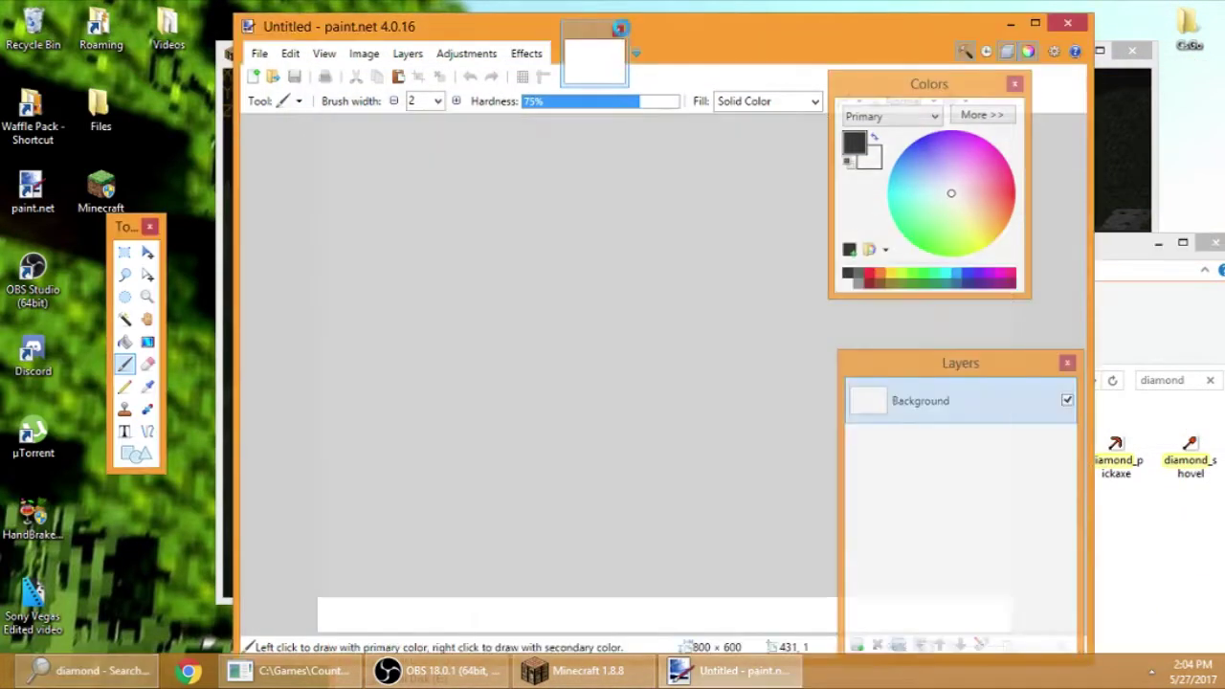
click(565, 380)
mouse_move(536, 445)
mouse_down()
mouse_move(683, 205)
mouse_move(678, 191)
mouse_up()
- Erase the entire existing sword texture in diamond_sword.png to leave an empty transparent canvas
scroll(657, 383, up, 10)
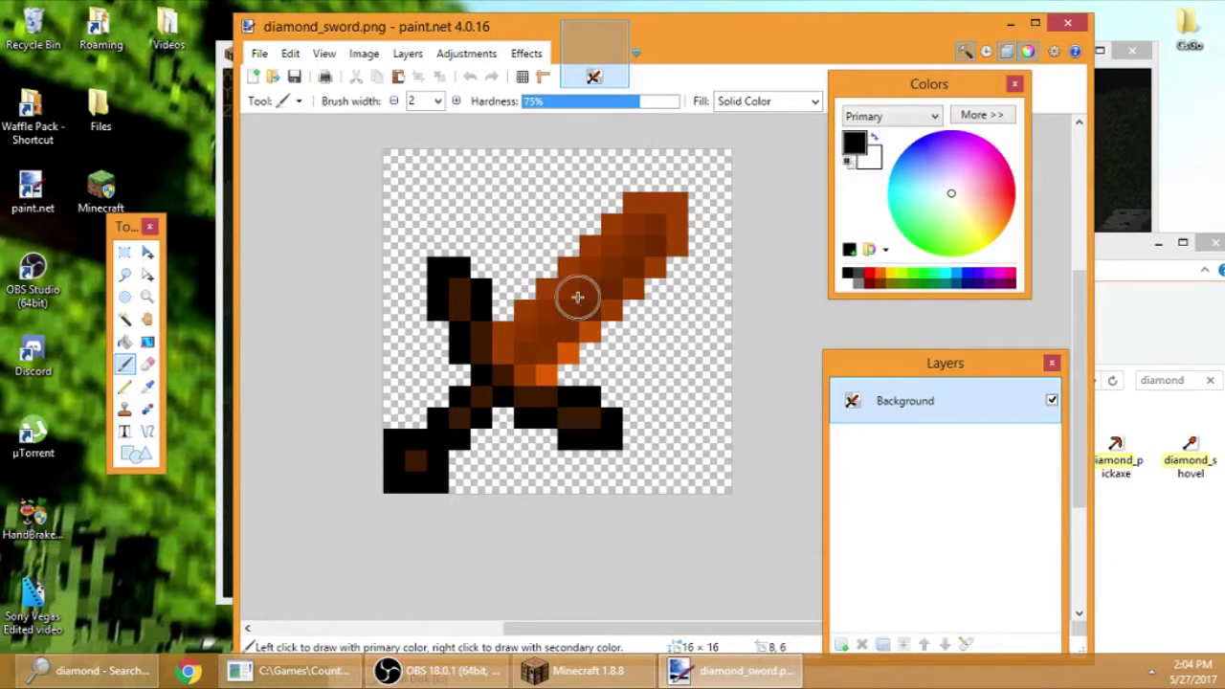
key(ctrl+a)
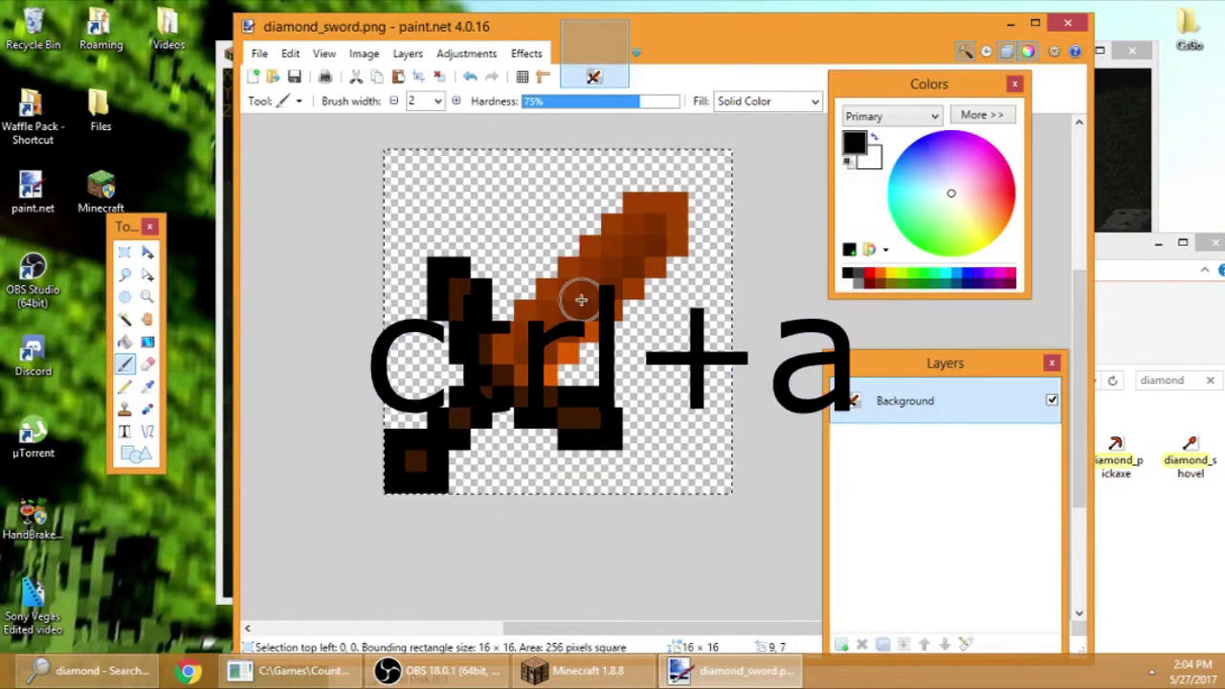
key(Delete)
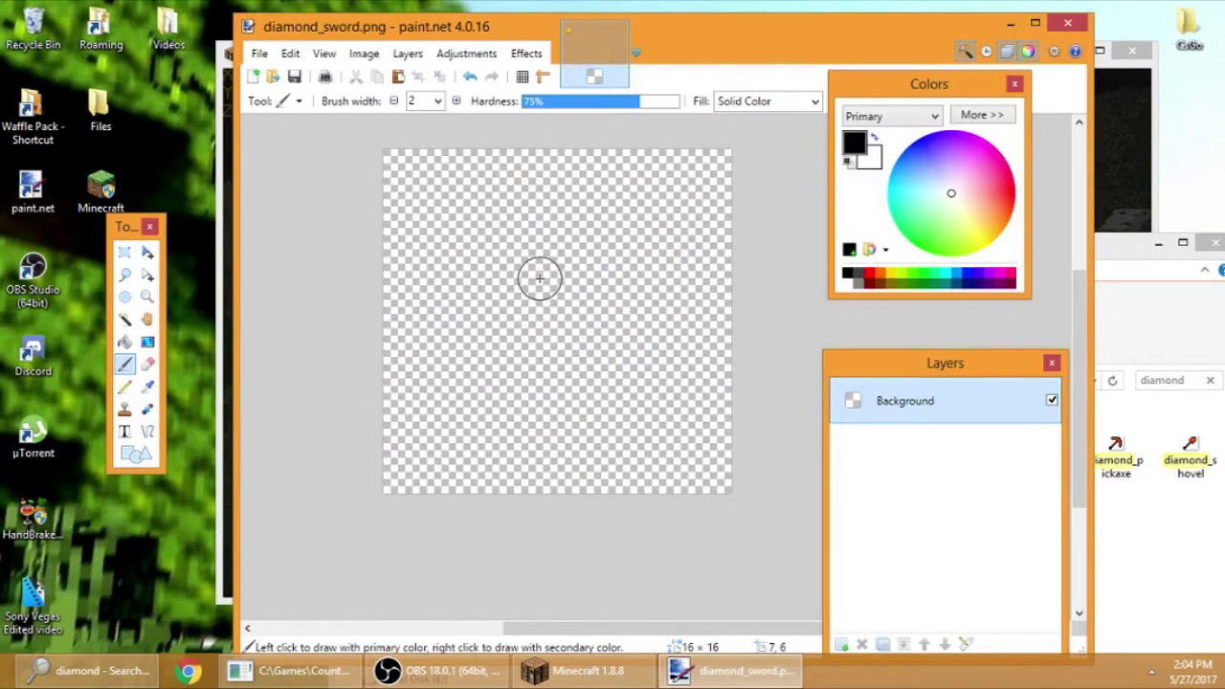
- Set the paintbrush width to 1
click(437, 101)
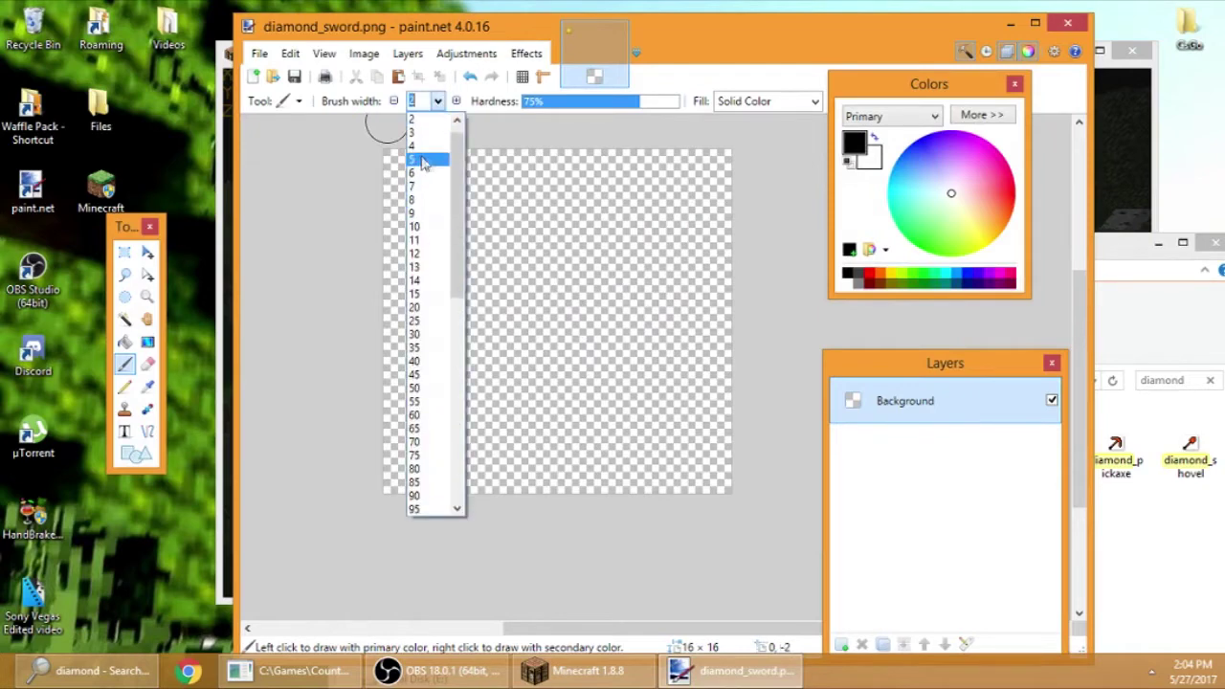
click(413, 122)
text(1)
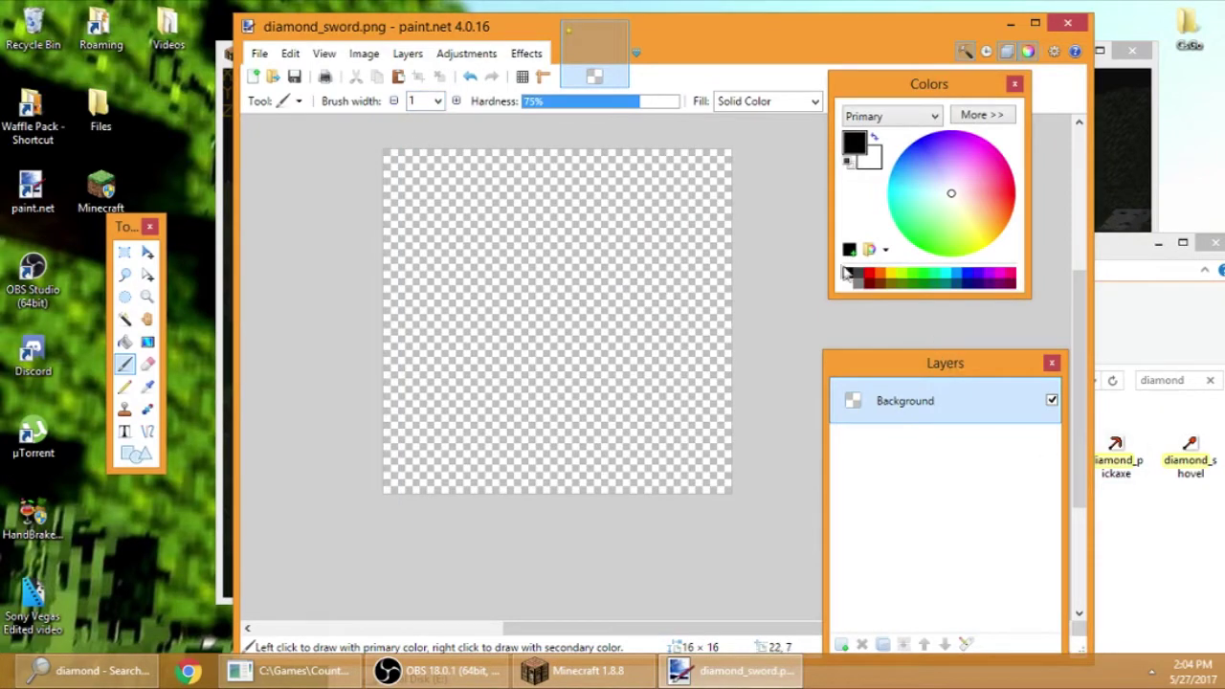
- Maximize the paint.net window and move the floating Tools window clear of the canvas
click(1036, 23)
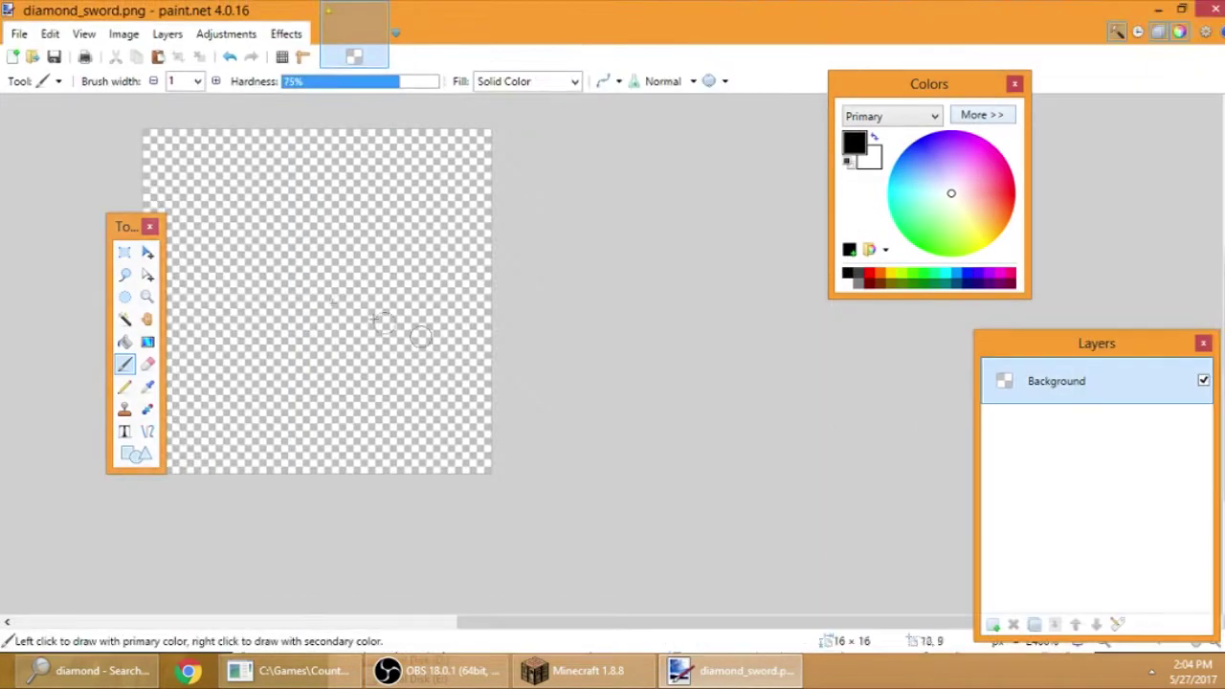
mouse_move(128, 226)
mouse_down()
mouse_move(670, 287)
mouse_move(703, 278)
mouse_up()
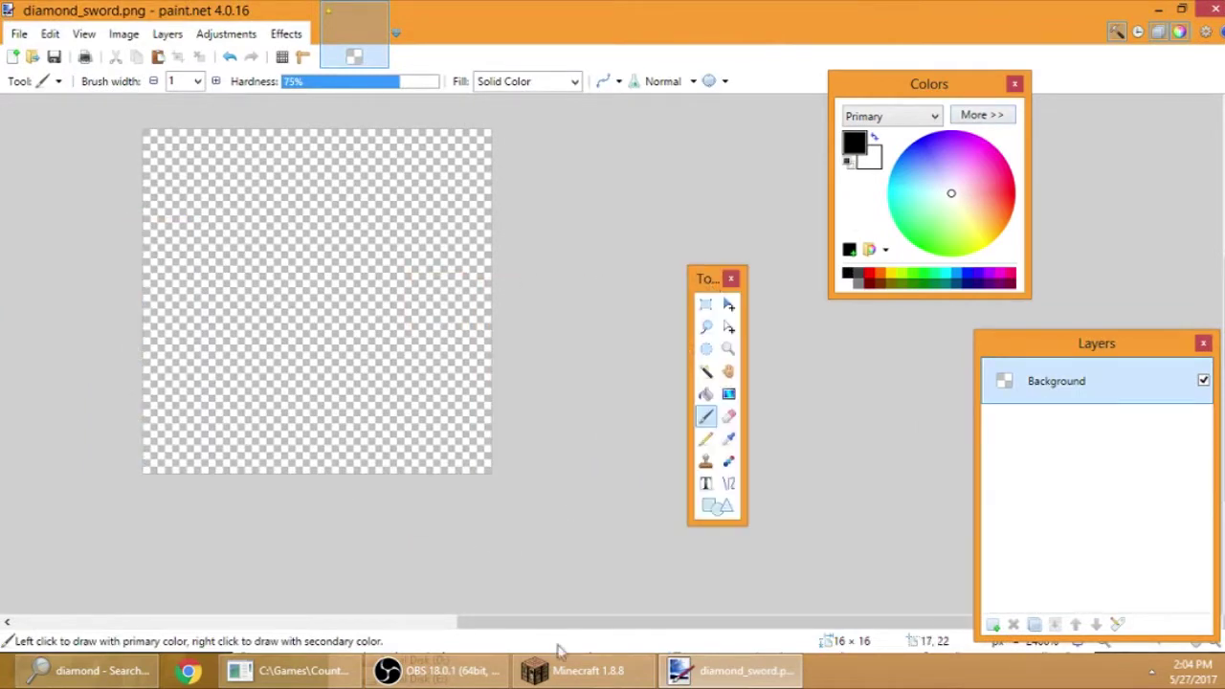
drag(717, 280, 188, 253)
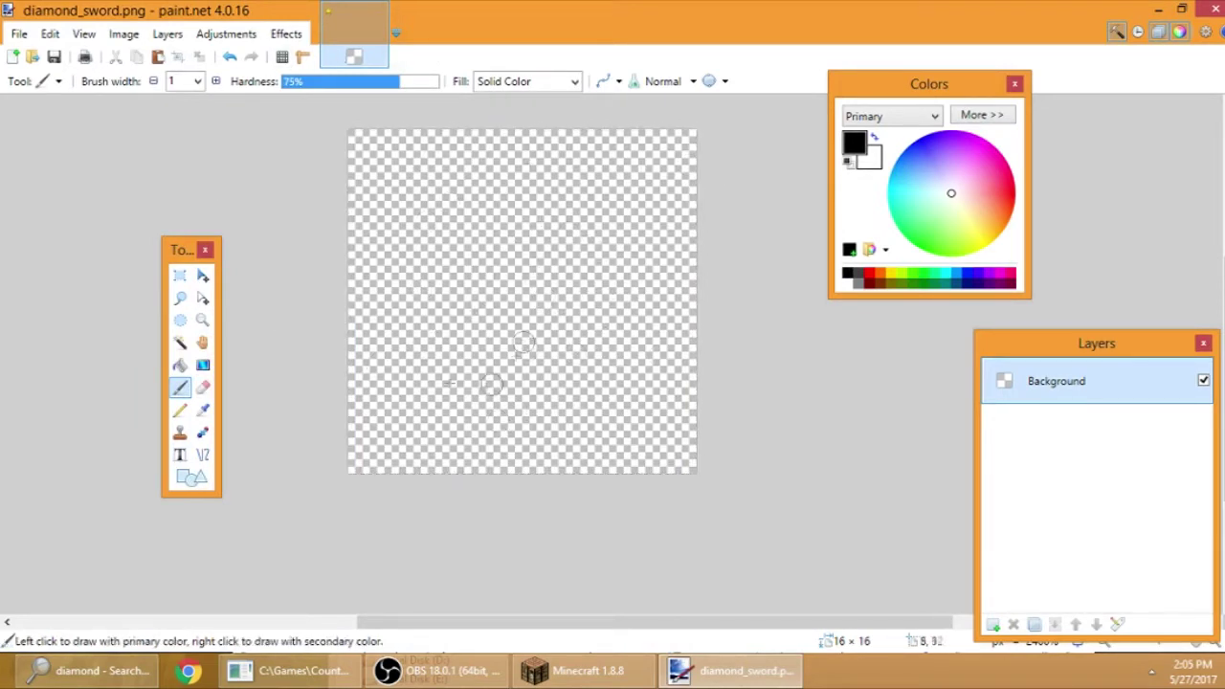
- Check the image's pixel width and height in the resize settings, keeping the size at 16 × 16 pixels
click(123, 34)
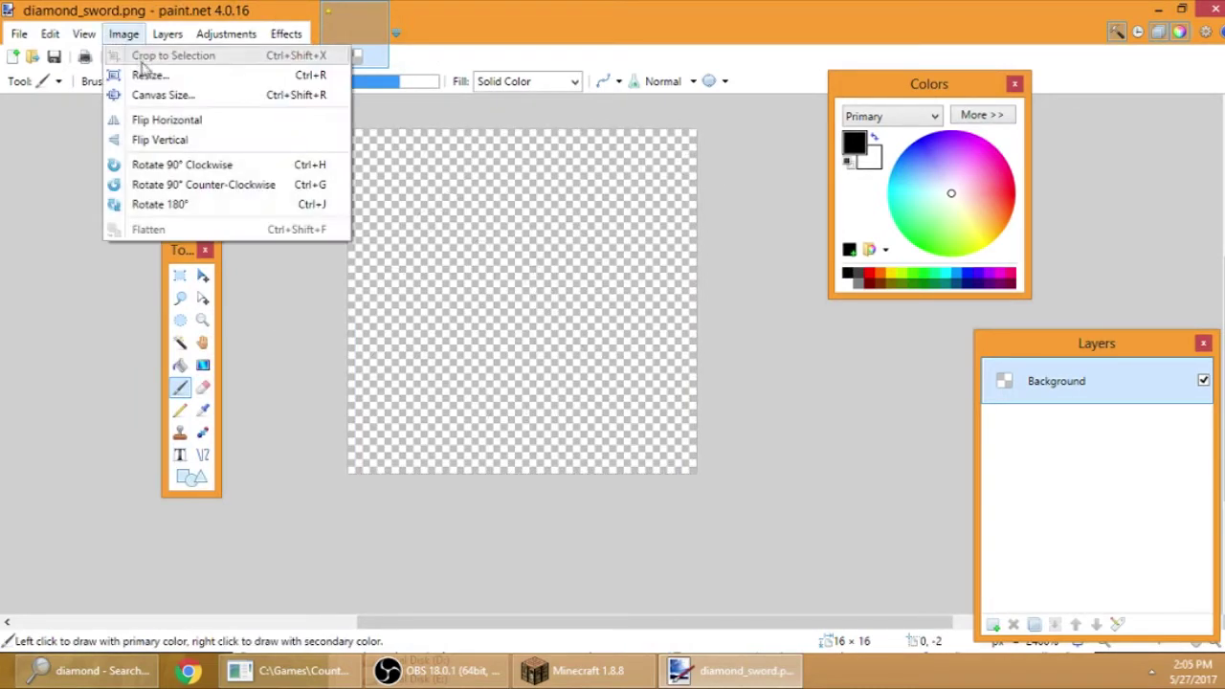
click(144, 74)
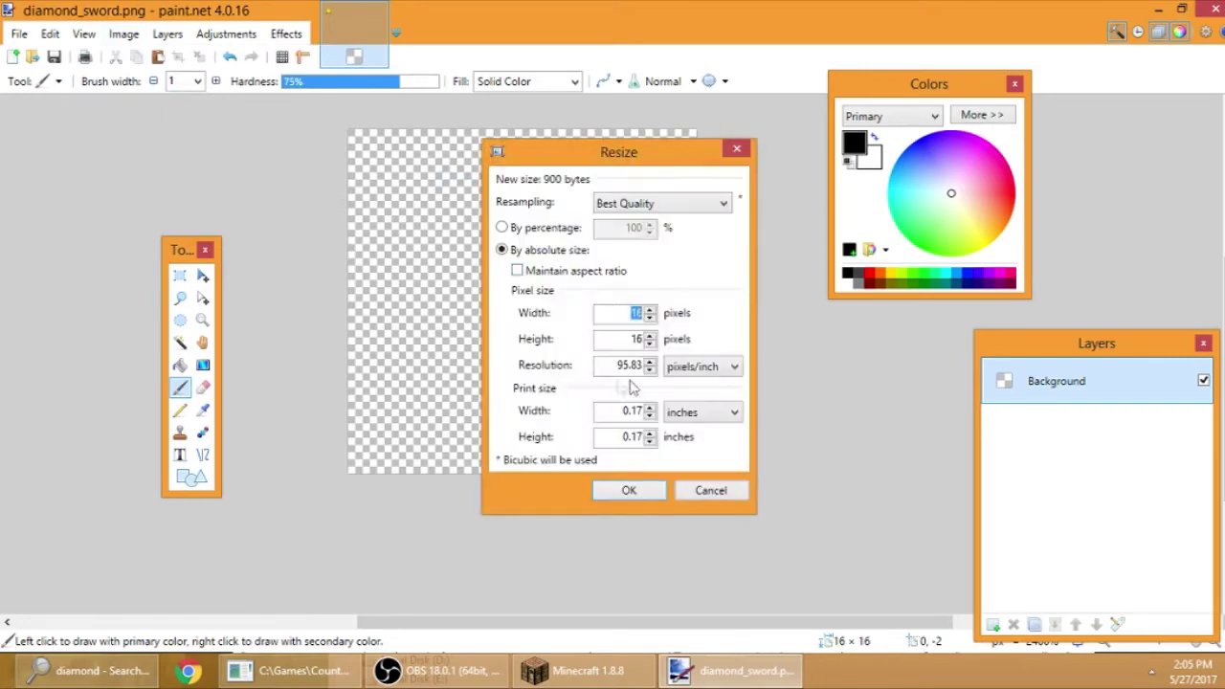
click(628, 490)
- Draw a black 3 × 3 pixel pommel ring with an empty centre in the canvas's lower-left corner, using the Pencil
scroll(533, 412, down, 2)
scroll(533, 412, up, 3)
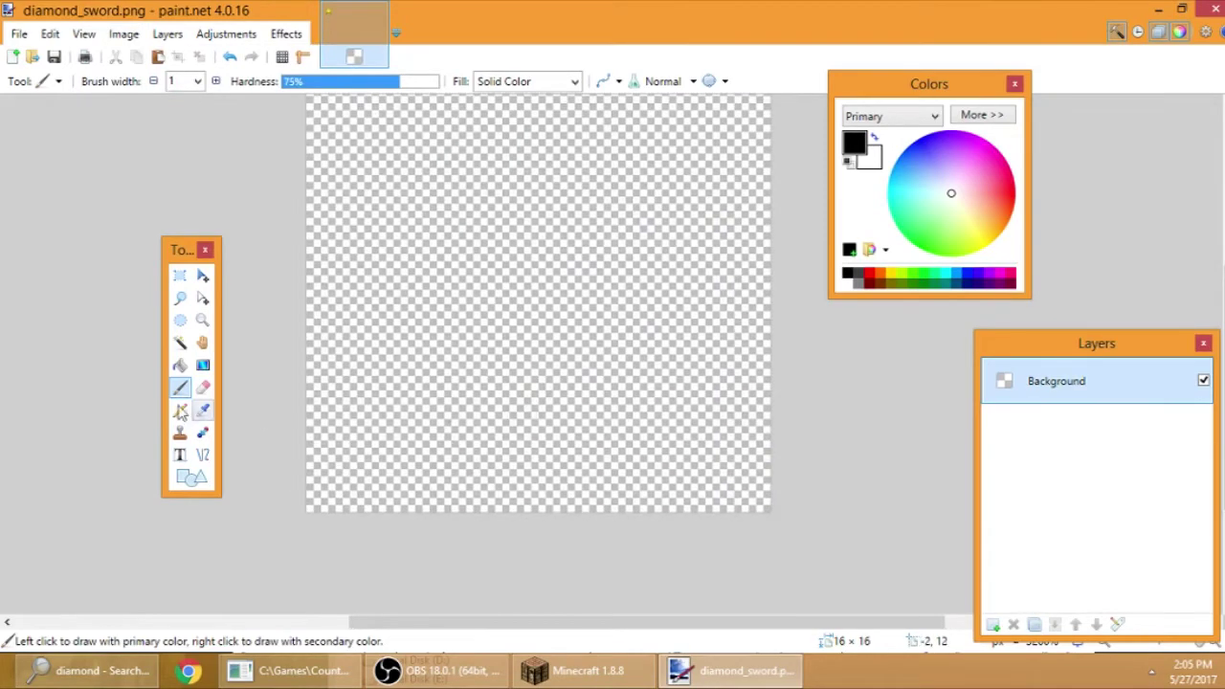
click(180, 410)
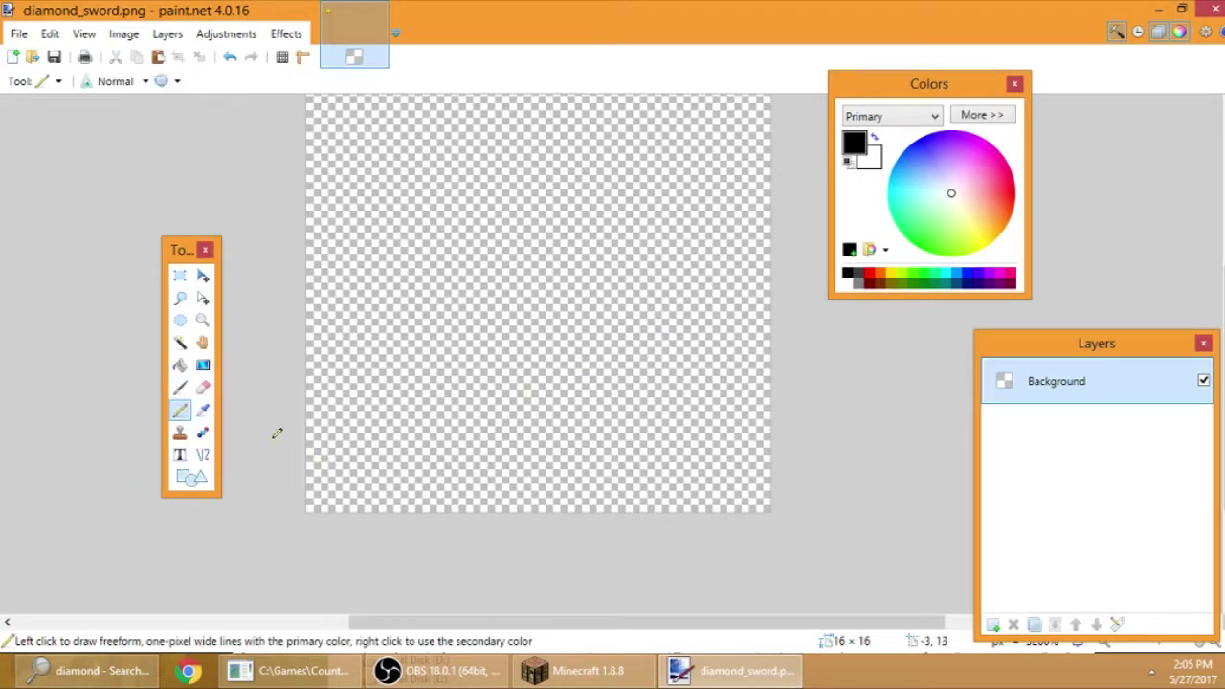
mouse_move(309, 455)
mouse_down()
mouse_move(366, 495)
mouse_move(382, 467)
mouse_move(323, 474)
mouse_move(351, 499)
mouse_move(367, 456)
mouse_move(367, 469)
mouse_move(315, 475)
mouse_move(347, 489)
mouse_move(355, 458)
mouse_move(349, 474)
mouse_move(321, 455)
mouse_move(363, 500)
mouse_move(377, 447)
mouse_move(311, 436)
mouse_up()
key(ctrl+z)
key(ctrl+z)
key(ctrl+z)
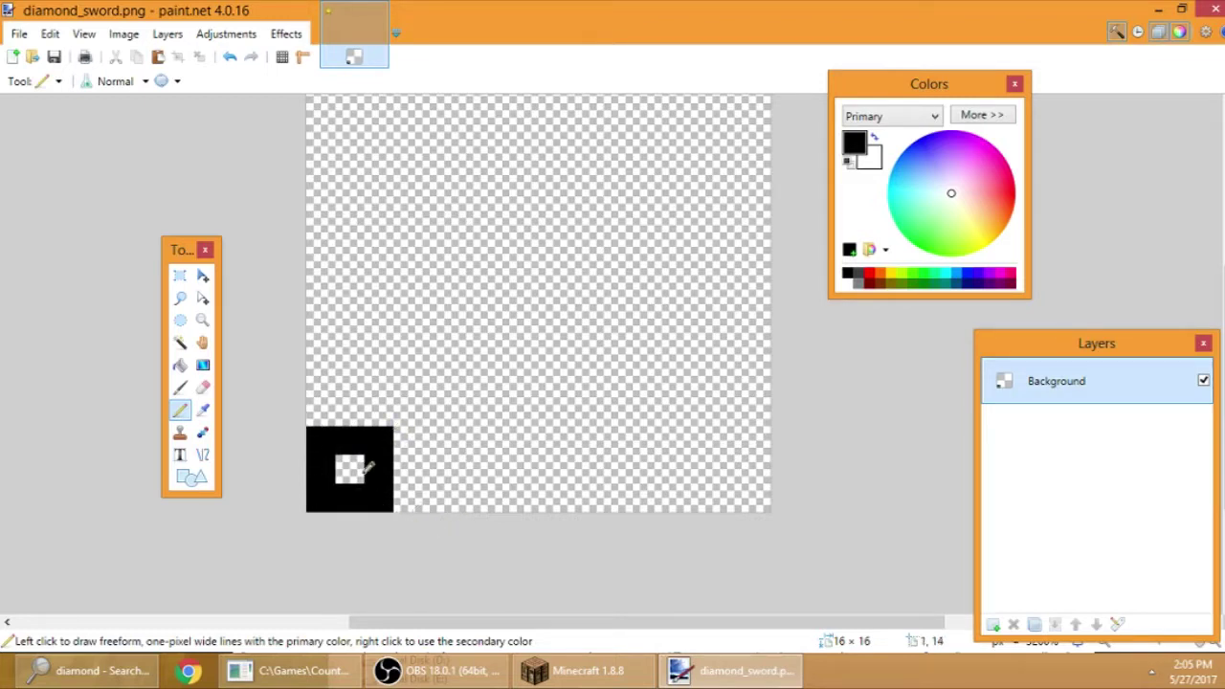
- Draw the black grip outline as two parallel diagonal rows of pixels rising from the pommel toward the upper right
mouse_move(368, 466)
mouse_down()
mouse_move(449, 373)
mouse_move(515, 335)
mouse_up()
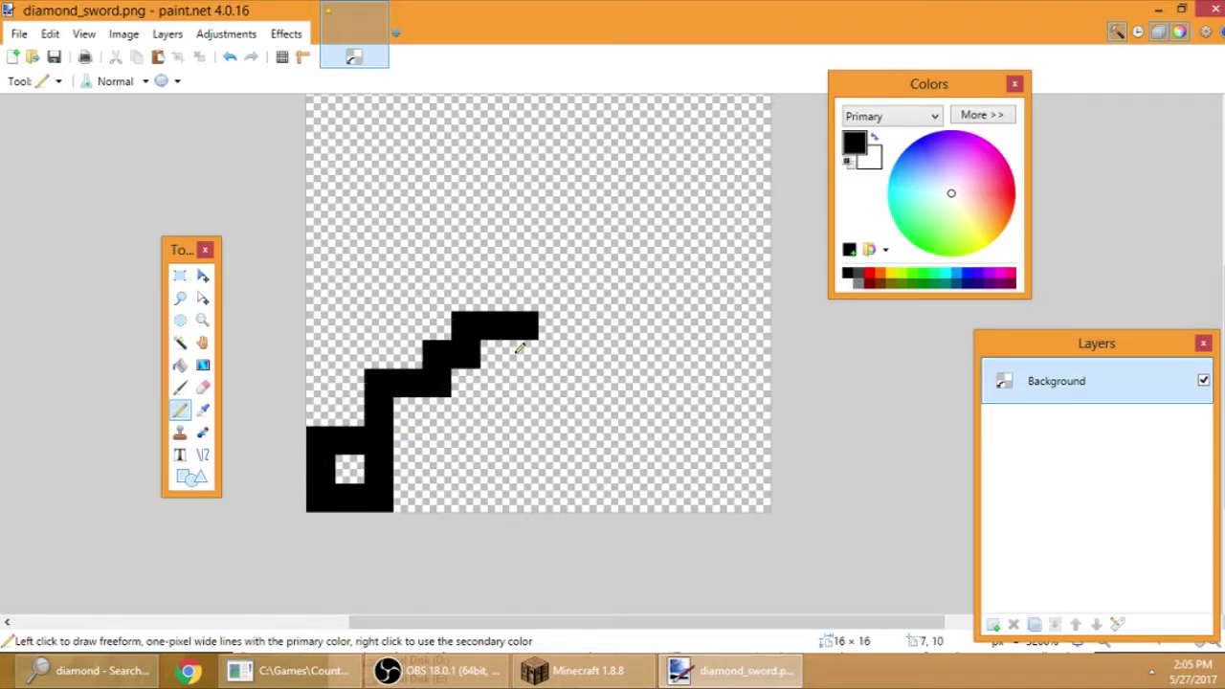
key(ctrl+z)
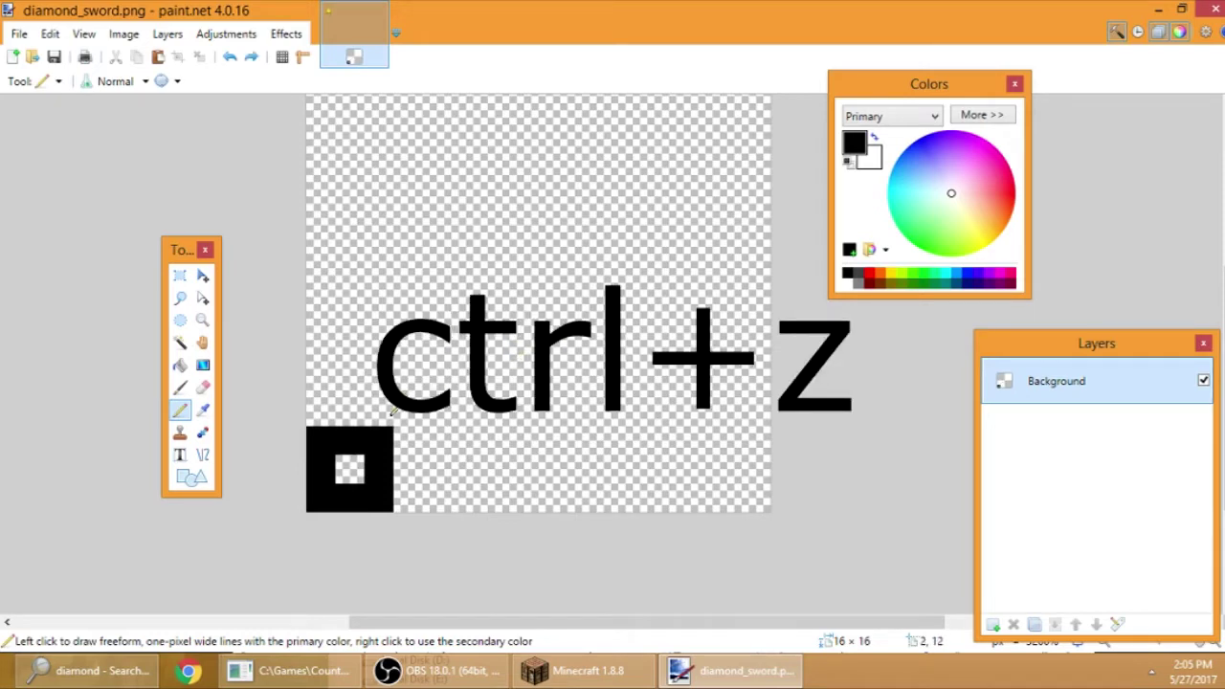
click(411, 431)
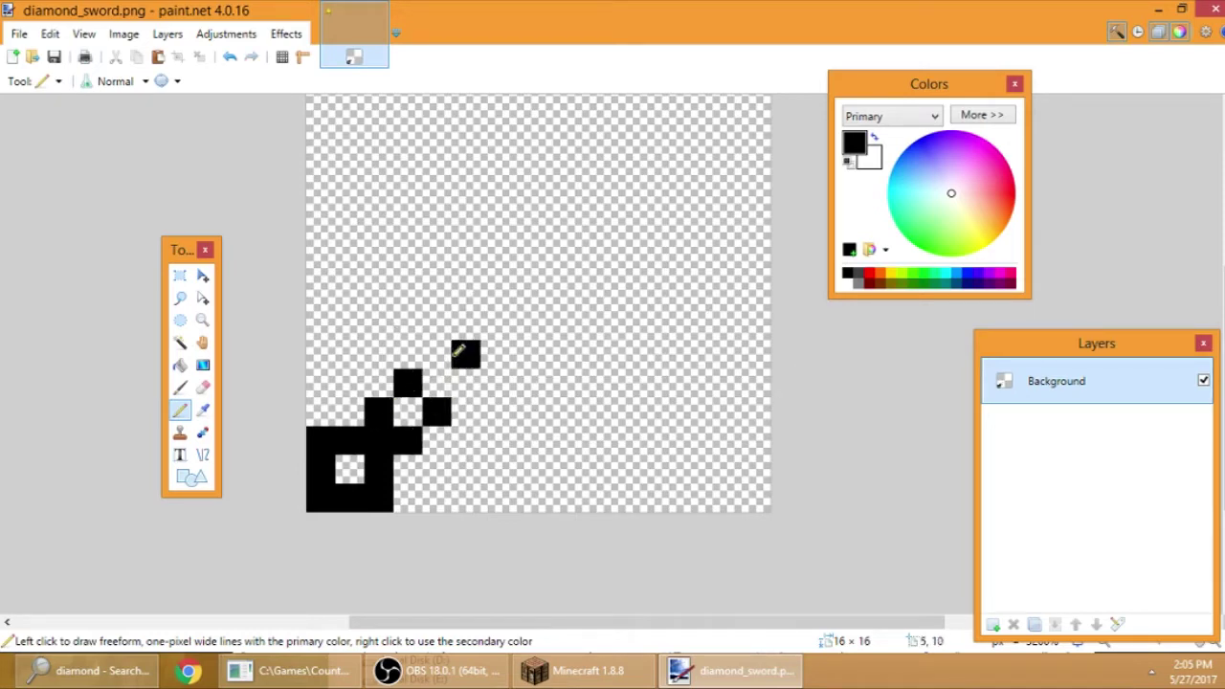
click(466, 383)
scroll(469, 387, down, 4)
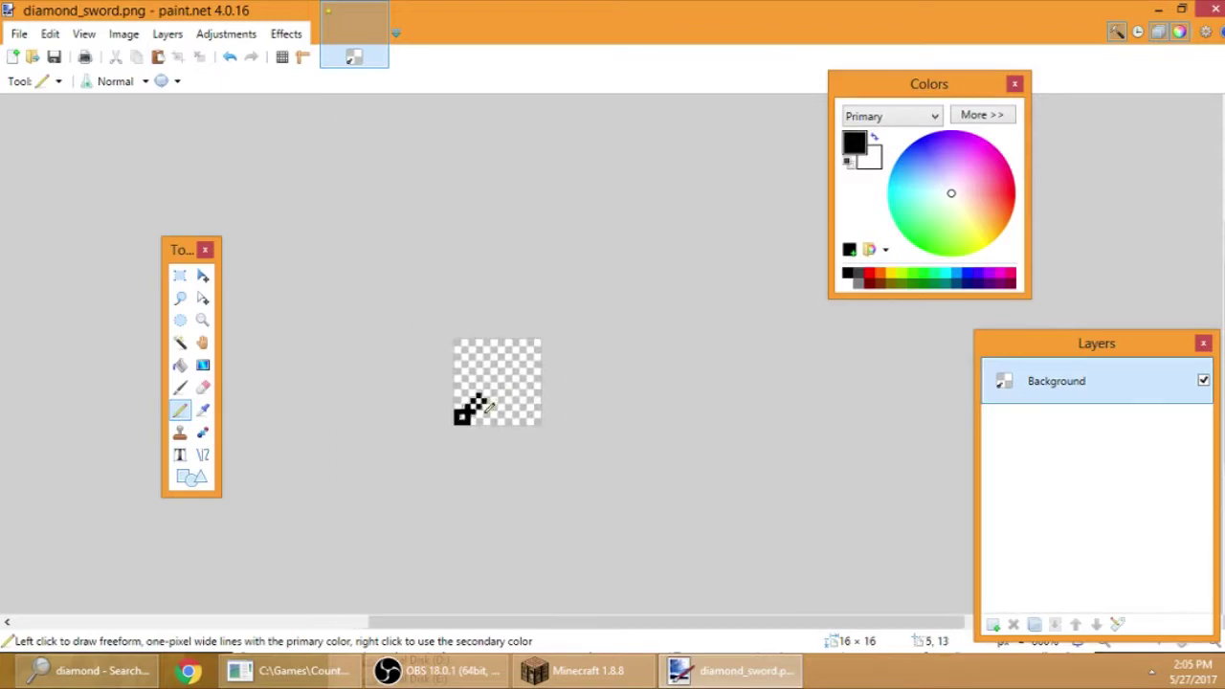
- Try a black crossguard outline with a tall upper arm and a short side arm branching from the grip
scroll(483, 407, up, 3)
scroll(486, 410, up, 2)
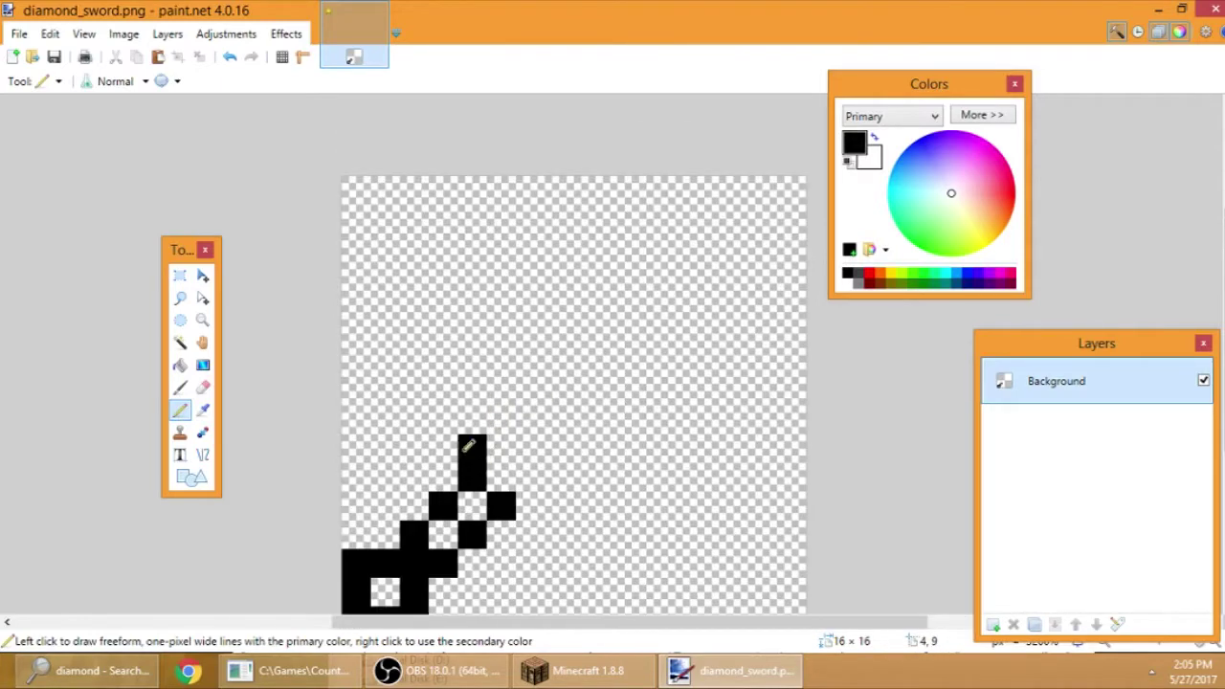
key(ctrl+z)
drag(454, 438, 449, 413)
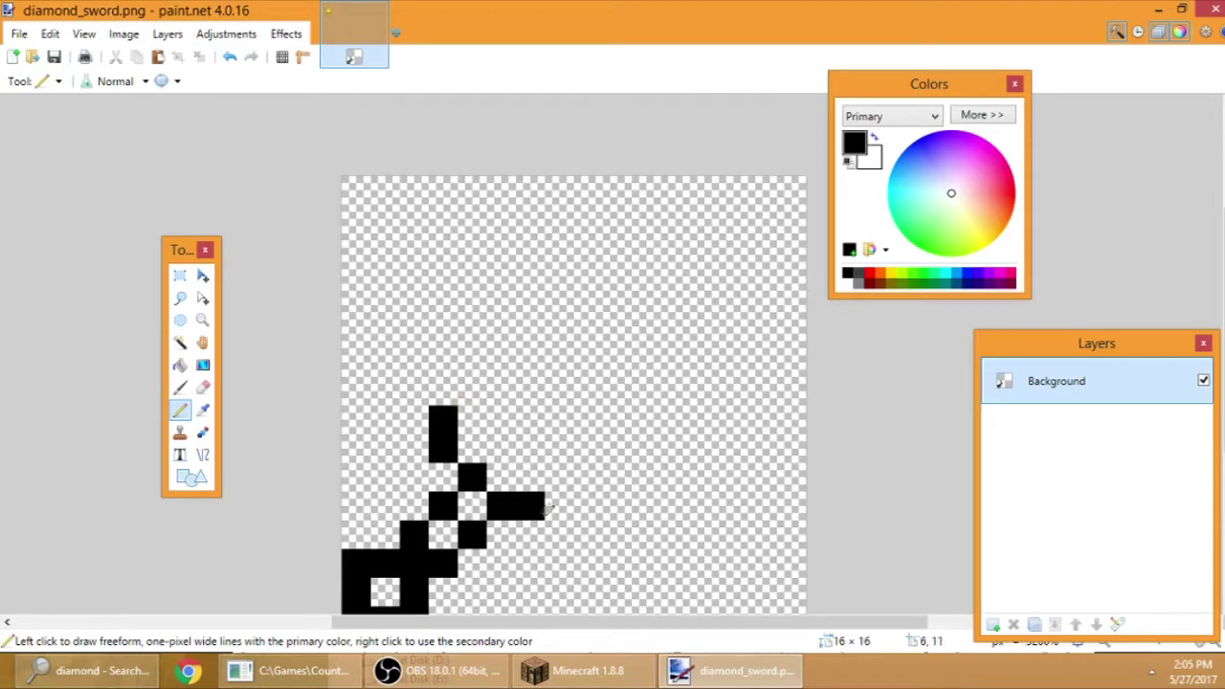
scroll(532, 528, down, 2)
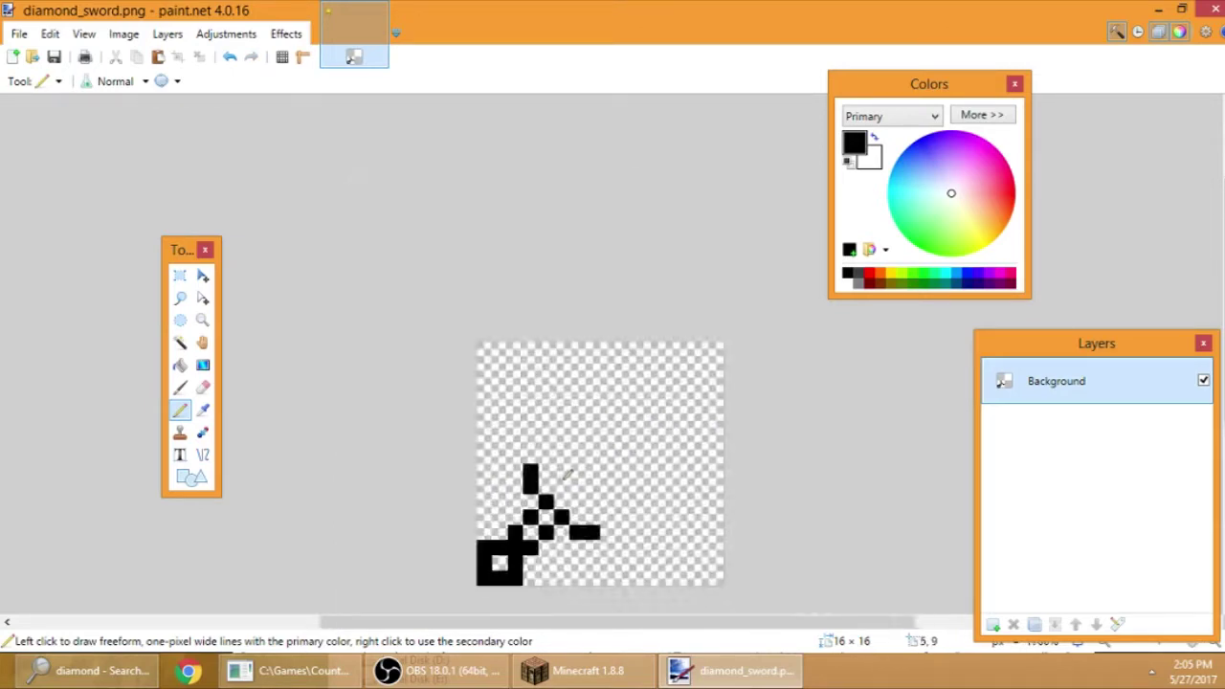
scroll(517, 389, up, 2)
drag(524, 396, 565, 398)
scroll(555, 382, down, 2)
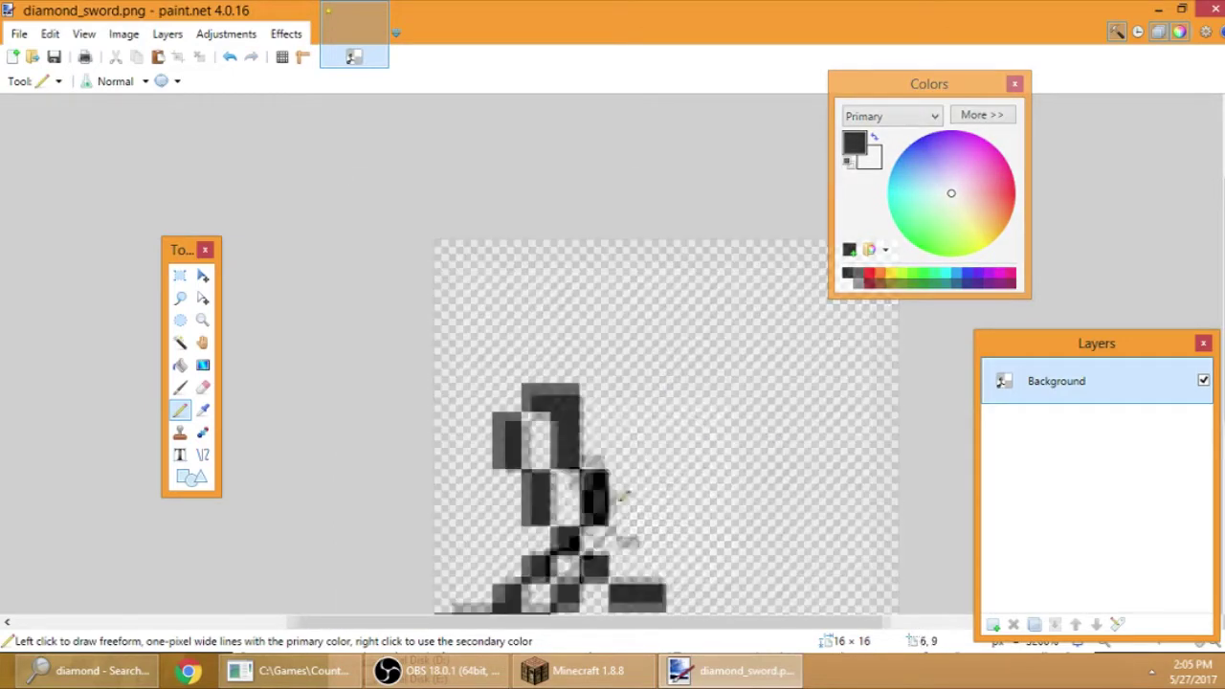
scroll(549, 297, up, 2)
drag(548, 294, 581, 402)
scroll(580, 393, down, 2)
scroll(579, 377, up, 2)
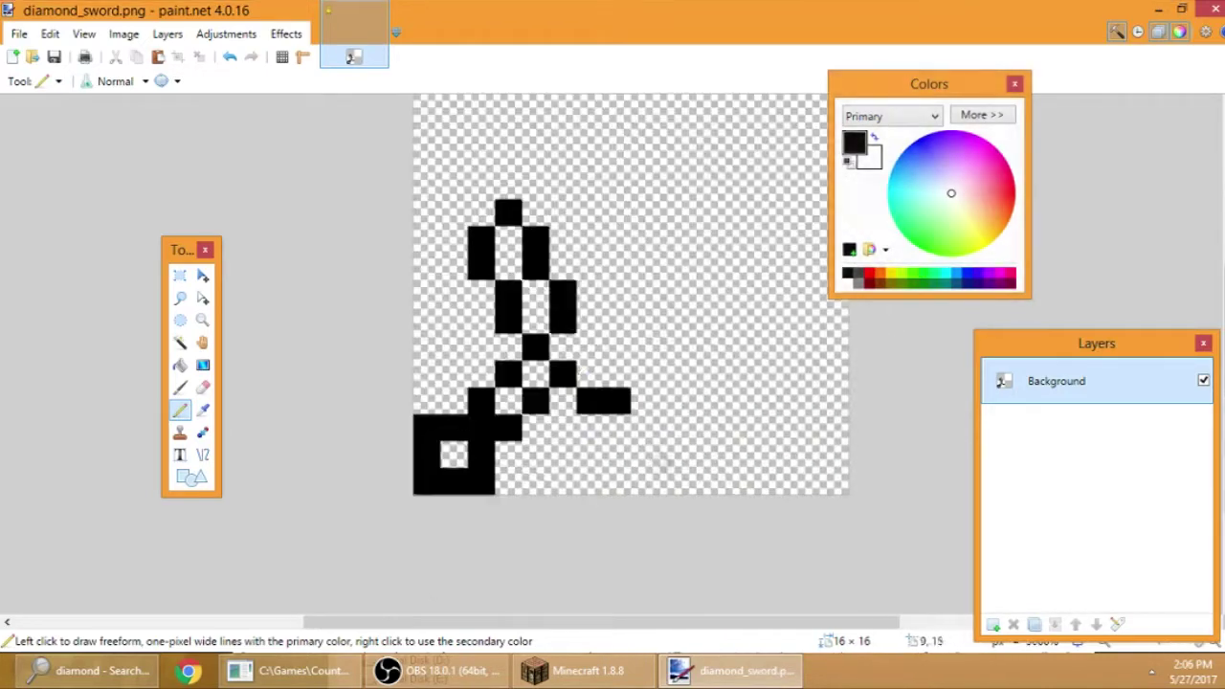
- Try closing the upper crossguard arm with a flat three-pixel-wide black end instead of the pointed one
key(ctrl+z)
key(ctrl+z)
drag(483, 214, 536, 214)
scroll(596, 347, down, 5)
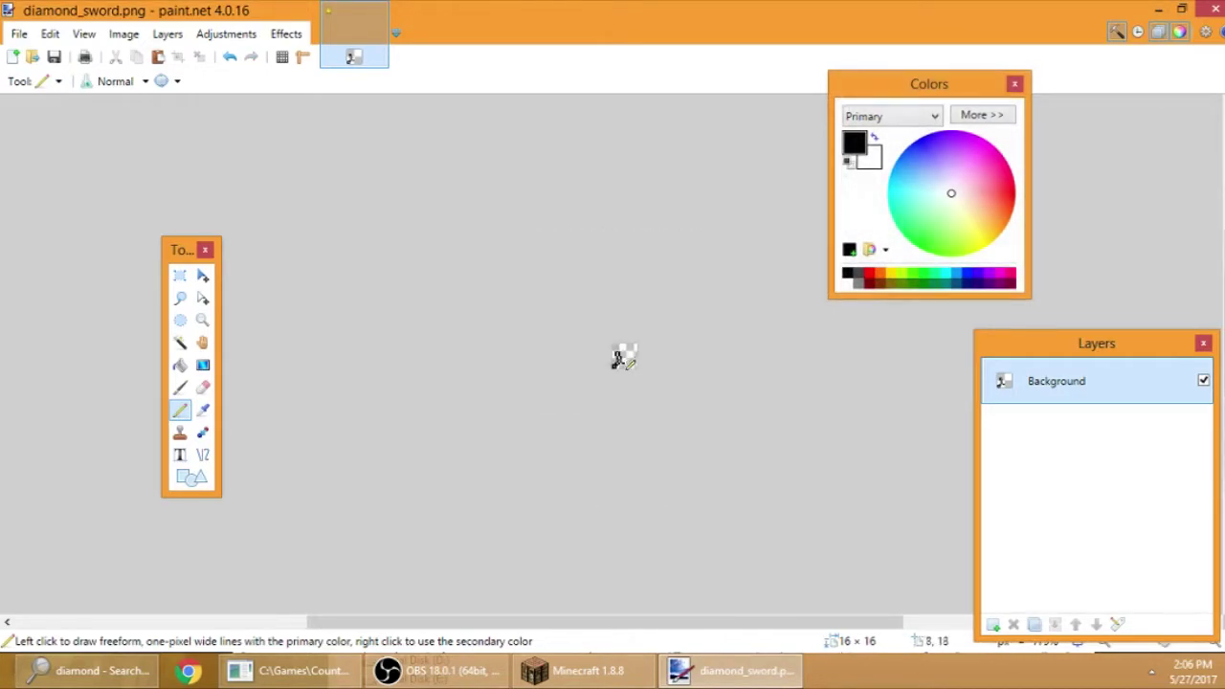
scroll(623, 355, up, 1)
scroll(642, 517, up, 4)
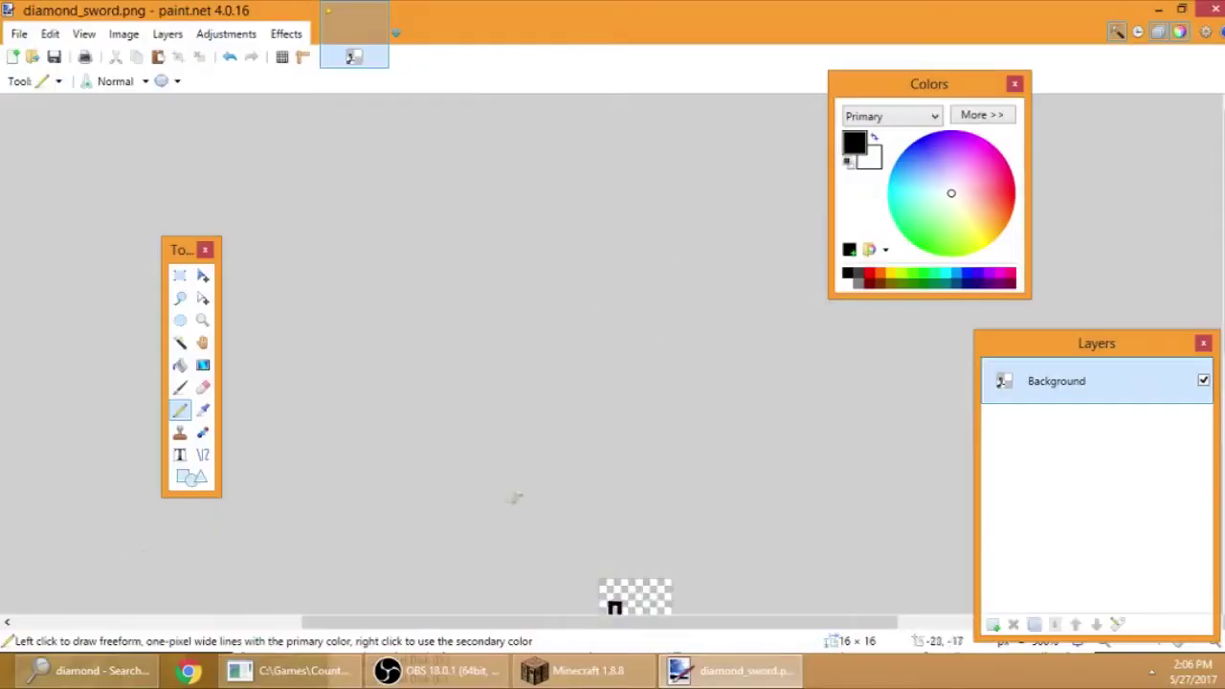
scroll(644, 421, up, 4)
scroll(708, 458, up, 2)
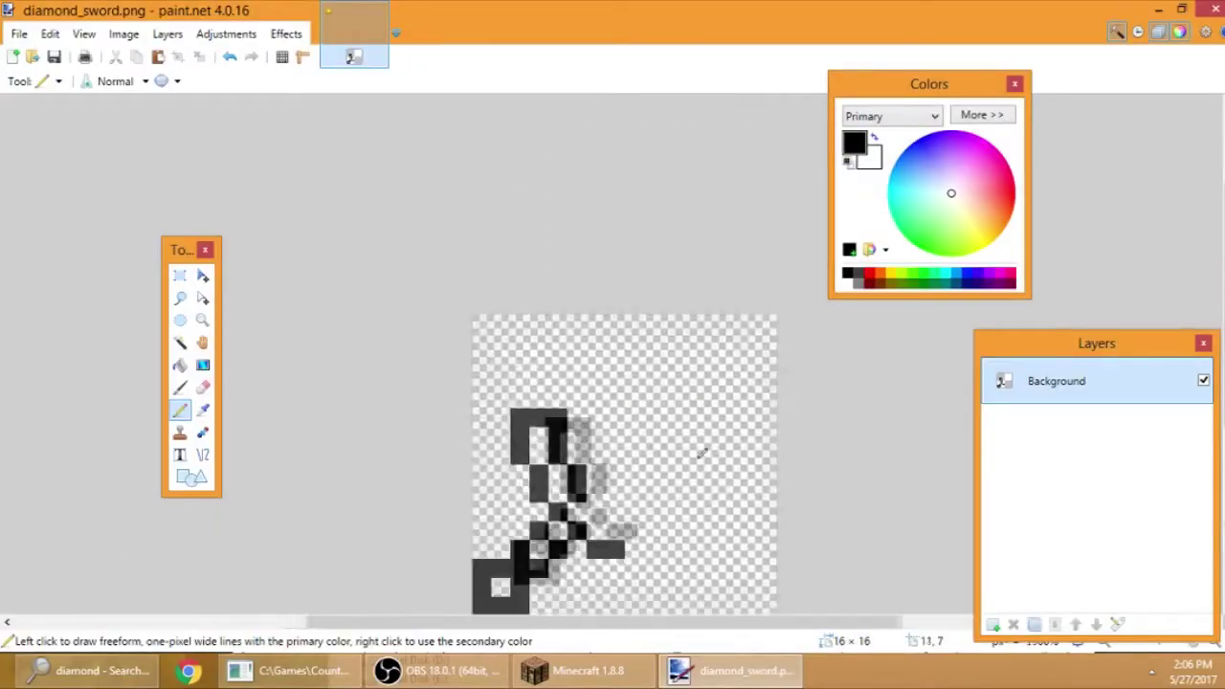
- Try a matching boxed black arm on the crossguard's right side and undo the crossguard back to the grip
mouse_move(626, 478)
mouse_down()
mouse_move(665, 478)
mouse_move(662, 418)
mouse_move(622, 416)
mouse_up()
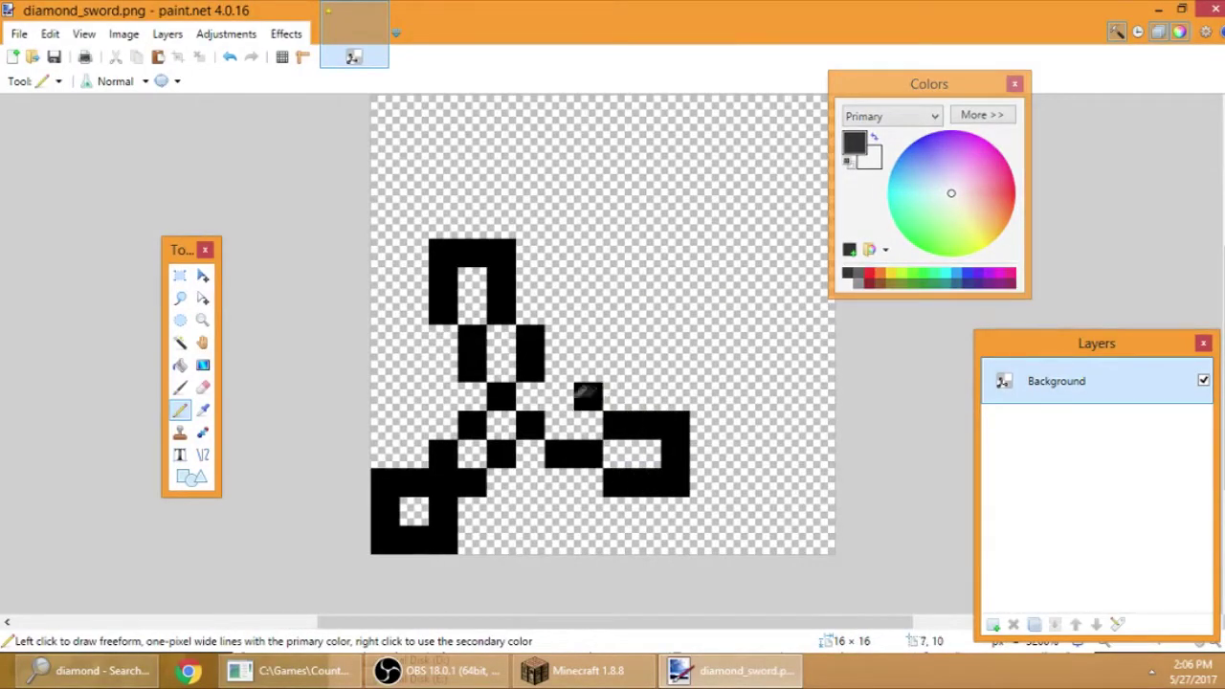
scroll(612, 390, down, 7)
scroll(635, 386, up, 6)
key(ctrl+z)
key(ctrl+z)
key(ctrl+z)
key(ctrl+z)
key(ctrl+z)
key(ctrl+z)
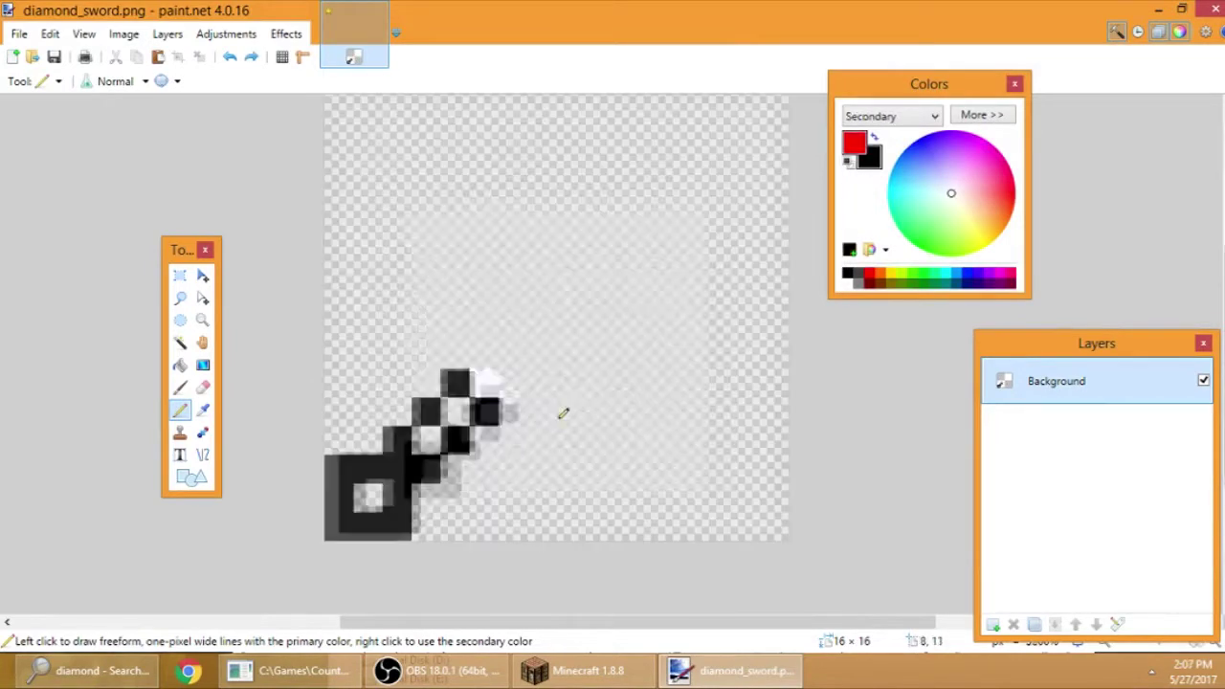
- Draw the crossguard's inner edge in black as a two-pixel vertical bar and a two-pixel horizontal bar at the grip's end
key(s)
key(p)
mouse_move(454, 356)
mouse_down()
mouse_move(454, 320)
mouse_move(427, 296)
mouse_up()
key(ctrl+z)
right_click(429, 349)
key(ctrl+z)
right_click(453, 354)
right_click(511, 411)
- Try different black outlines for the crossguard's right arm and undo them
mouse_move(540, 440)
mouse_down()
mouse_move(576, 444)
mouse_move(594, 408)
mouse_move(538, 384)
mouse_up()
key(ctrl+z)
key(ctrl+z)
mouse_move(600, 440)
mouse_down()
mouse_move(628, 383)
mouse_move(540, 382)
mouse_up()
scroll(542, 401, down, 1)
key(ctrl+z)
right_click(595, 385)
key(ctrl+z)
drag(623, 359, 561, 379)
scroll(659, 424, down, 1)
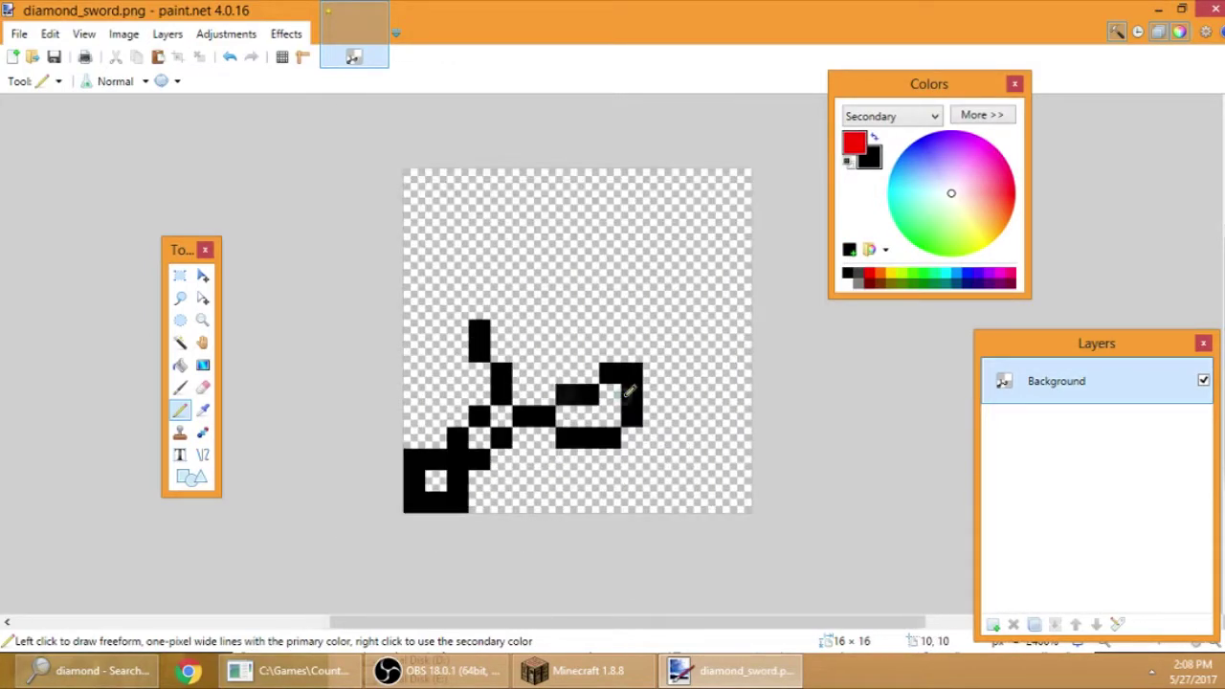
key(ctrl+z)
key(ctrl+z)
key(ctrl+z)
- Draw the crossguard's lower-right arm as a black diagonal outline with a squared corner end, undoing the excess pixels
mouse_move(588, 459)
mouse_down()
mouse_move(609, 431)
mouse_move(563, 394)
mouse_up()
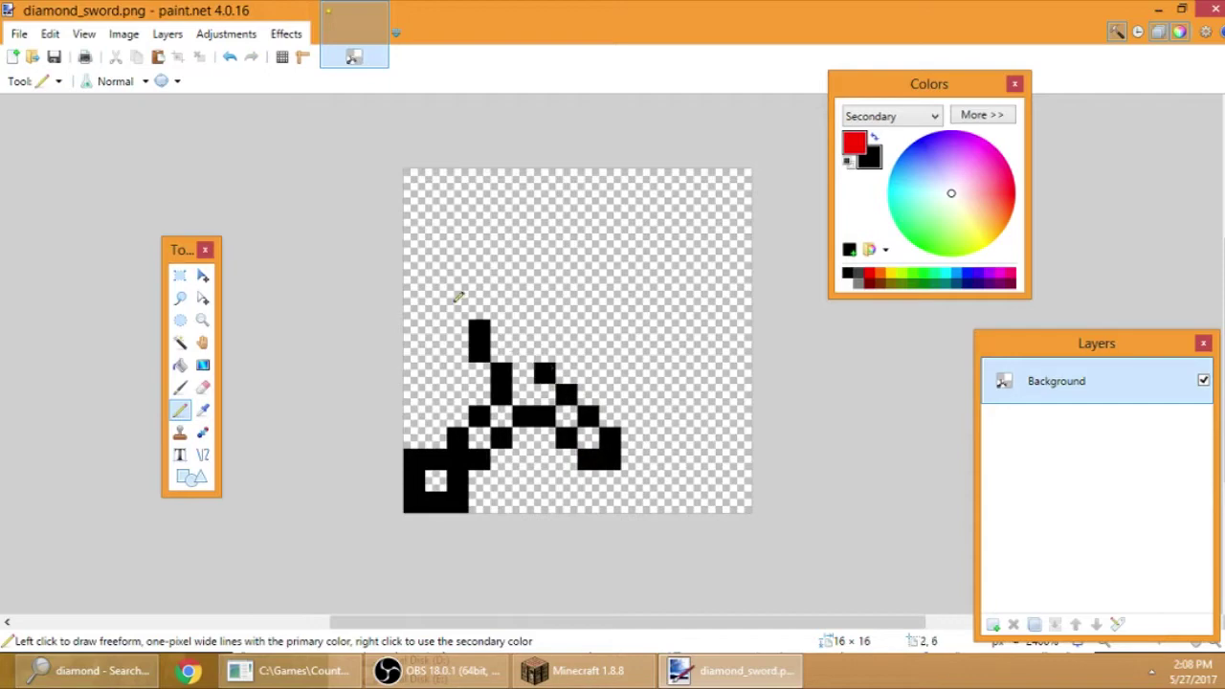
drag(464, 283, 542, 364)
scroll(575, 341, down, 3)
scroll(576, 339, up, 1)
key(ctrl+z)
key(ctrl+z)
key(ctrl+z)
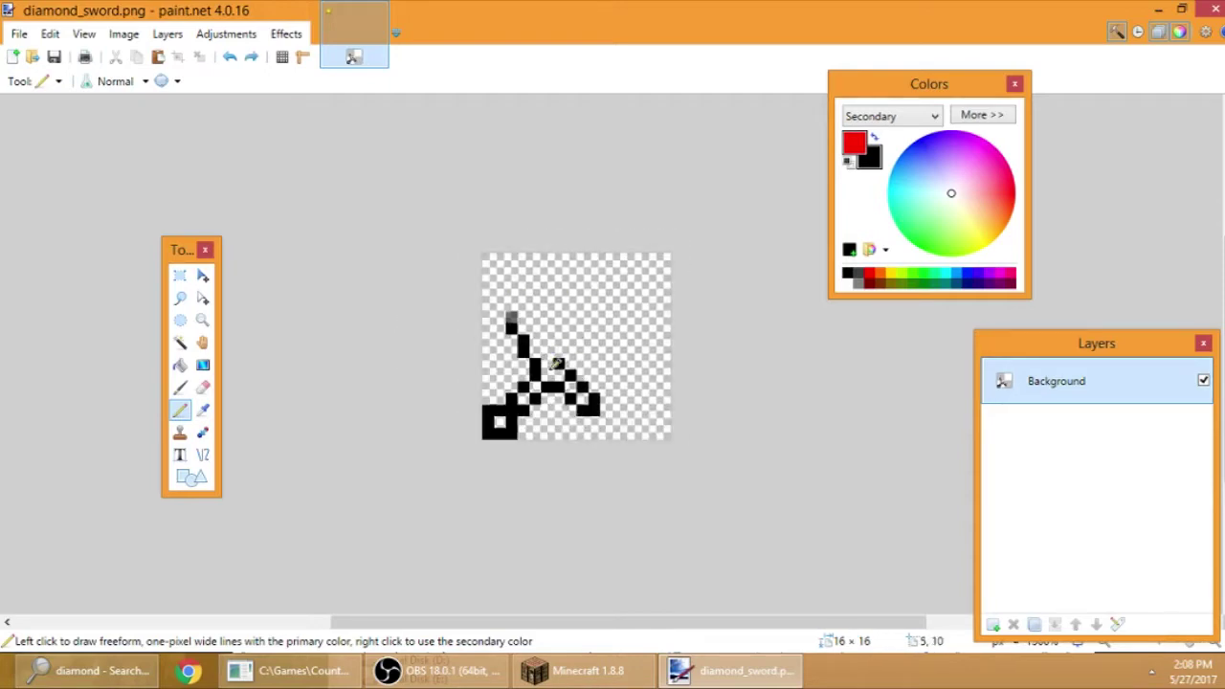
scroll(559, 365, up, 2)
scroll(528, 331, up, 1)
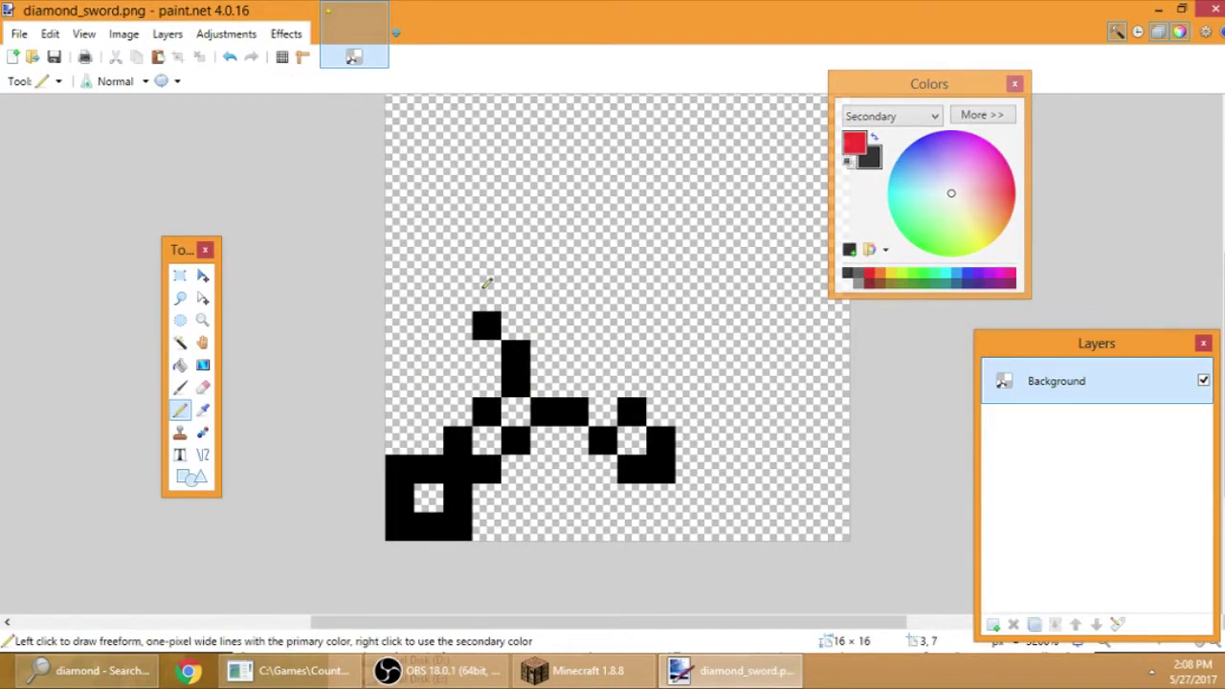
- Draw the crossguard's upper-left arm in black as a mirror image of the lower-right arm and complete both inner tips
mouse_move(460, 297)
mouse_down()
mouse_move(468, 261)
mouse_move(515, 267)
mouse_up()
key(ctrl+z)
mouse_move(458, 298)
mouse_down()
mouse_move(495, 262)
mouse_move(603, 382)
mouse_up()
scroll(639, 368, down, 8)
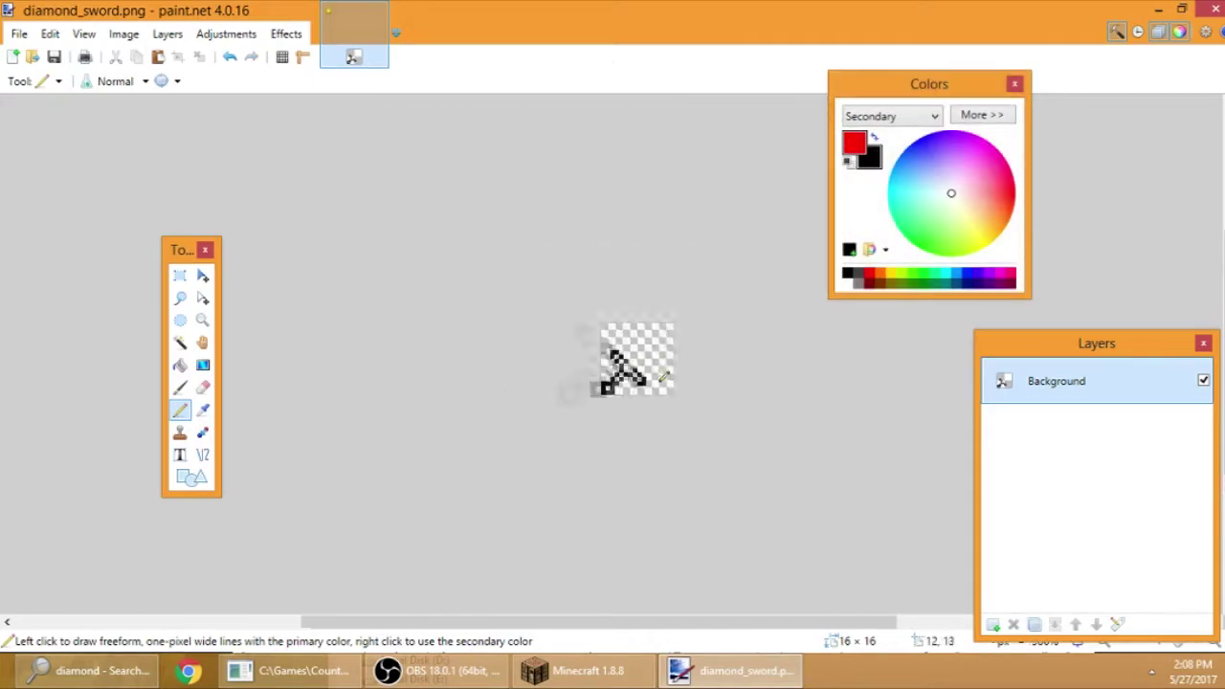
scroll(663, 375, up, 6)
scroll(660, 374, down, 3)
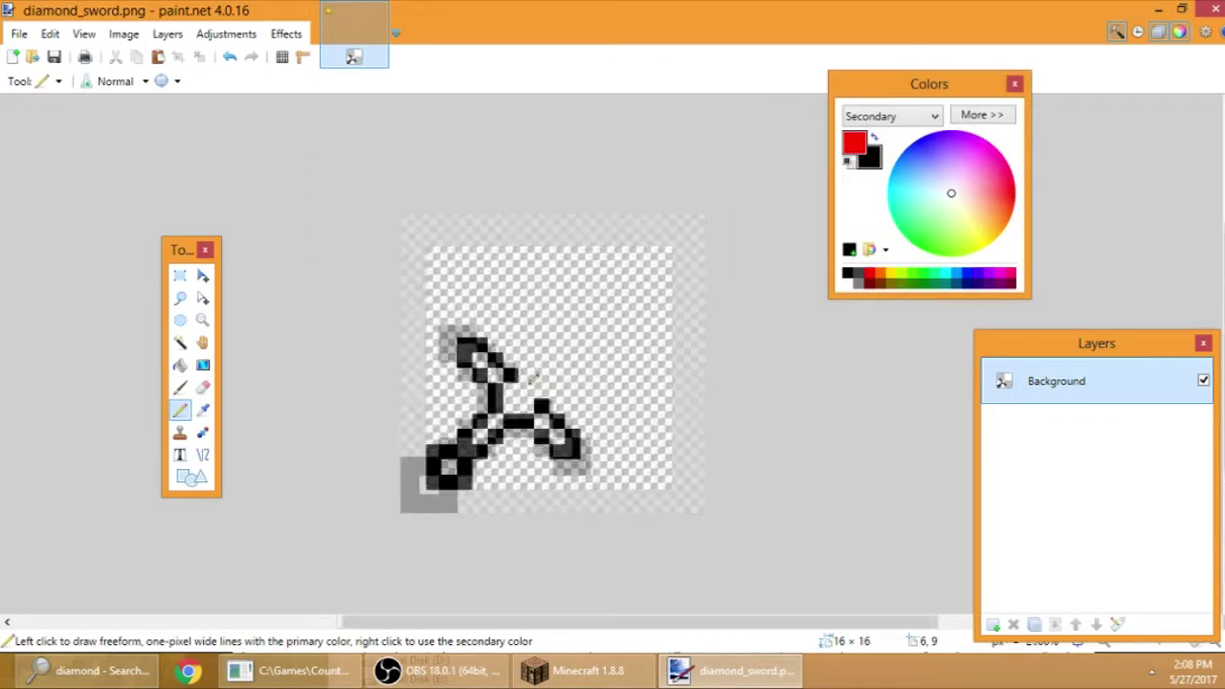
scroll(534, 380, down, 2)
scroll(537, 383, up, 4)
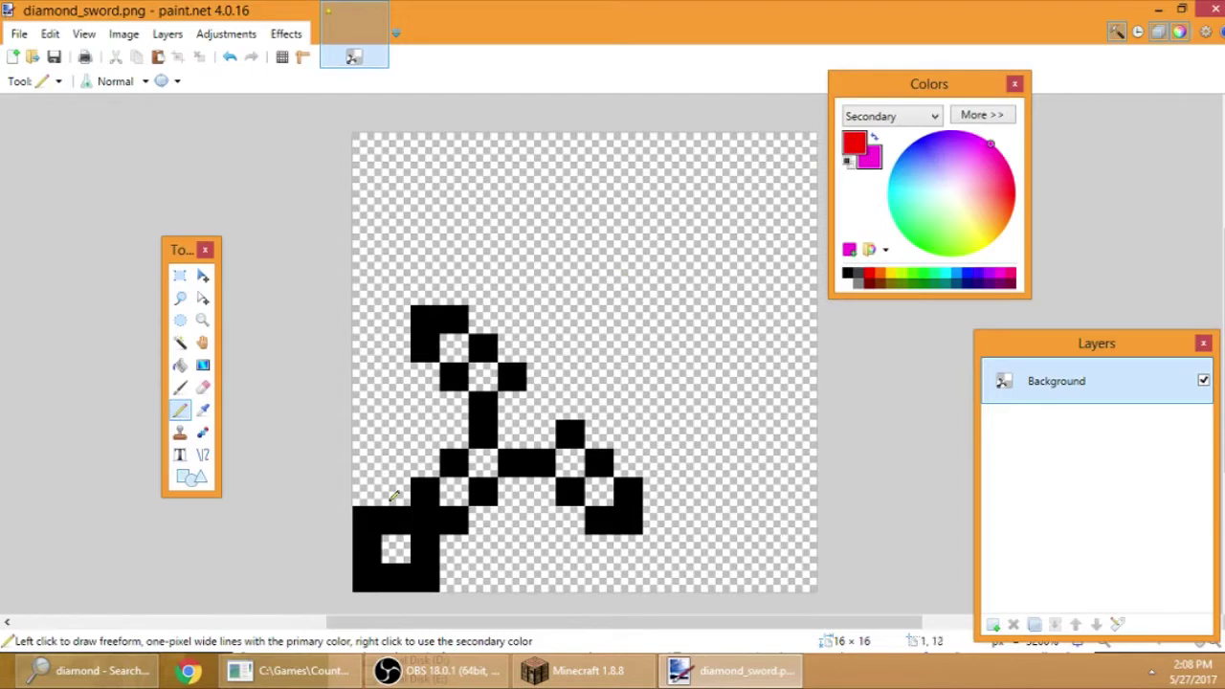
- Paint a solid magenta blade with the Pencil, rising diagonally from the crossguard toward the upper-right corner
key(o)
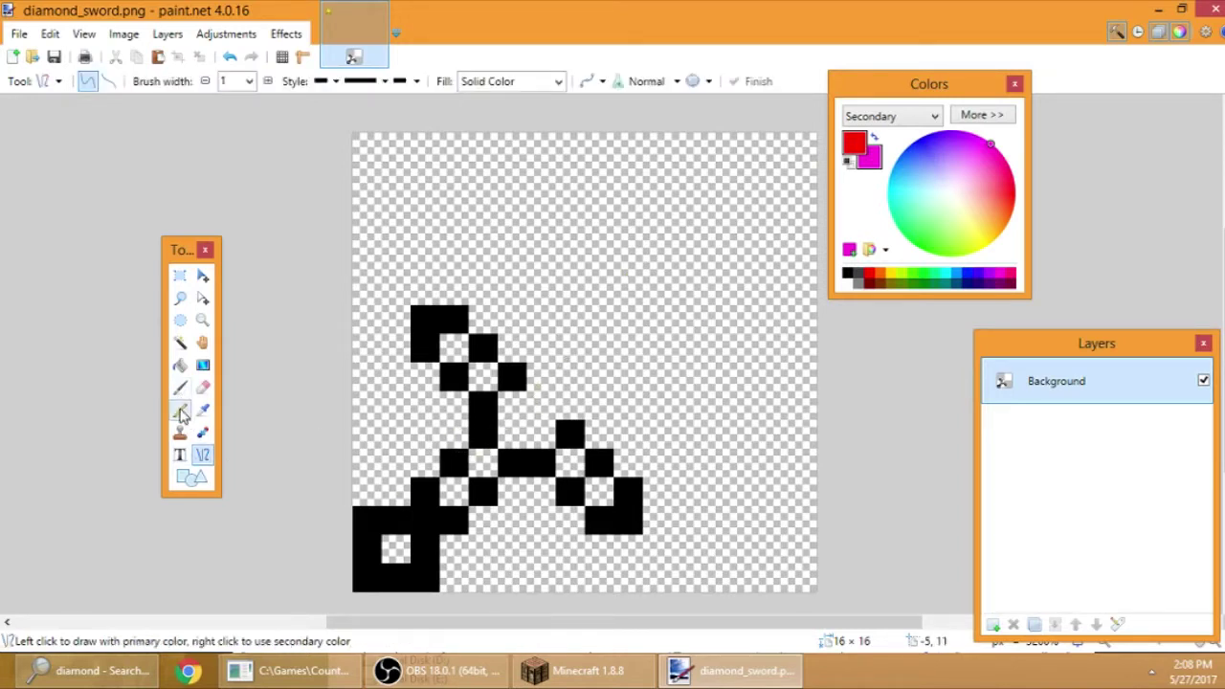
click(181, 411)
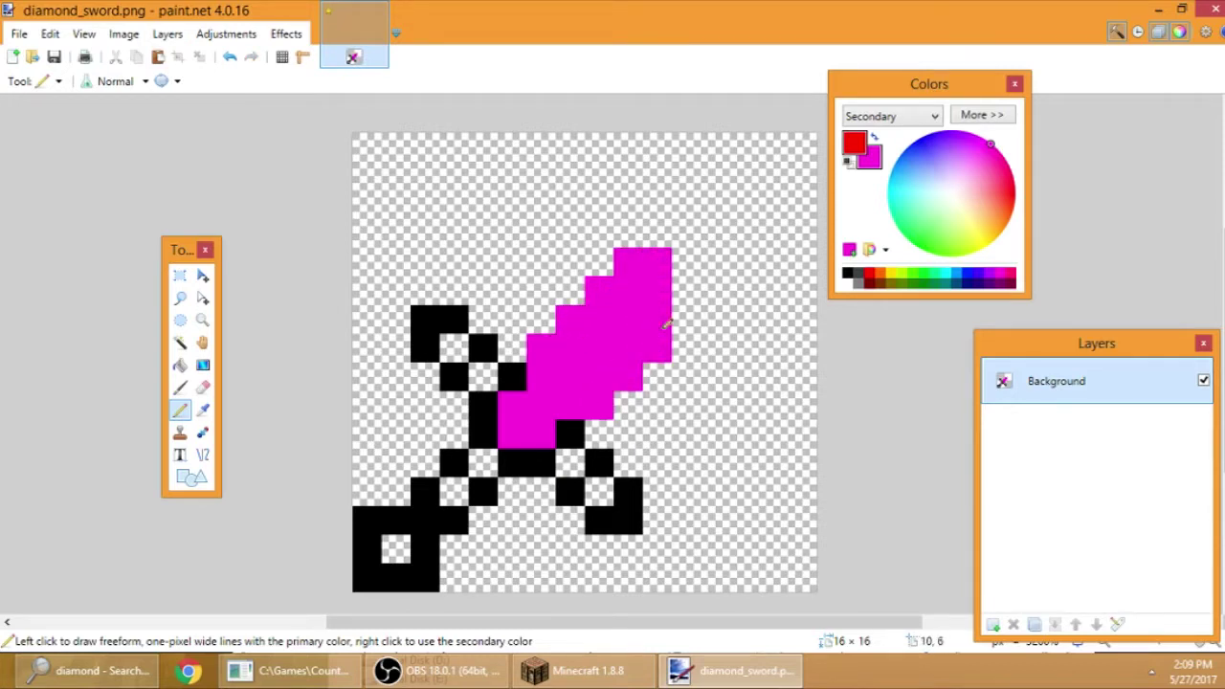
drag(685, 291, 697, 261)
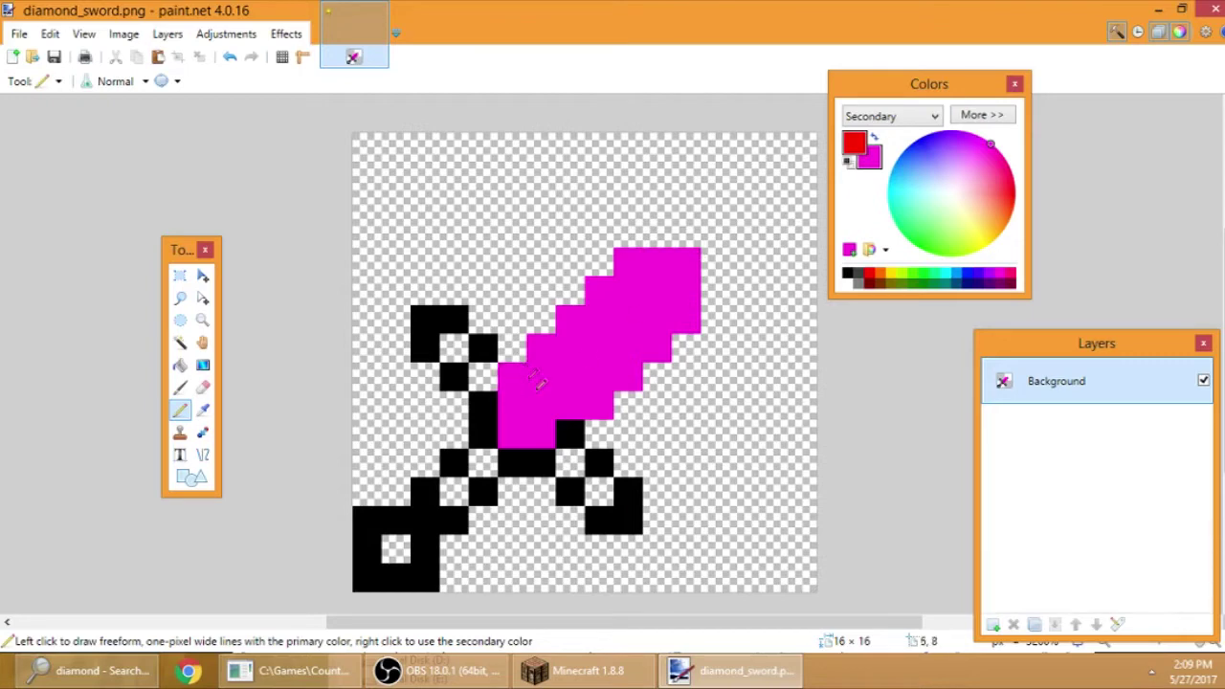
scroll(583, 401, down, 6)
scroll(593, 417, up, 6)
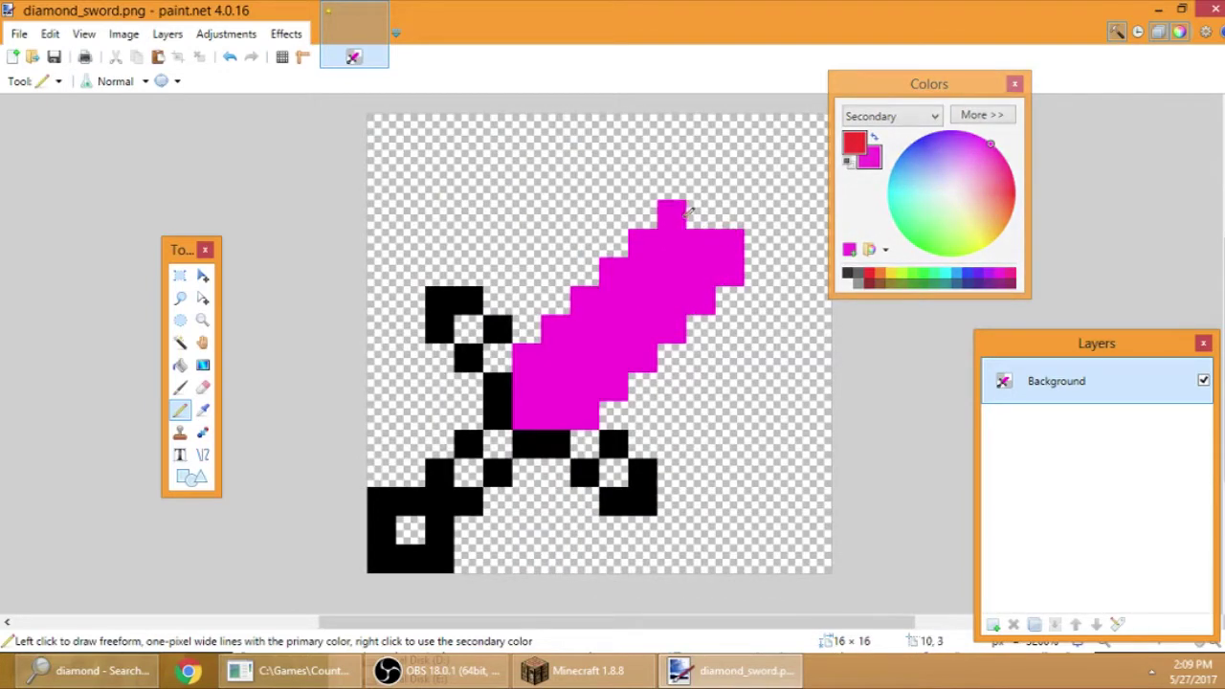
- Extend the magenta blade's tip farther toward the canvas's upper-right corner
mouse_move(688, 213)
mouse_down()
mouse_move(741, 211)
mouse_move(763, 232)
mouse_up()
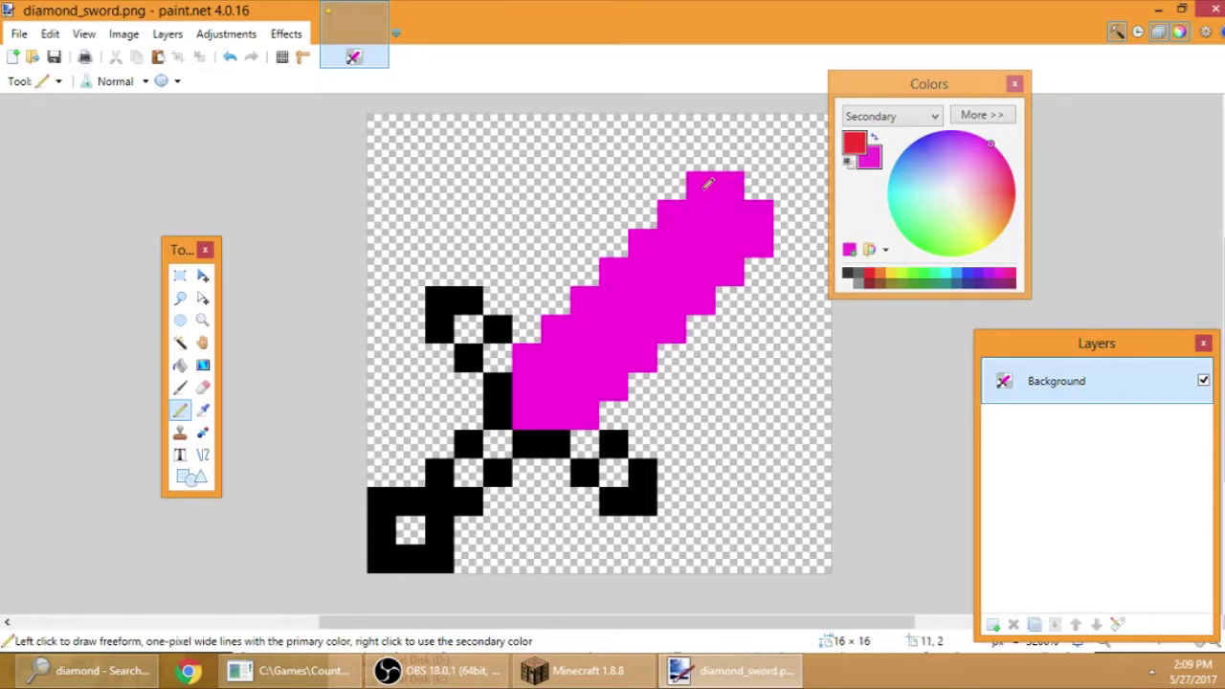
scroll(755, 183, down, 5)
scroll(730, 284, up, 4)
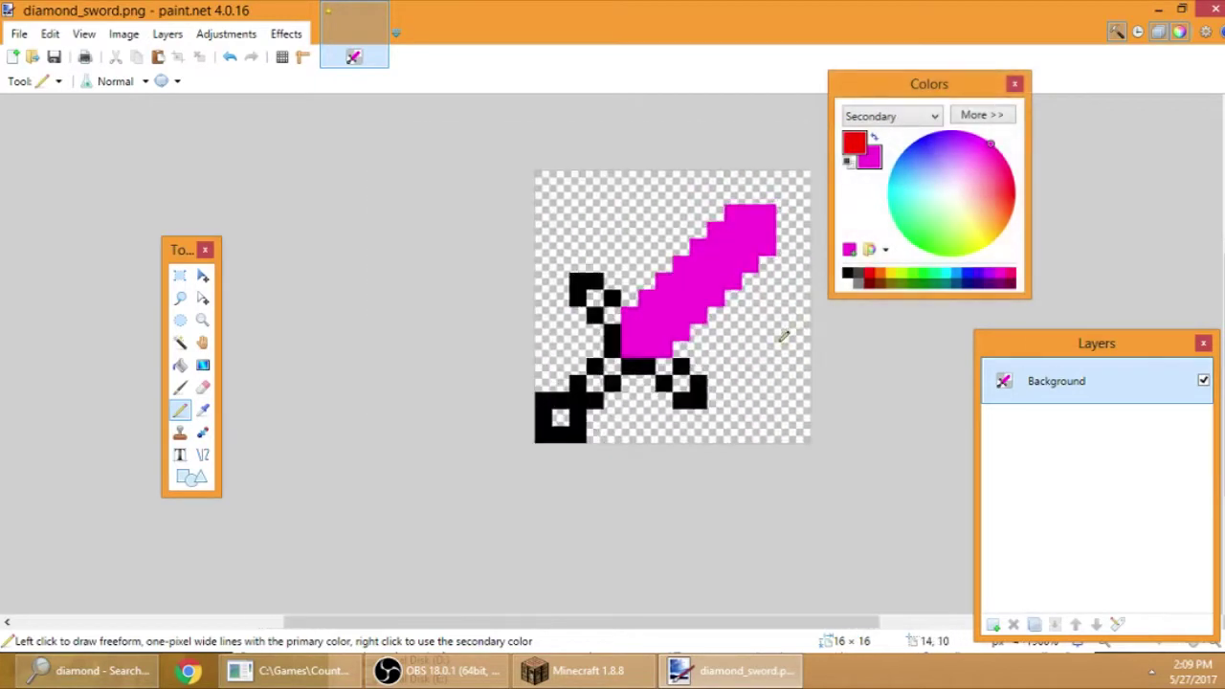
- Delete the topmost pixel row of the magenta blade with a rectangular selection to flatten the tip
key(s)
drag(703, 282, 816, 304)
key(Delete)
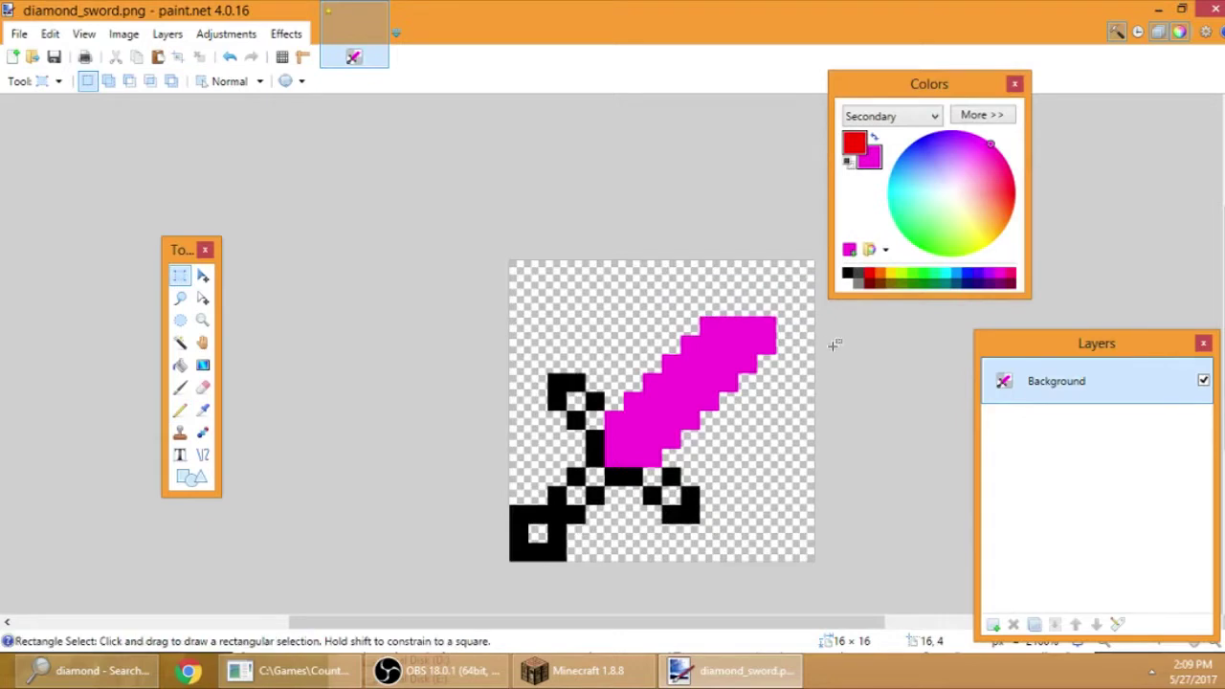
scroll(833, 350, down, 4)
scroll(800, 362, up, 5)
scroll(785, 450, down, 2)
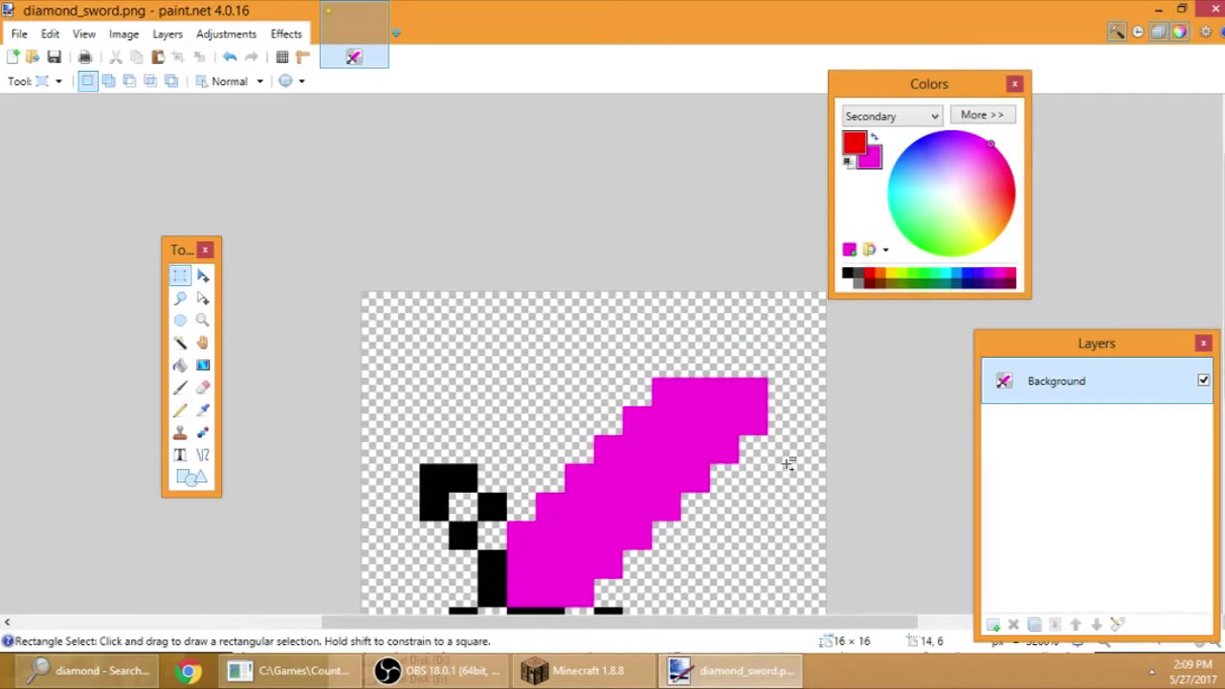
- Add one magenta pixel at the right end of the blade's top row with the Pencil to make a pointed tip
key(p)
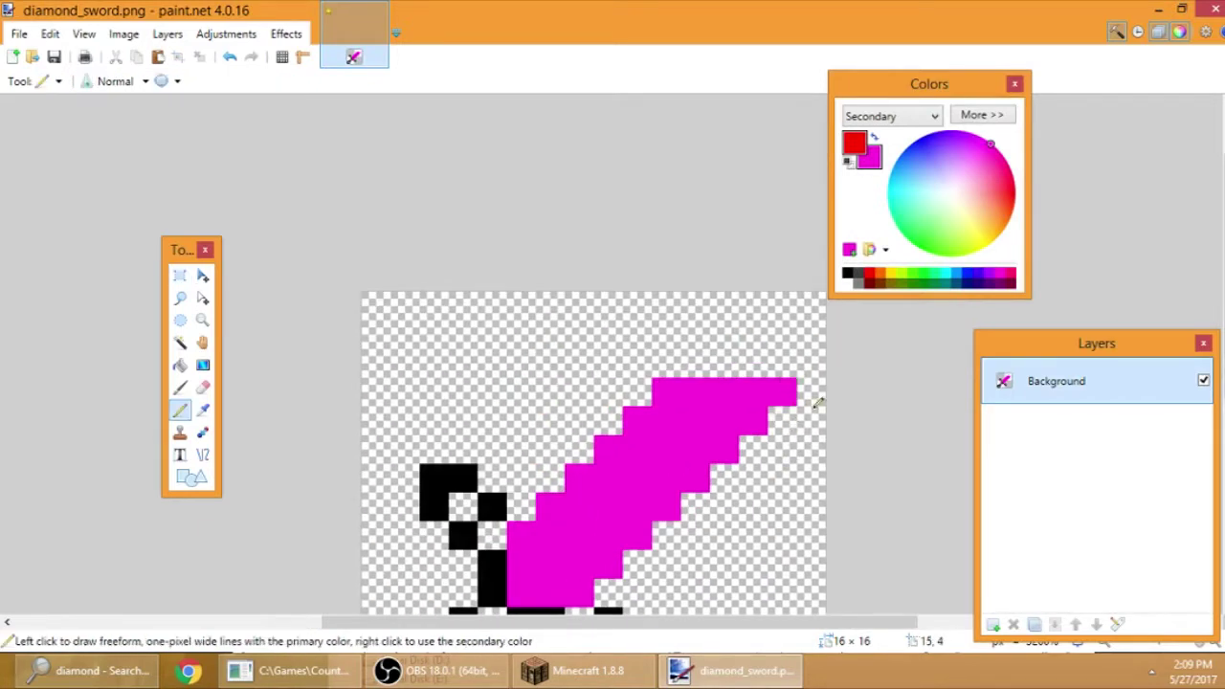
scroll(814, 402, down, 4)
scroll(823, 469, up, 8)
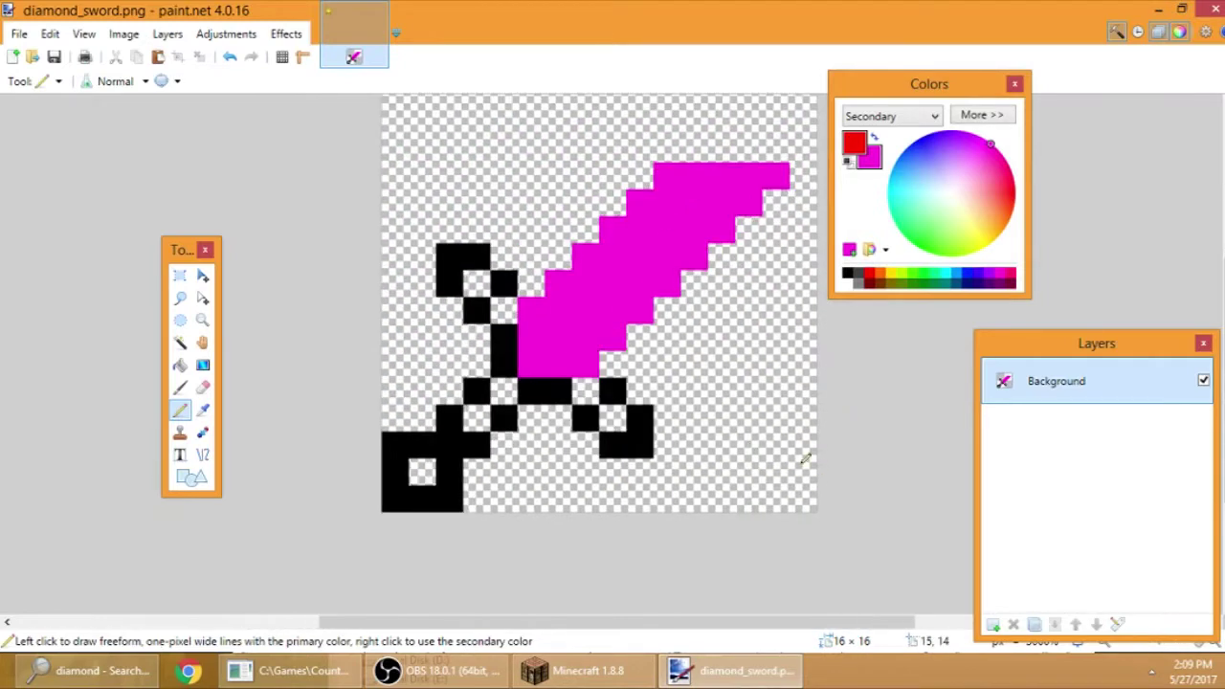
scroll(766, 450, down, 5)
scroll(715, 438, up, 3)
scroll(715, 438, up, 1)
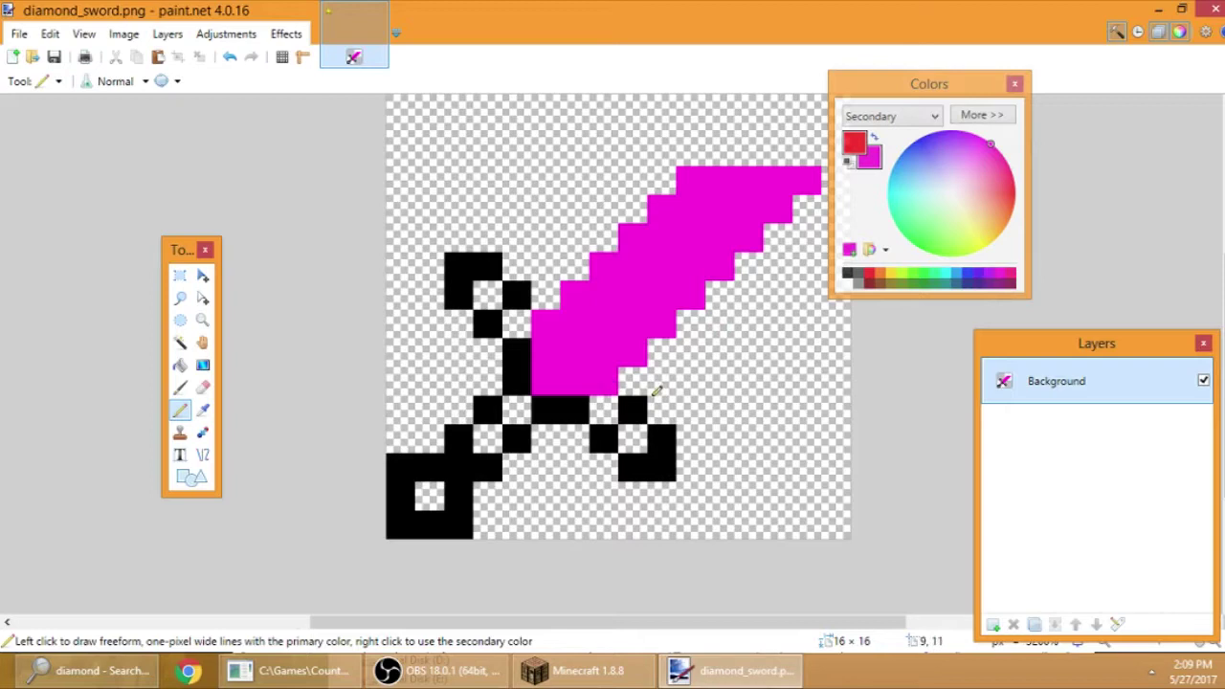
- Shade two diagonal pixel bands along the blade's upper side, lowering the secondary magenta's brightness value for progressively darker tones
click(979, 117)
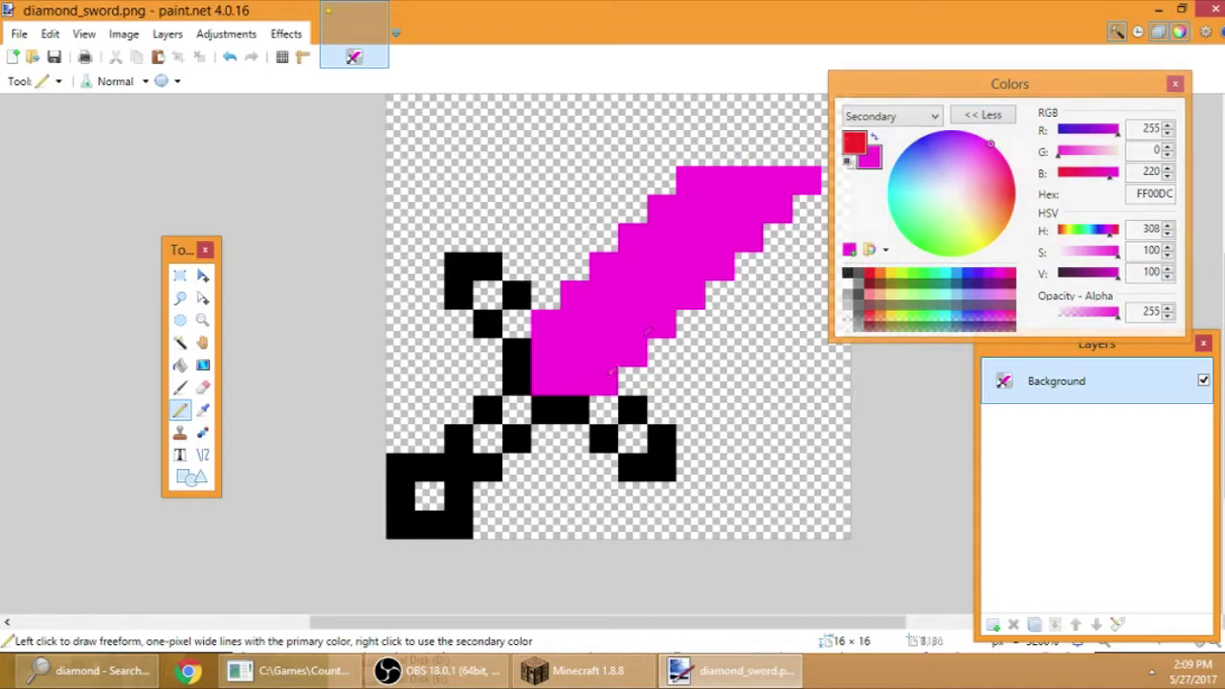
click(1168, 276)
click(1167, 276)
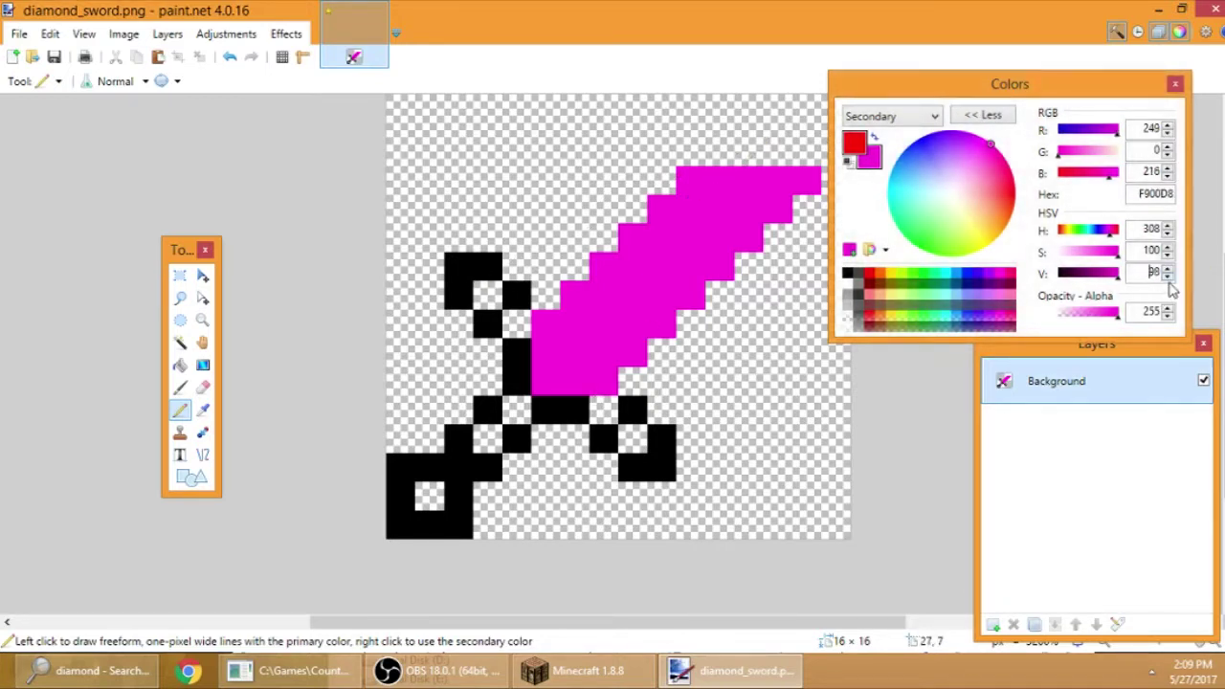
click(1168, 276)
click(1167, 277)
click(1167, 277)
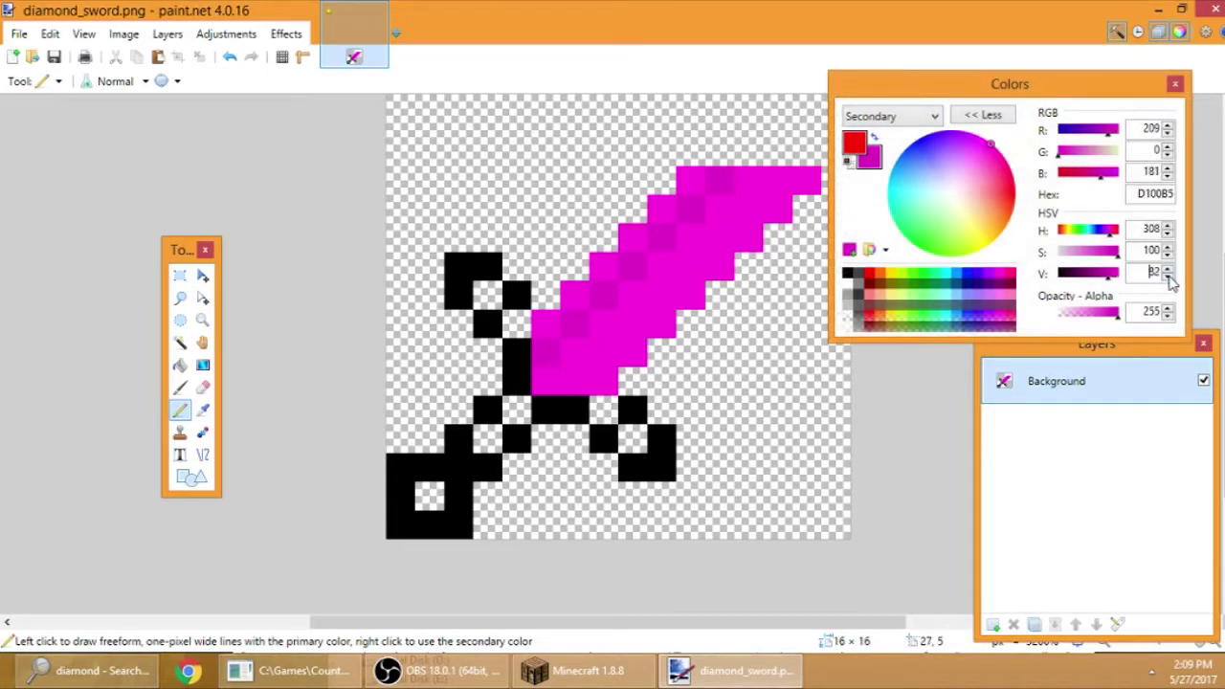
mouse_move(546, 375)
mouse_down()
mouse_move(578, 338)
mouse_move(756, 176)
mouse_up()
key(ctrl+z)
right_click(753, 181)
- Set the secondary magenta's brightness value to 70 and shade the blade's next diagonal pixel band from the crossguard to the tip
click(1169, 277)
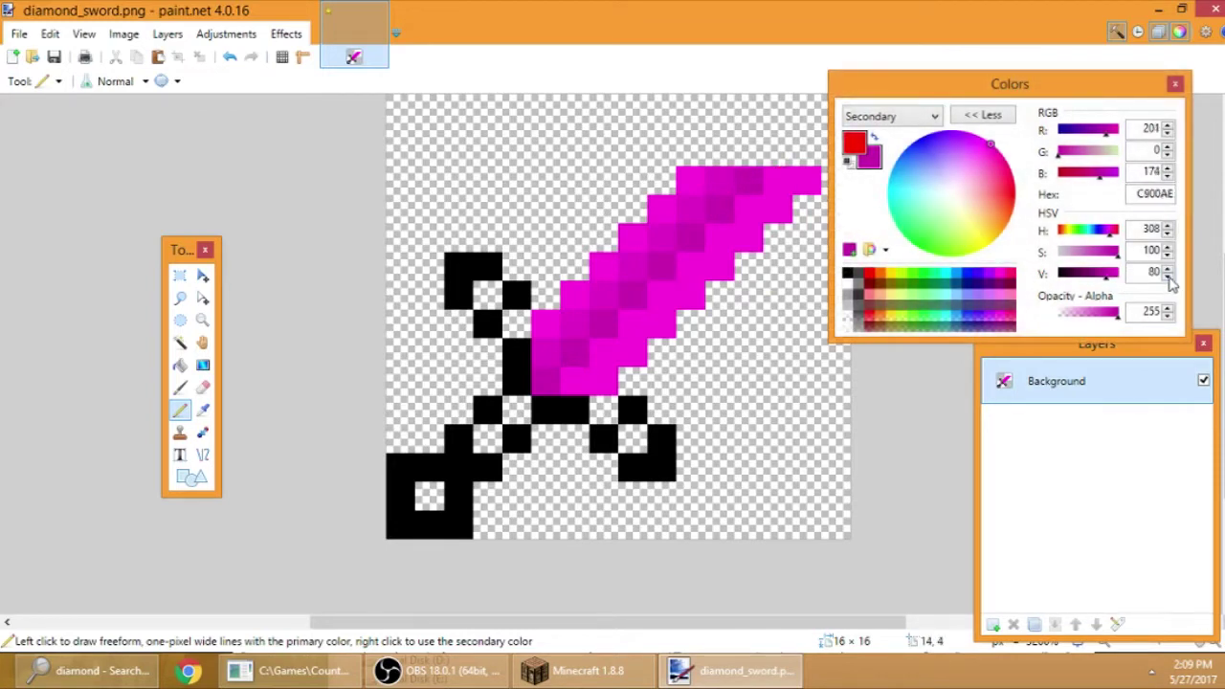
click(1168, 276)
click(1168, 277)
click(1168, 277)
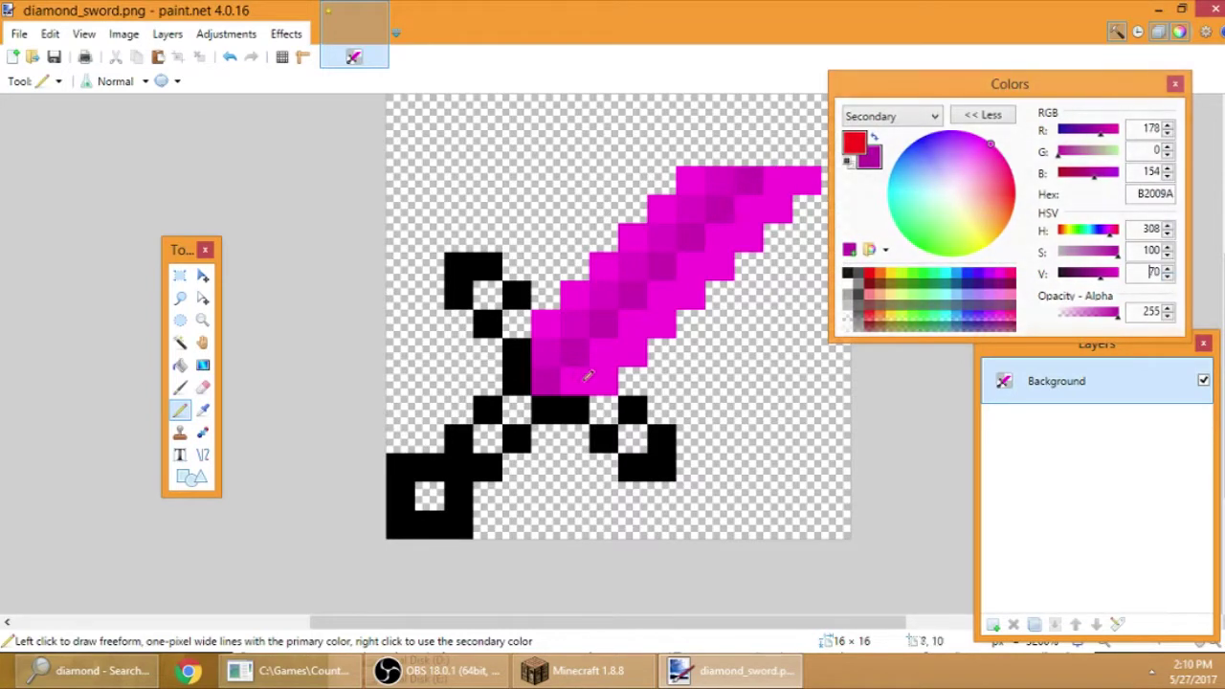
mouse_move(572, 381)
mouse_down()
mouse_move(582, 347)
mouse_move(637, 320)
mouse_move(788, 178)
mouse_up()
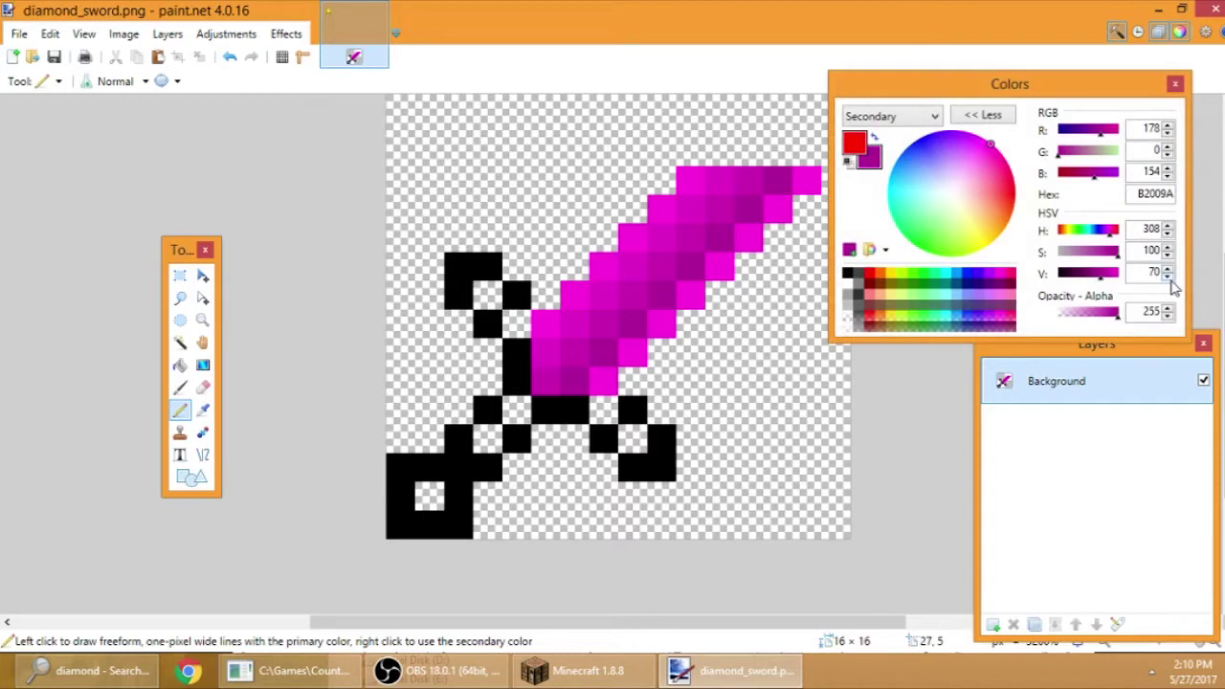
- Set the secondary colour's brightness value to 50 and darken the first four lower-edge pixels of the blade, starting at the crossguard
click(1168, 276)
click(1167, 276)
click(1167, 277)
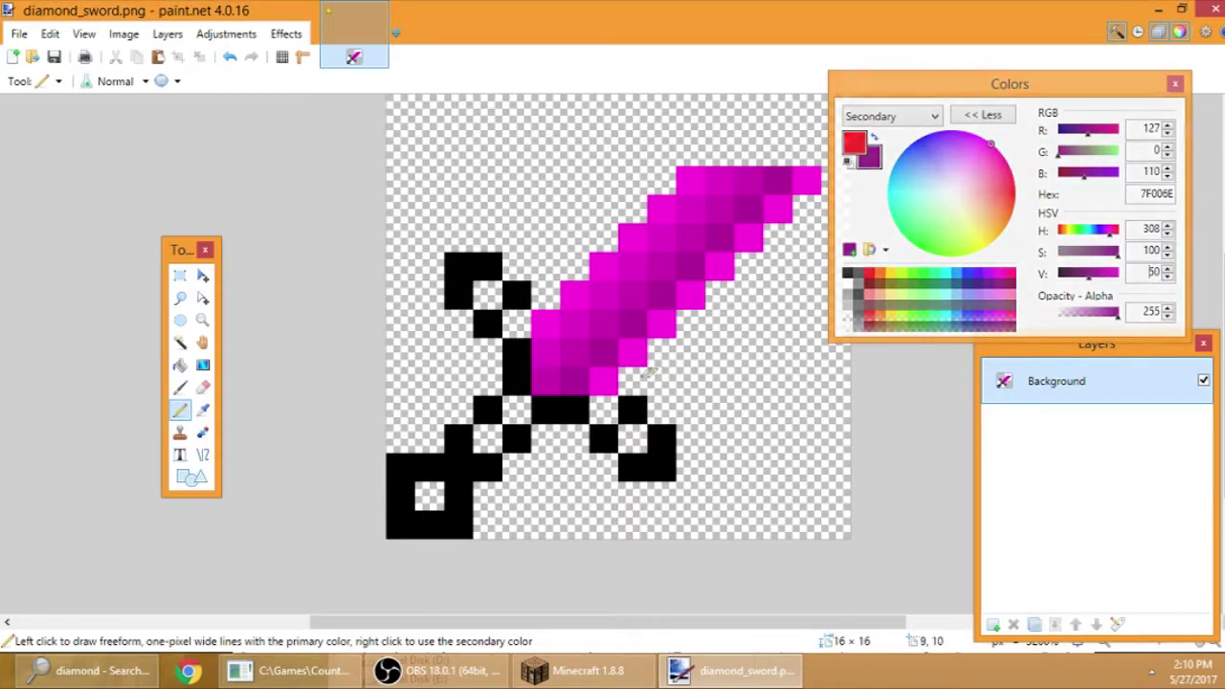
right_click(603, 383)
right_click(661, 353)
key(ctrl+z)
right_click(633, 353)
right_click(661, 324)
right_click(690, 296)
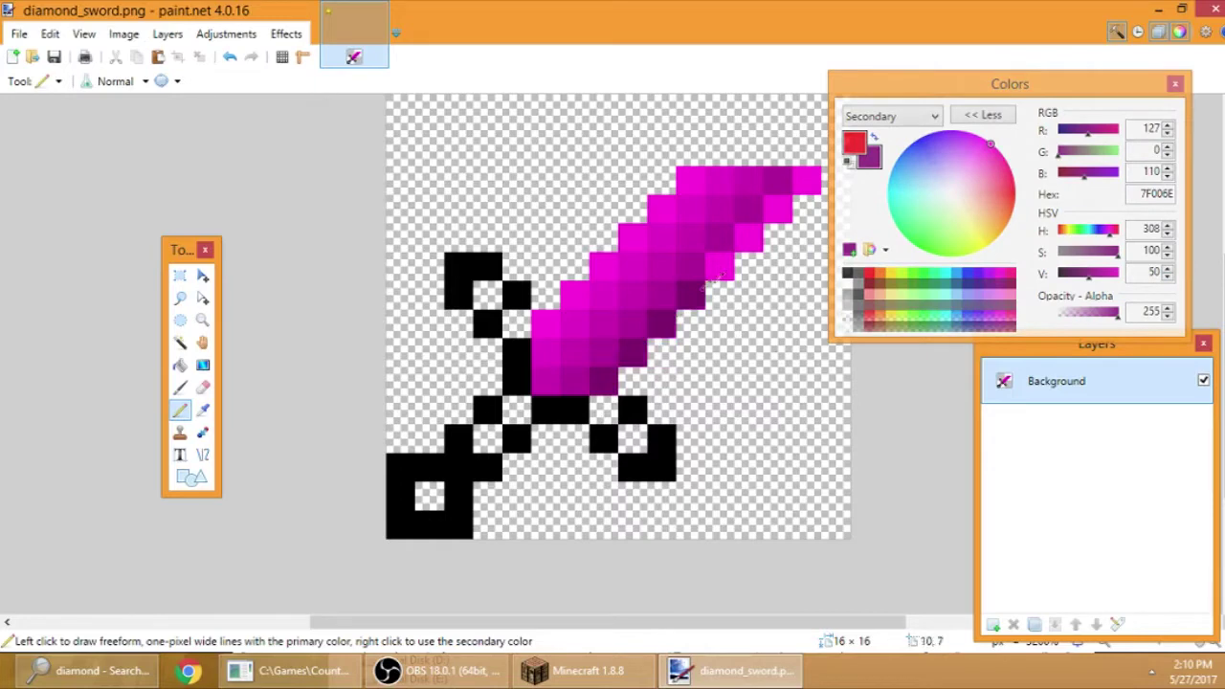
- Darken the remaining lower-edge pixels of the blade up to its pointed tip with the same dark purple
right_click(719, 267)
right_click(776, 236)
key(ctrl+z)
right_click(749, 236)
right_click(778, 206)
right_click(805, 178)
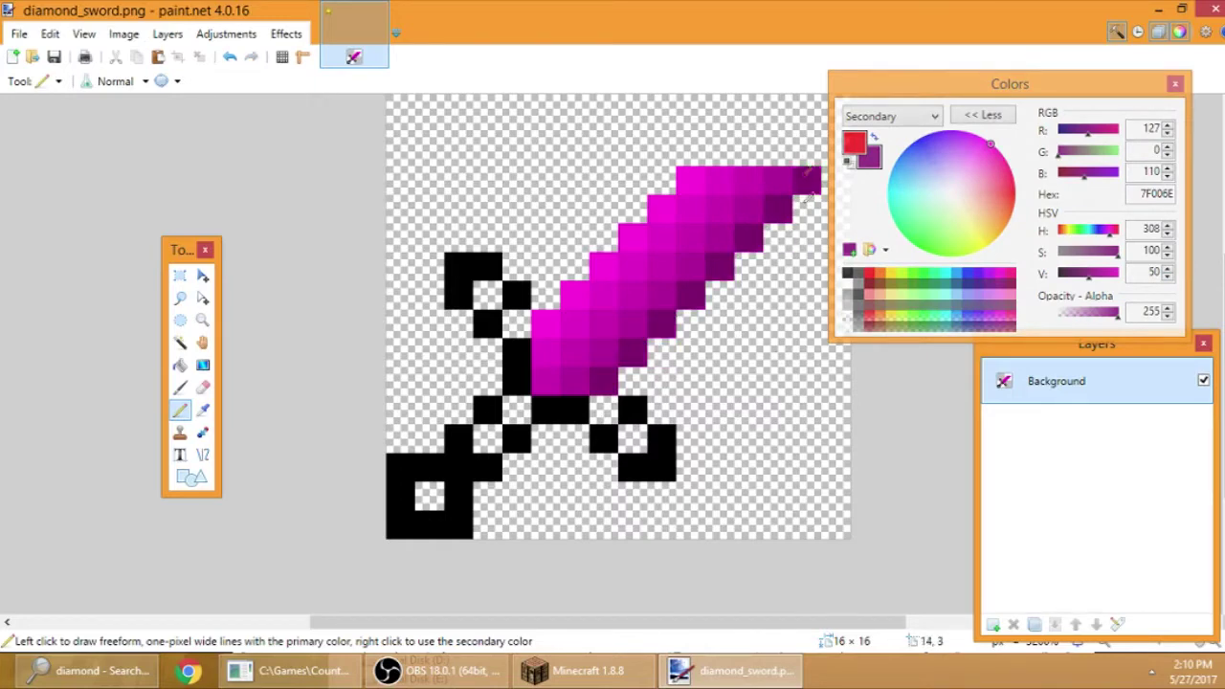
- Move the expanded Colors window clear of the blade's tip
scroll(806, 287, down, 4)
scroll(780, 372, up, 1)
scroll(782, 368, down, 1)
scroll(775, 378, up, 2)
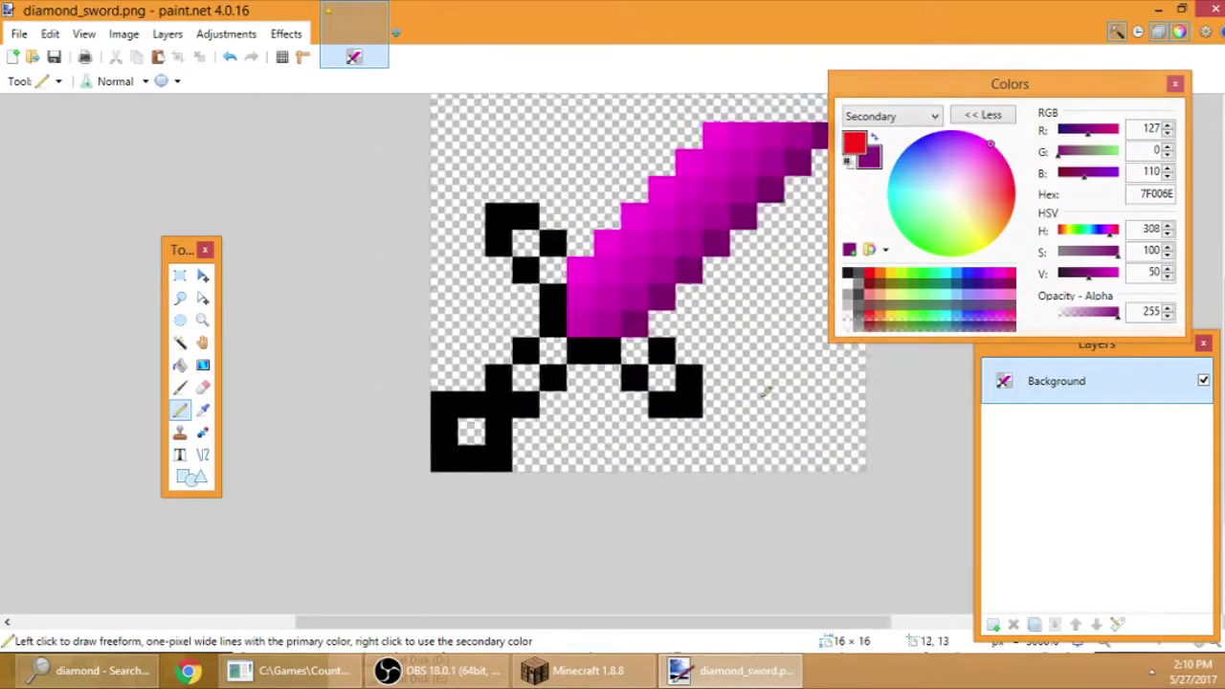
scroll(772, 407, up, 2)
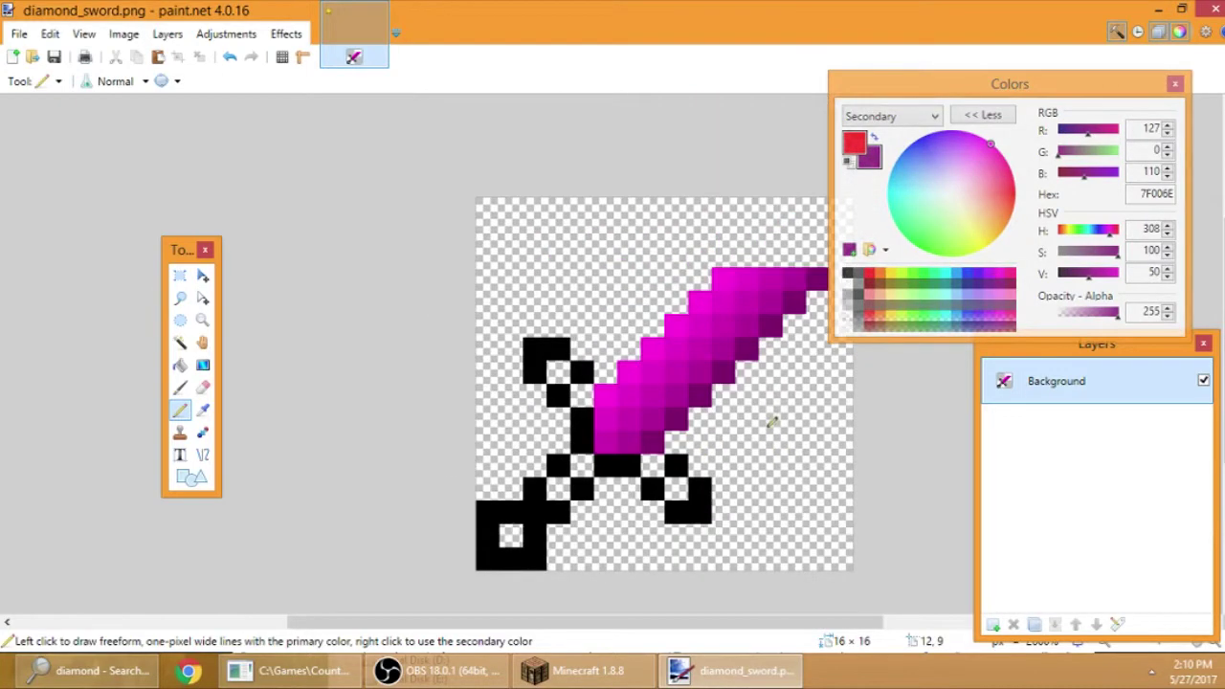
scroll(775, 450, up, 2)
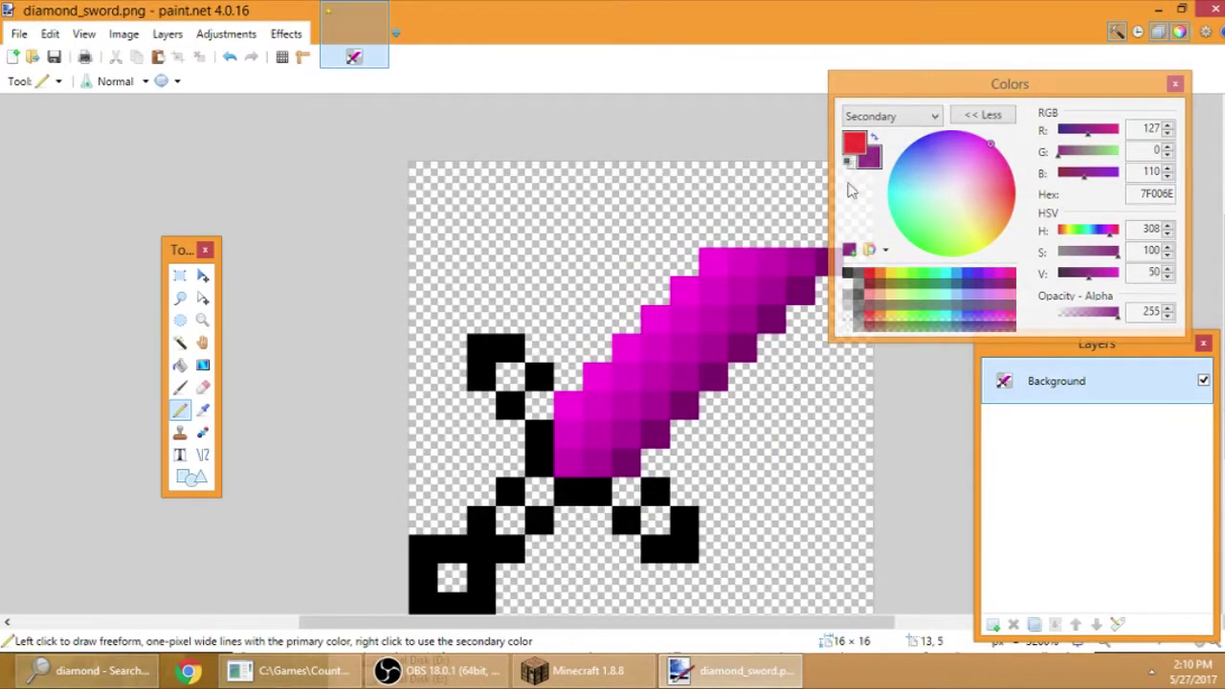
drag(903, 94, 961, 54)
click(979, 69)
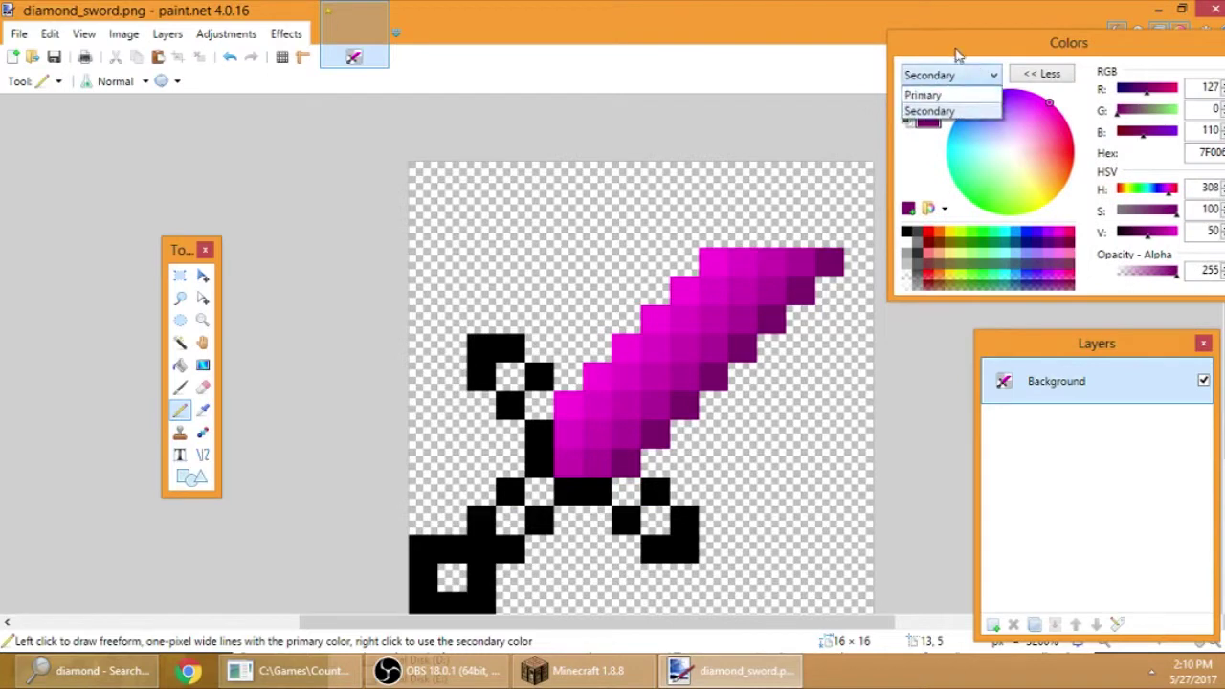
click(967, 74)
drag(1026, 47, 996, 41)
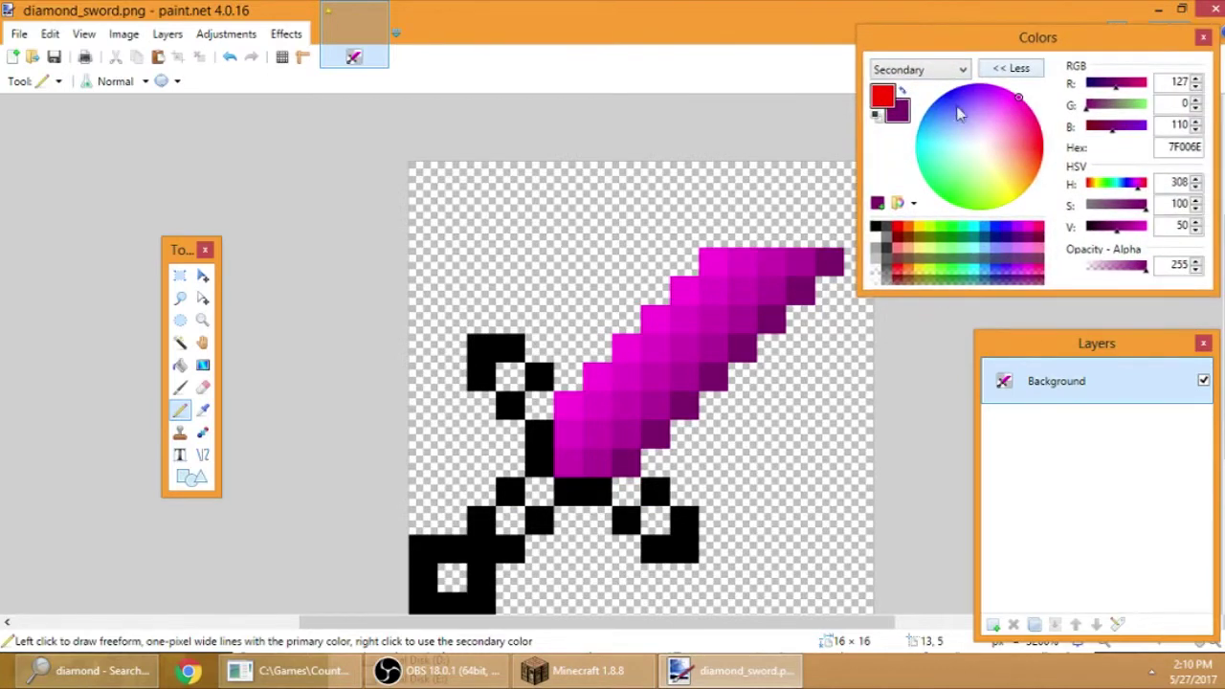
- Undo all the blade shading and the added tip pixel, going back to the flat magenta blade with the flattened tip
key(ctrl+z)
key(ctrl+z)
key(ctrl+z)
key(ctrl+z)
key(ctrl+z)
key(ctrl+z)
key(ctrl+z)
key(ctrl+z)
key(ctrl+z)
key(ctrl+z)
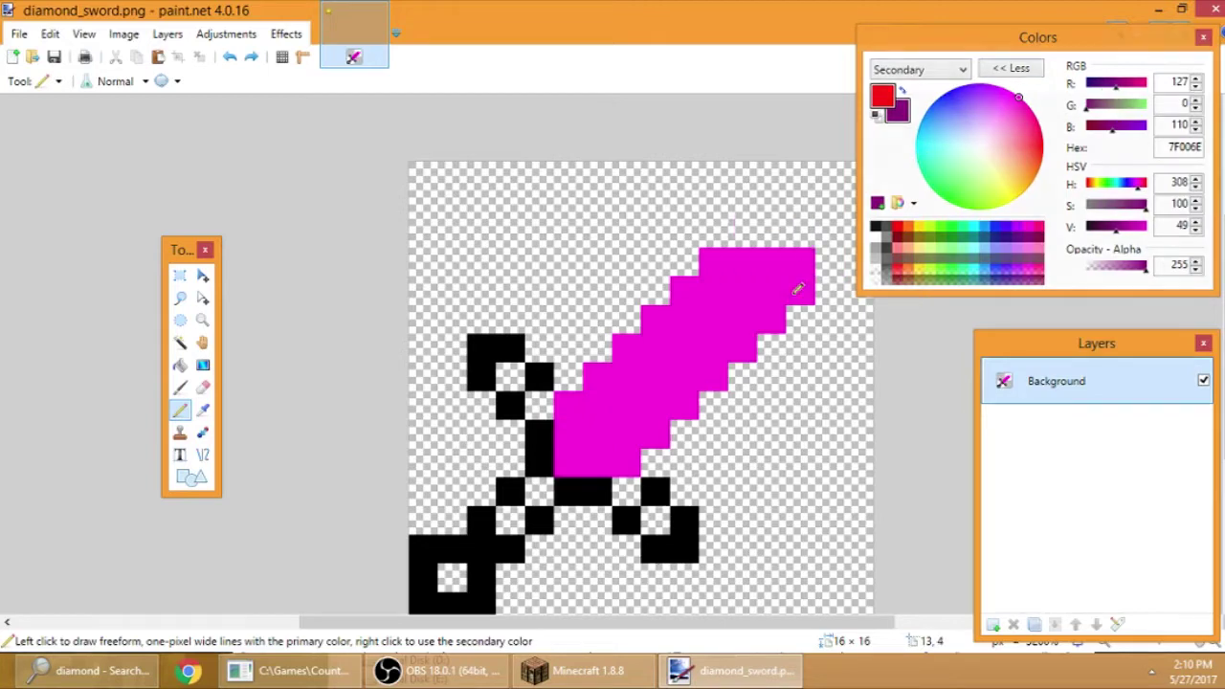
key(ctrl+z)
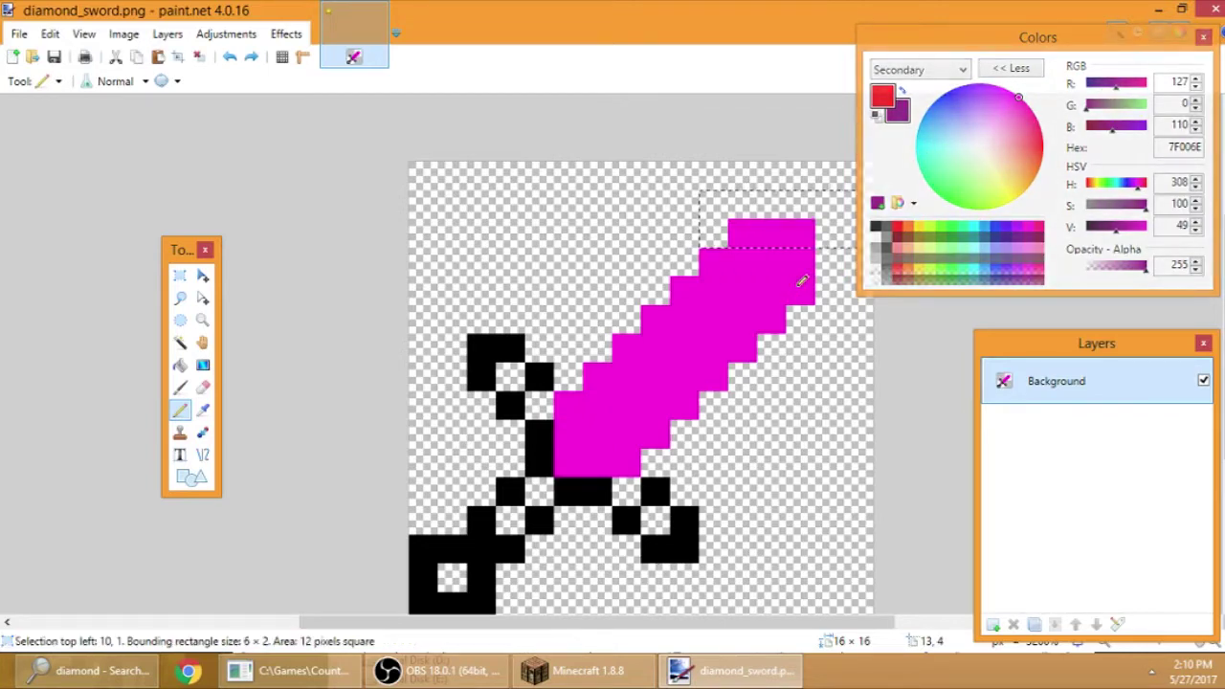
key(ctrl+z)
scroll(751, 412, down, 5)
scroll(751, 413, up, 5)
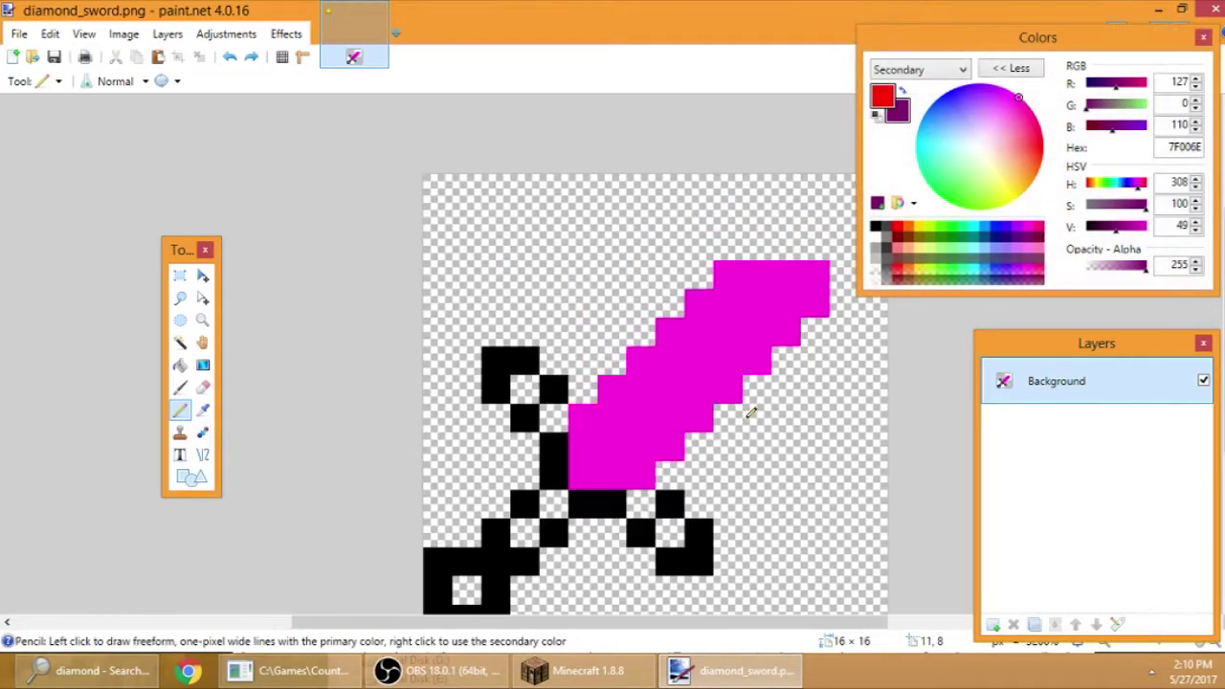
- Select the magenta blade with the Magic Wand and set purple B200FF as primary and blue-violet 4800FF as secondary colour
click(180, 342)
click(613, 421)
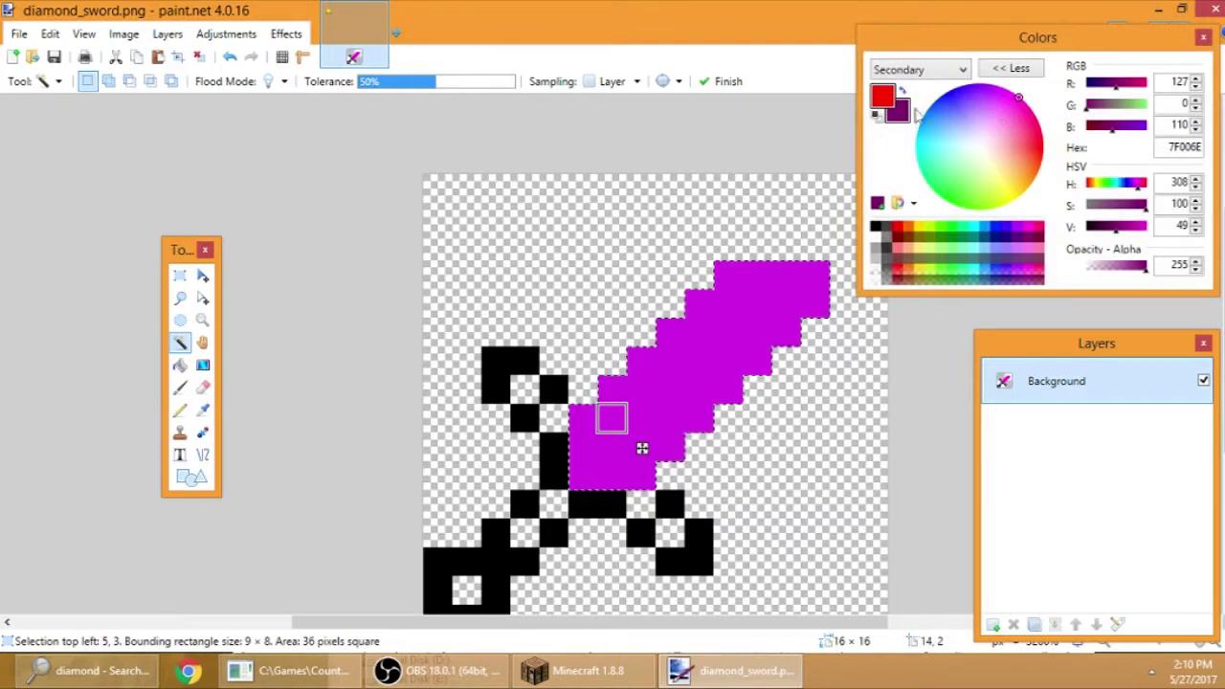
right_click(1030, 230)
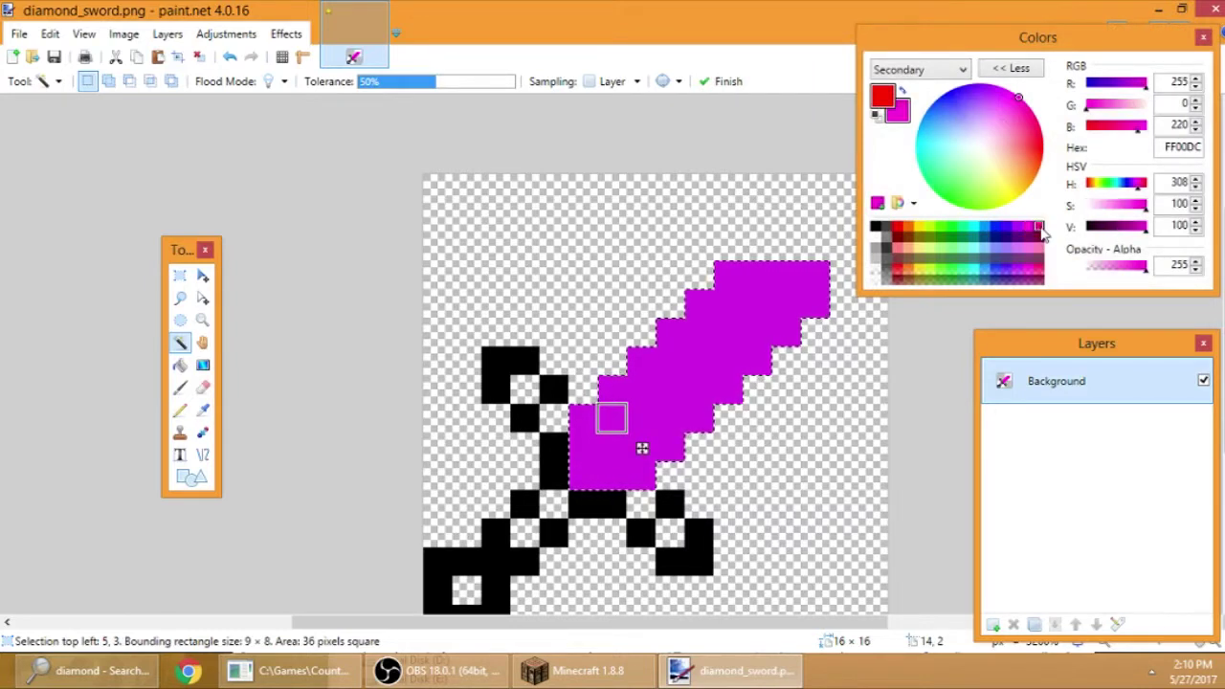
right_click(1042, 231)
right_click(1030, 231)
right_click(1020, 229)
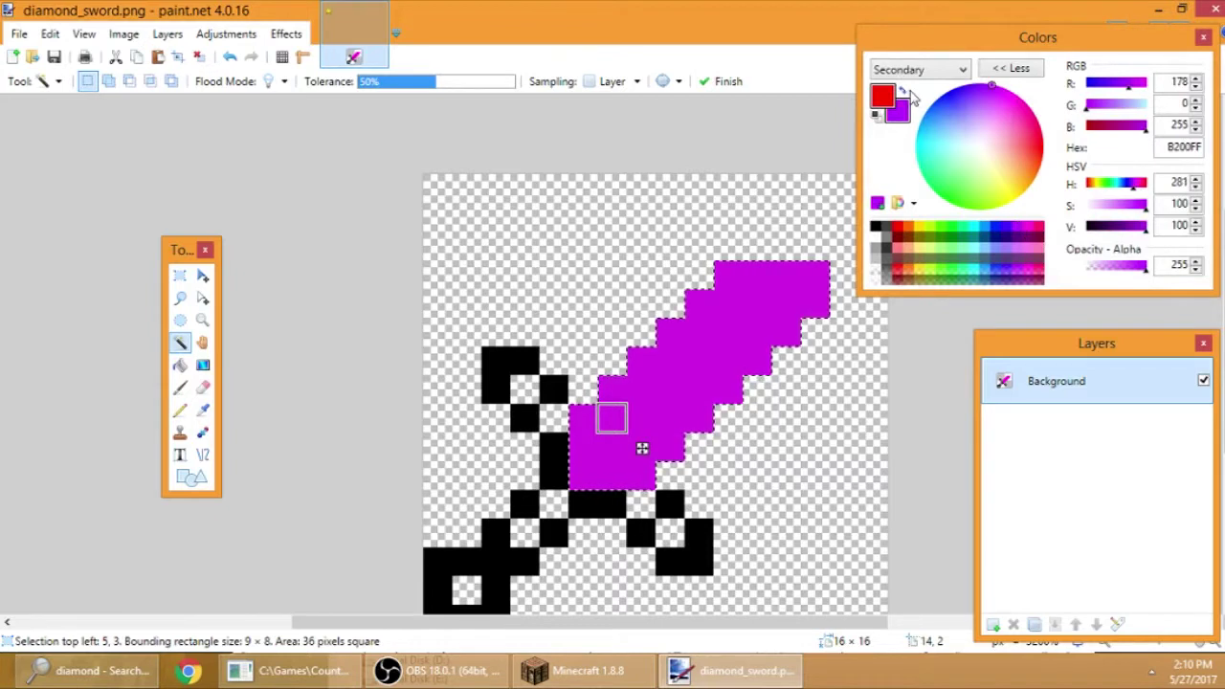
click(904, 91)
right_click(1003, 231)
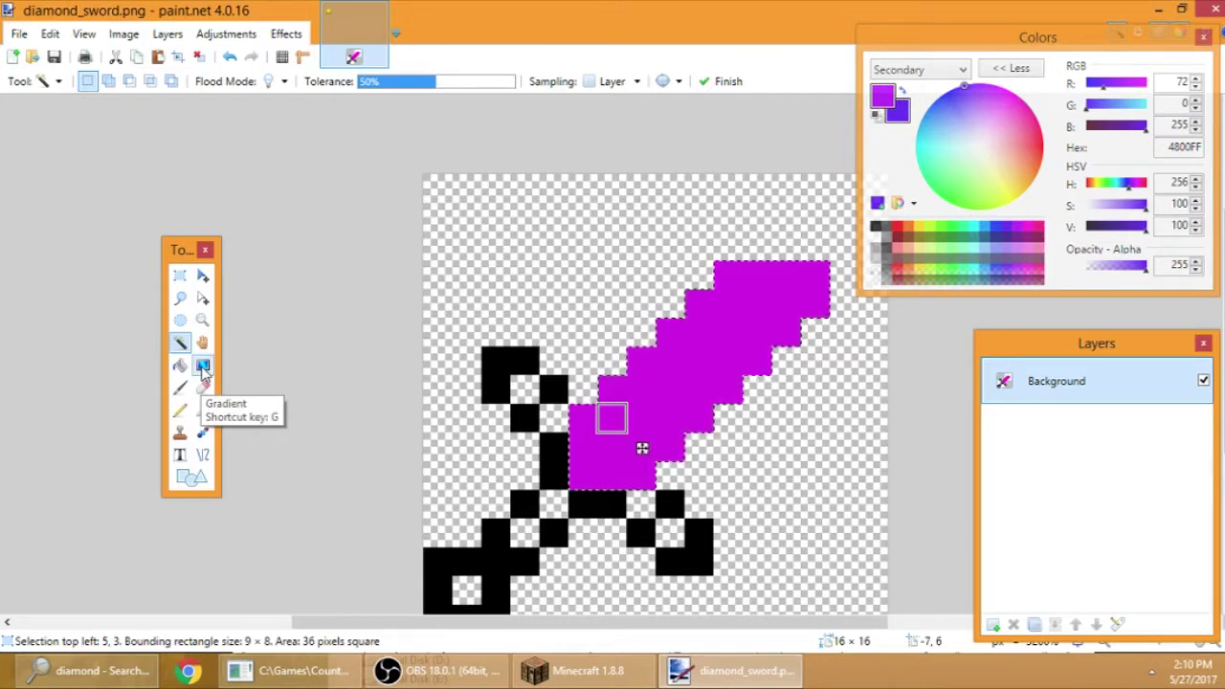
- Fill the selected blade with a linear purple-to-blue gradient running upward from near the crossguard, and deselect it
click(202, 368)
drag(650, 457, 587, 300)
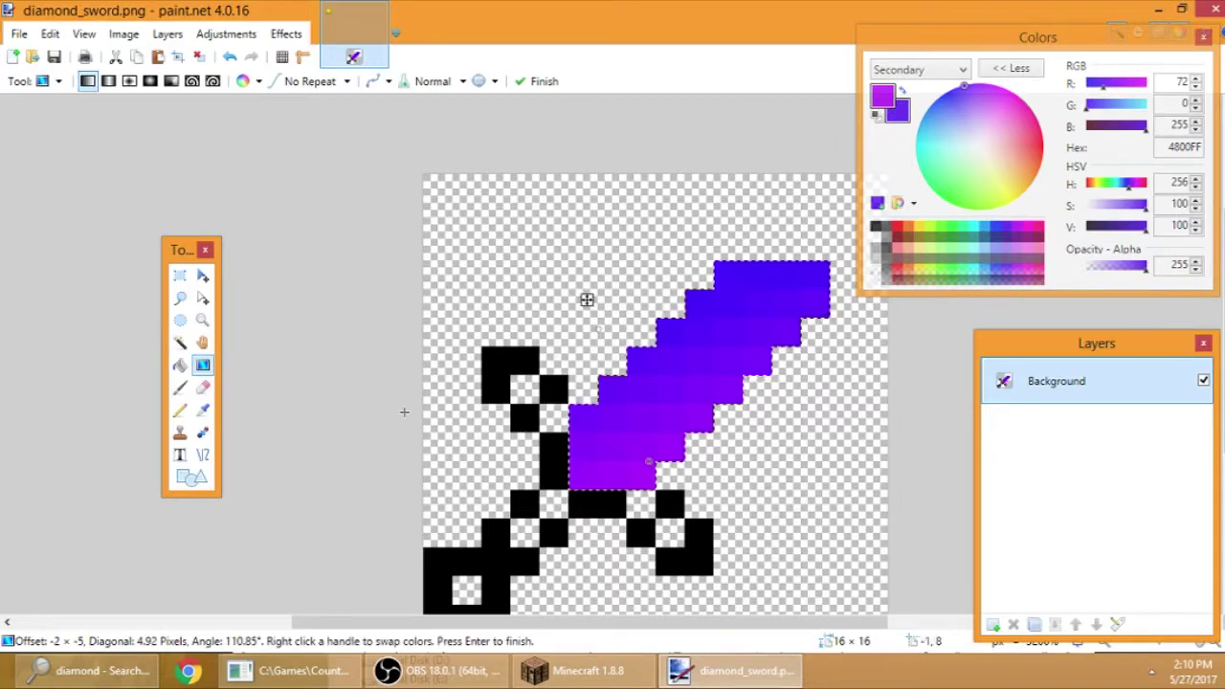
key(ctrl+d)
scroll(523, 452, down, 8)
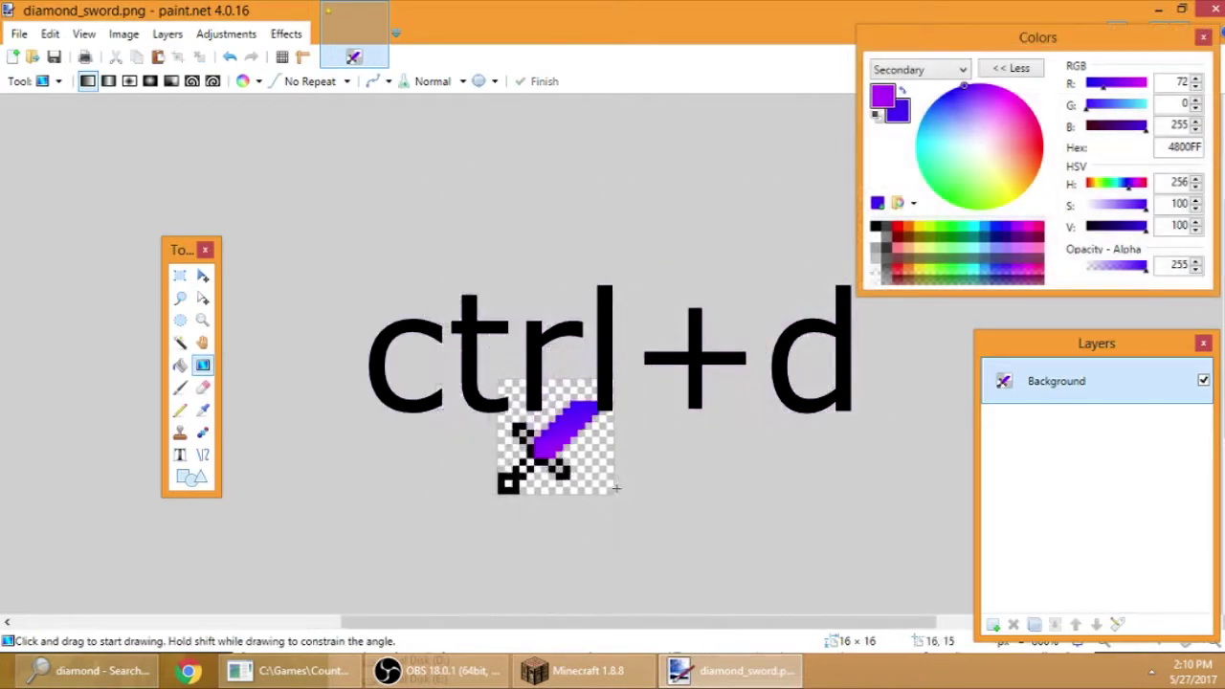
scroll(617, 491, up, 8)
scroll(300, 404, up, 2)
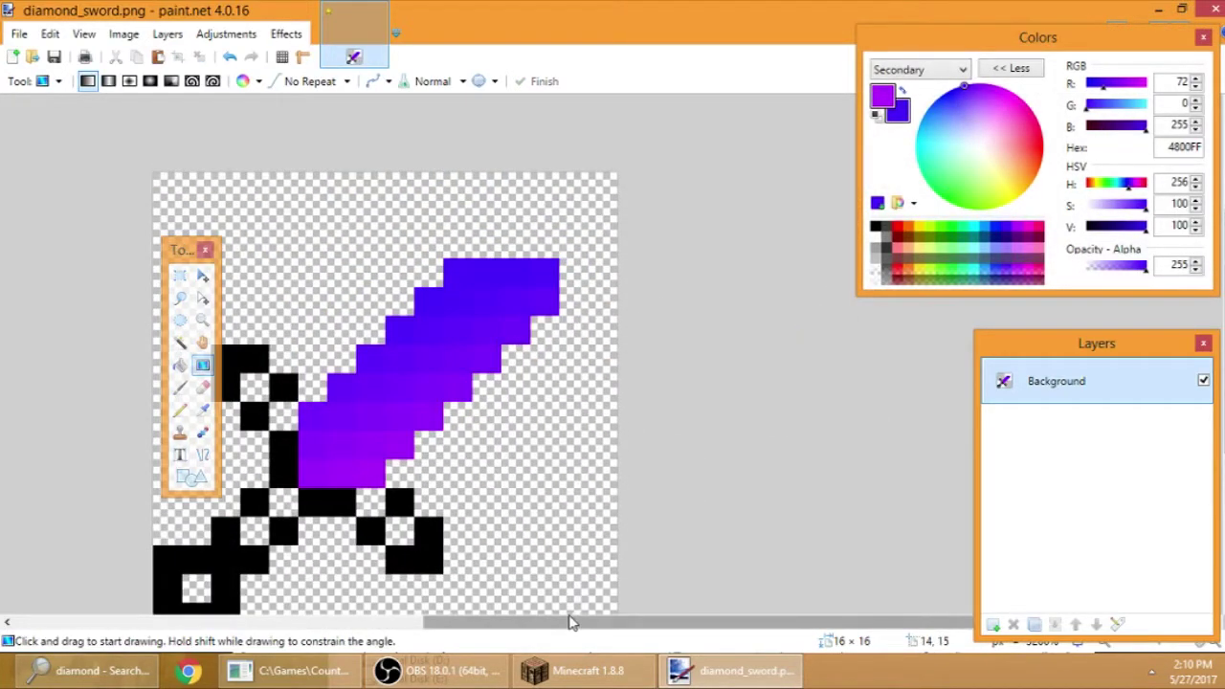
drag(574, 621, 516, 622)
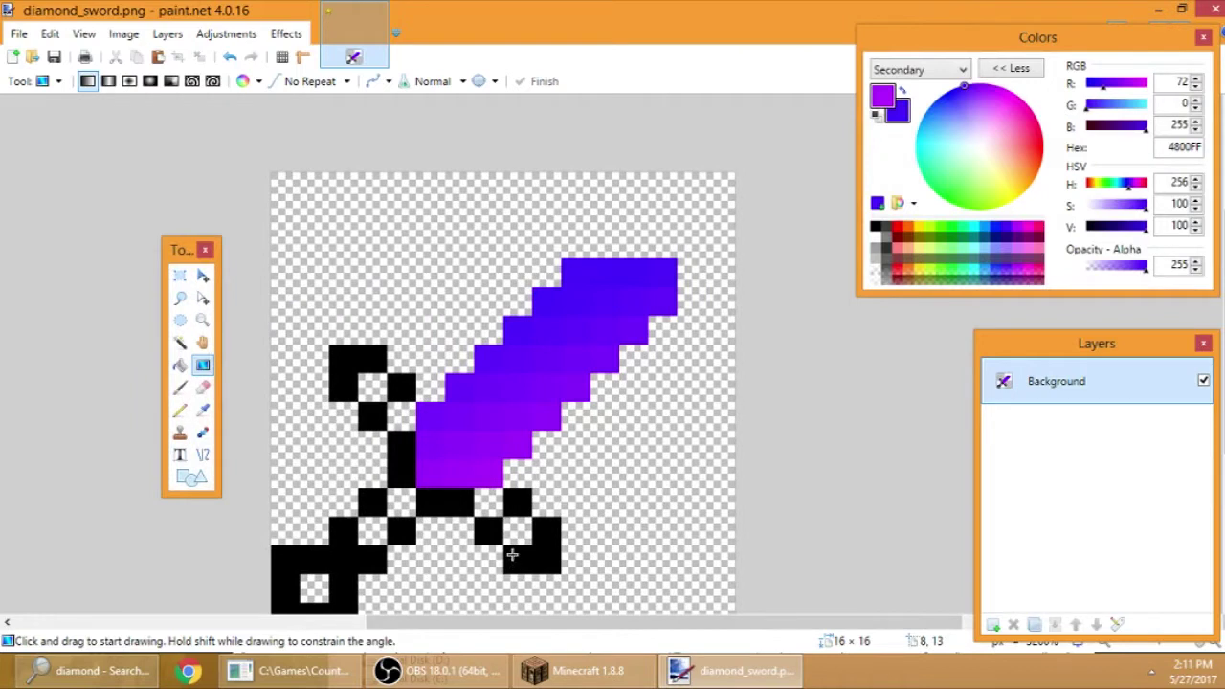
- Undo the deselection and the blade's gradient fill
key(ctrl+z)
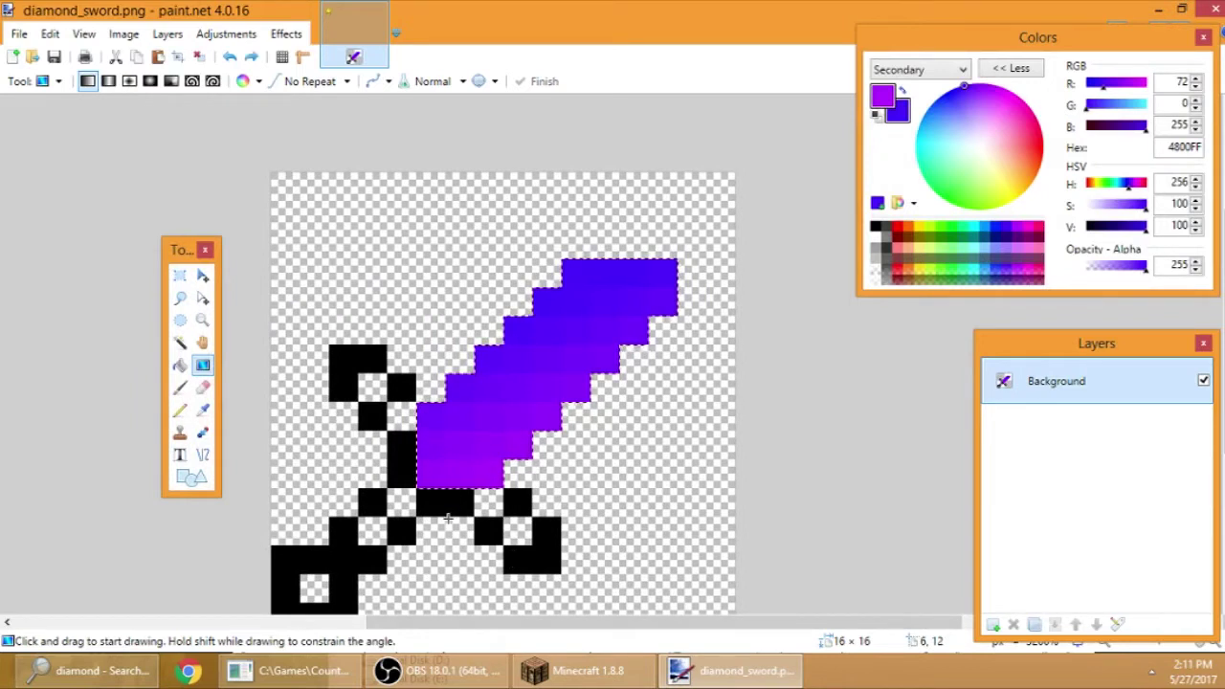
drag(445, 326, 434, 297)
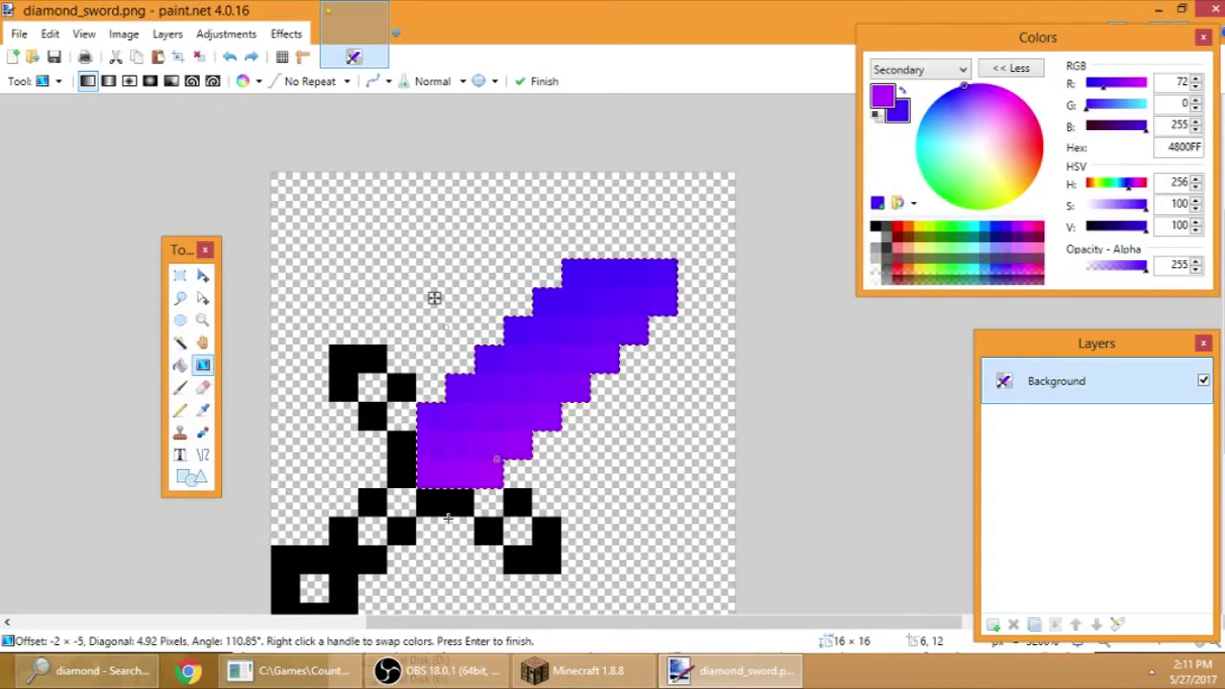
key(ctrl+z)
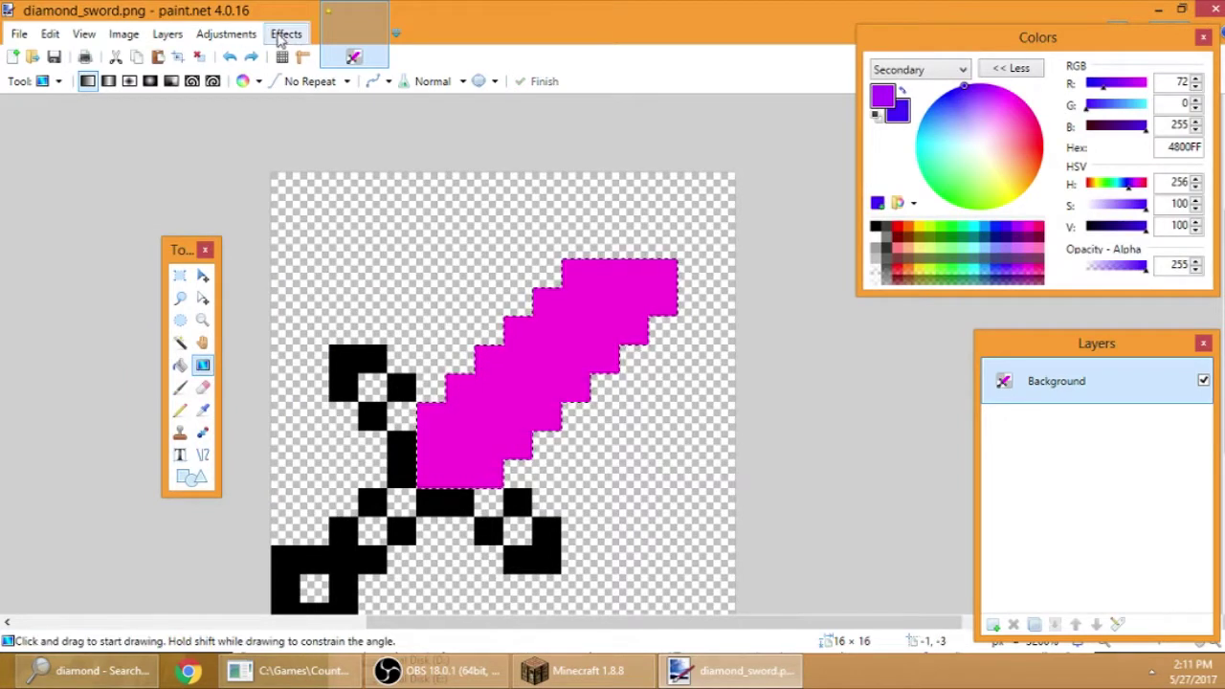
- Try the Vignette effect on the selected blade with a radius of 0.76 and a density of 1.00
click(285, 33)
mouse_move(322, 173)
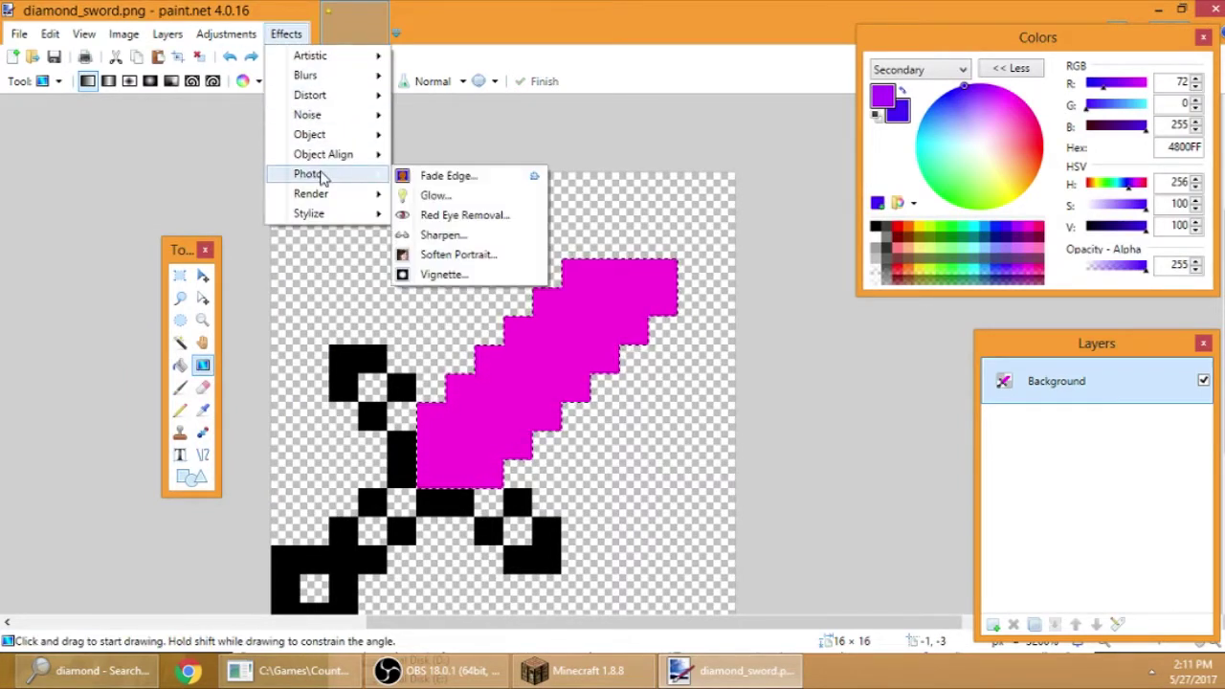
click(465, 275)
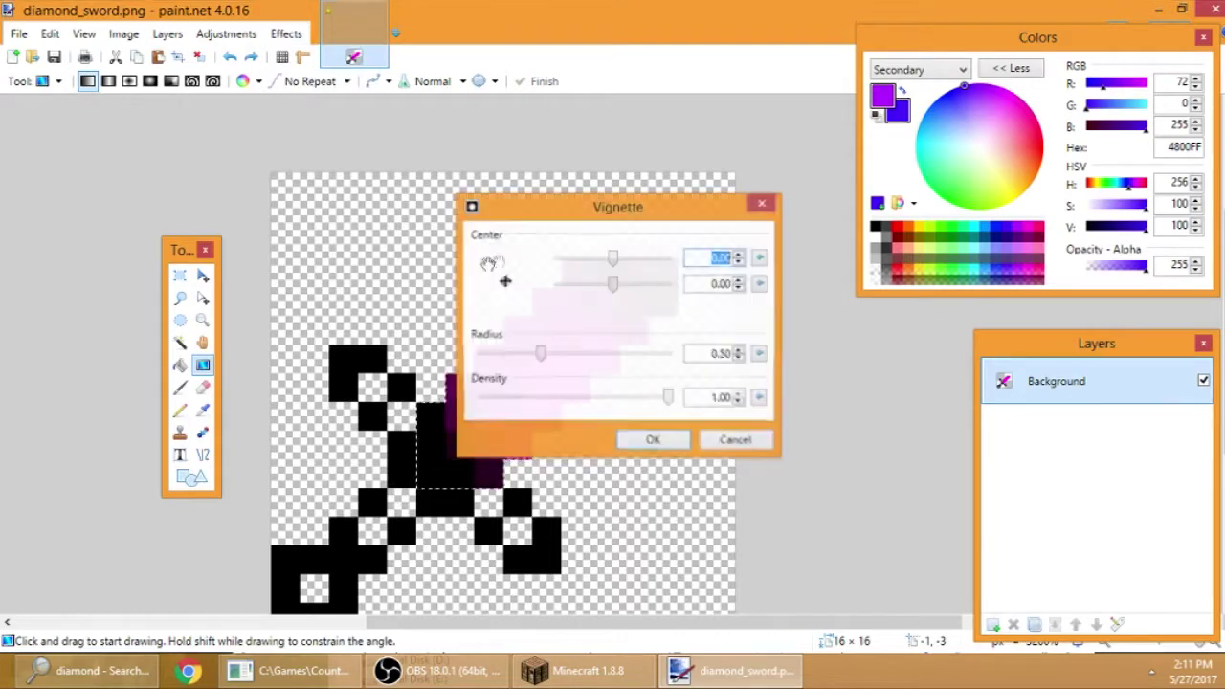
drag(605, 227, 949, 112)
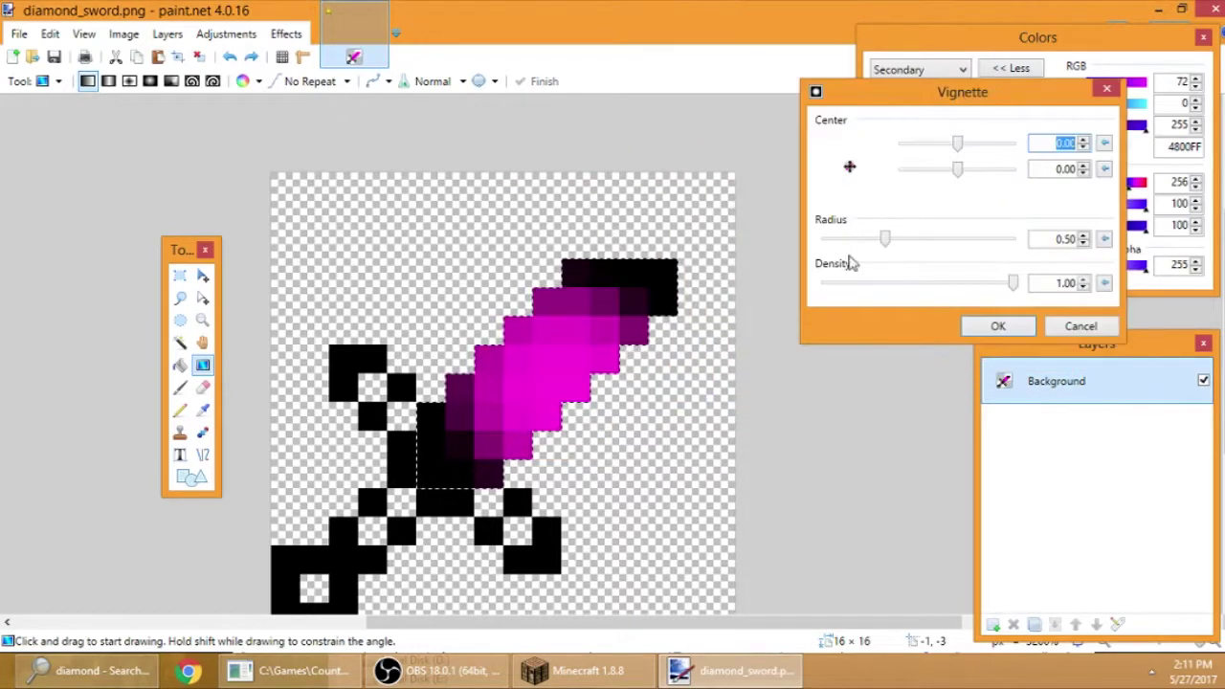
mouse_move(886, 239)
mouse_down()
mouse_move(859, 243)
mouse_move(938, 240)
mouse_move(902, 241)
mouse_up()
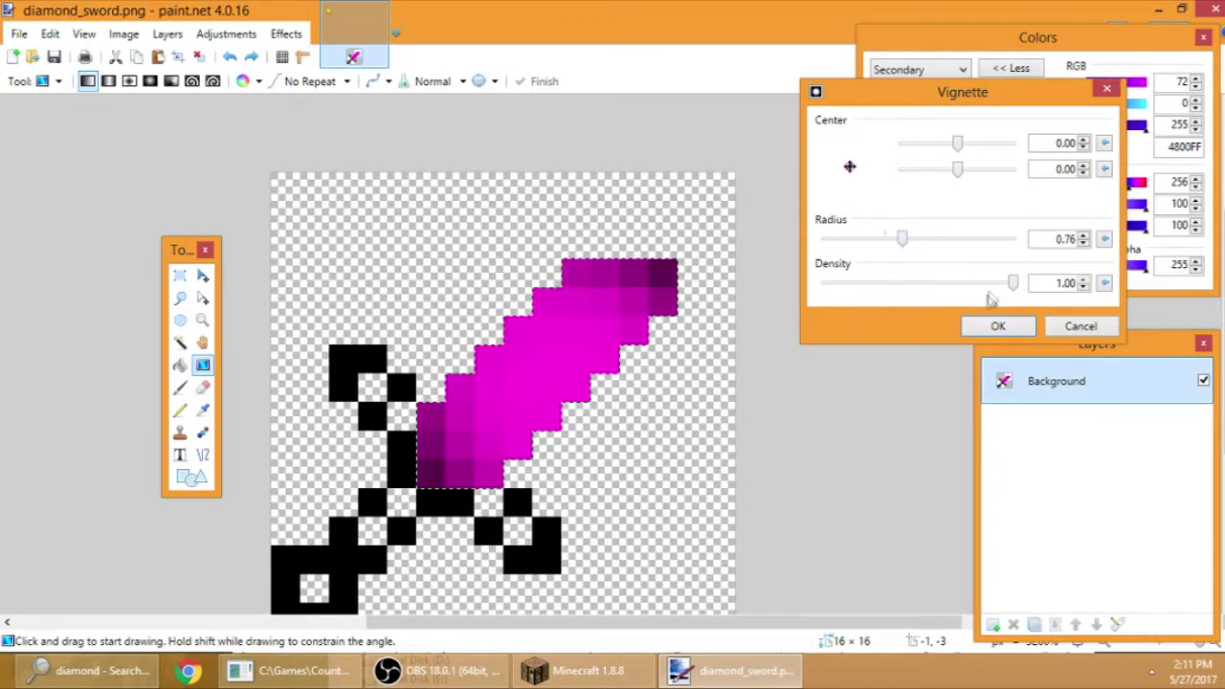
mouse_move(1012, 283)
mouse_down()
mouse_move(928, 287)
mouse_move(1014, 290)
mouse_up()
mouse_move(960, 178)
mouse_down()
mouse_move(979, 172)
mouse_move(947, 172)
mouse_move(962, 174)
mouse_up()
click(1074, 328)
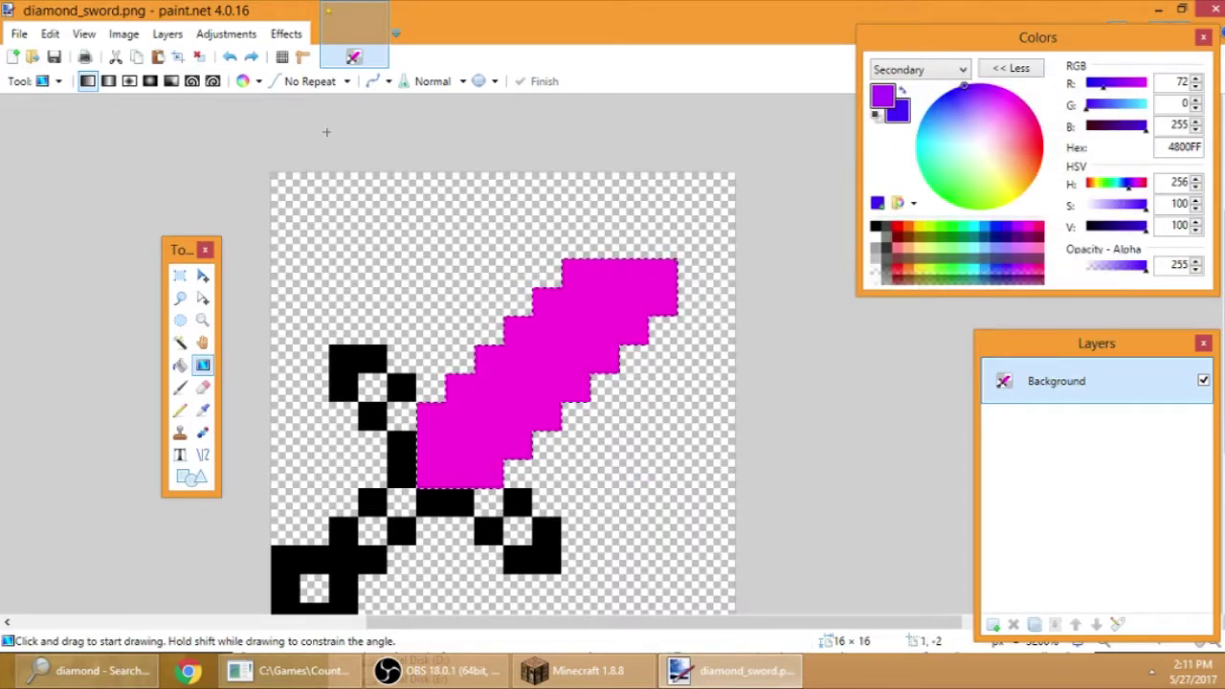
- Redo the blade's purple-to-blue gradient and the deselection, and switch to the Pencil tool
key(ctrl+y)
key(ctrl+y)
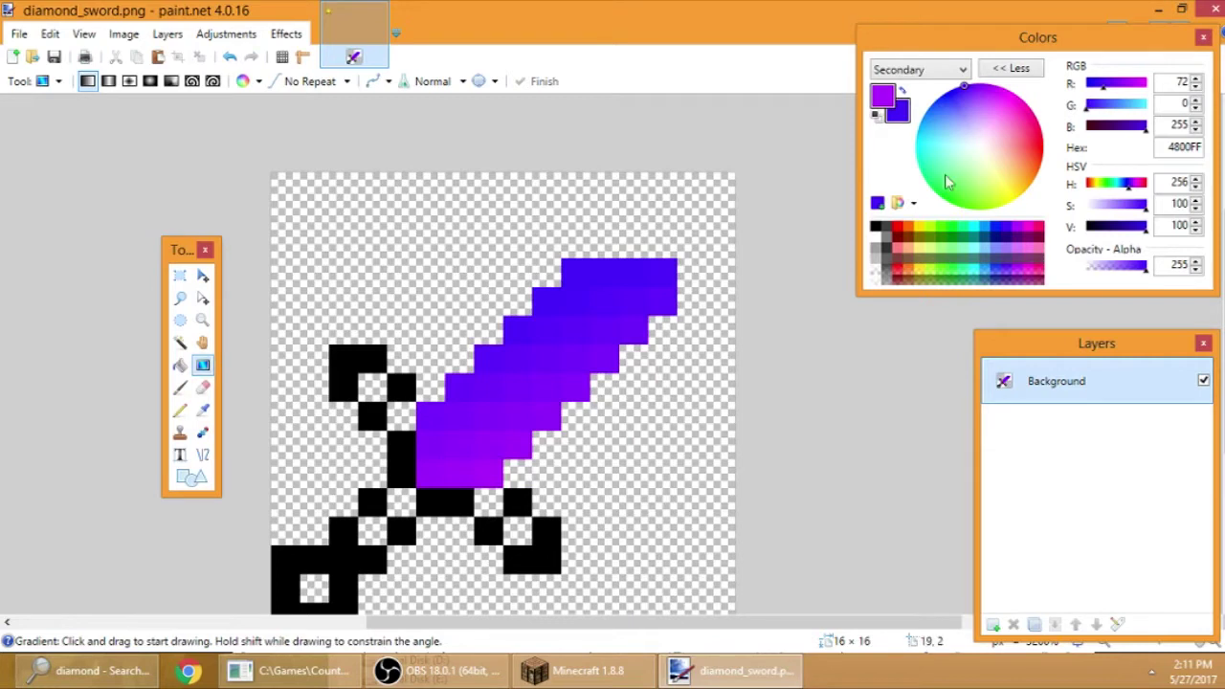
click(180, 409)
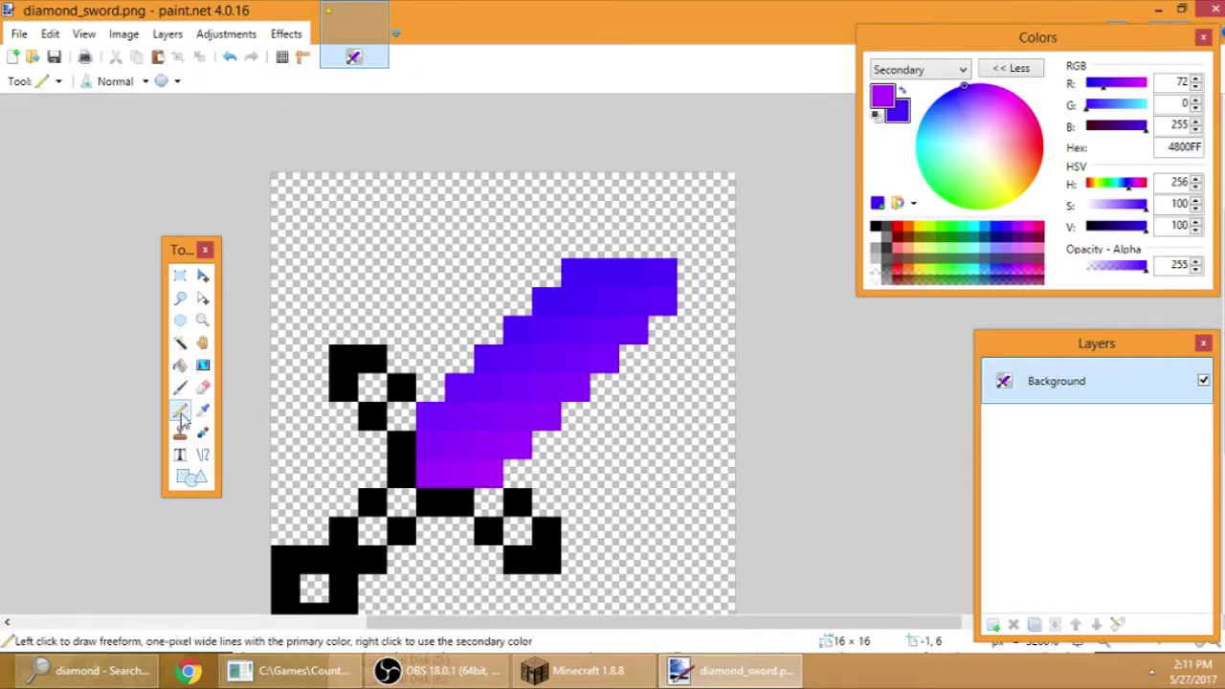
- Set the secondary color to dark red 2D0000 and pencil in the transparent gaps of the black handle, pommel and crossguard
right_click(896, 227)
drag(1138, 227, 1100, 238)
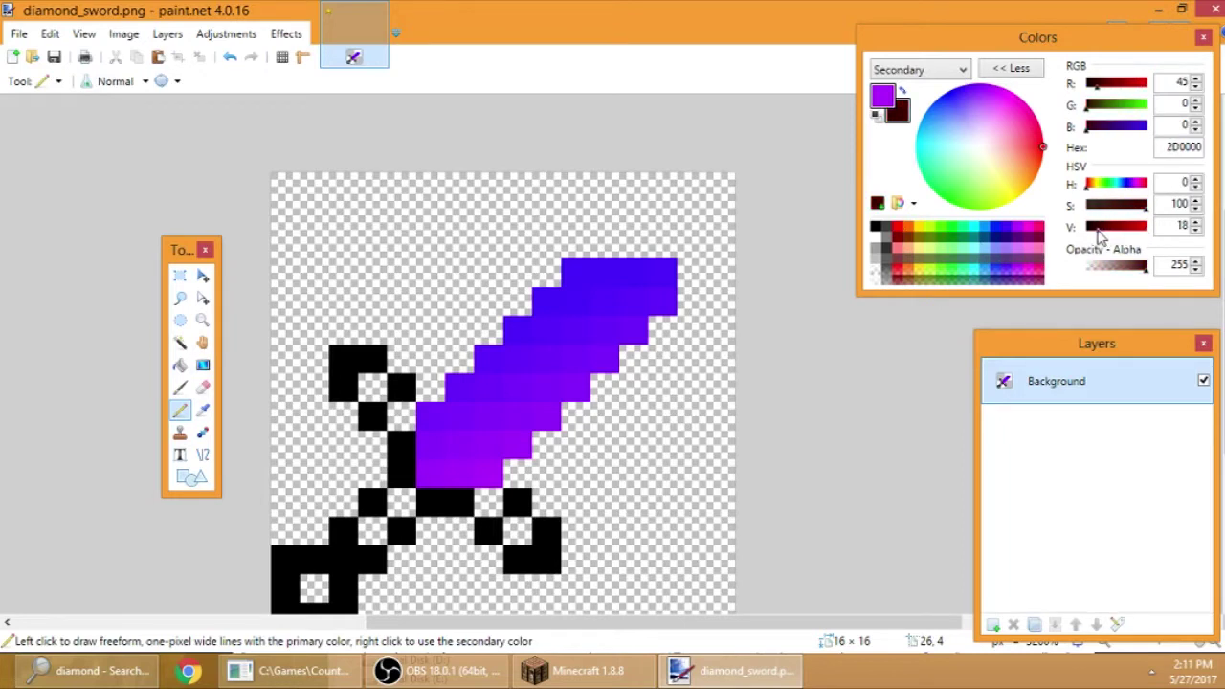
right_click(392, 500)
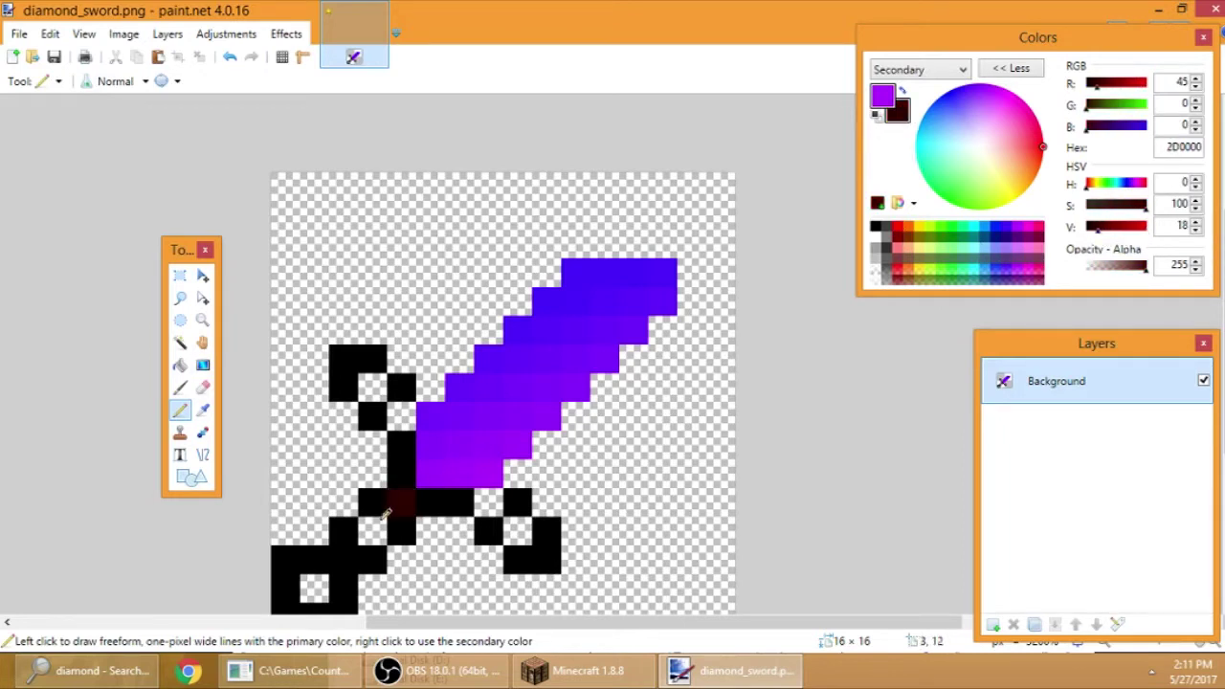
right_click(372, 531)
right_click(322, 578)
right_click(511, 531)
right_click(490, 507)
right_click(396, 415)
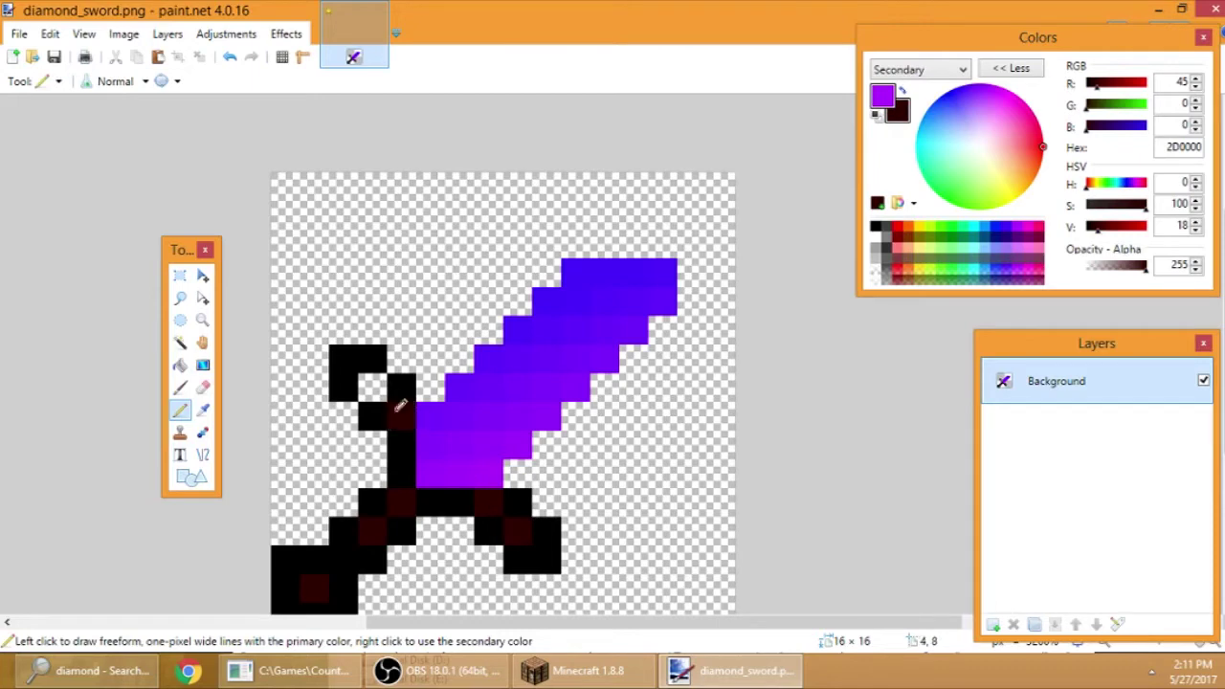
right_click(374, 389)
scroll(475, 450, down, 6)
scroll(490, 479, up, 4)
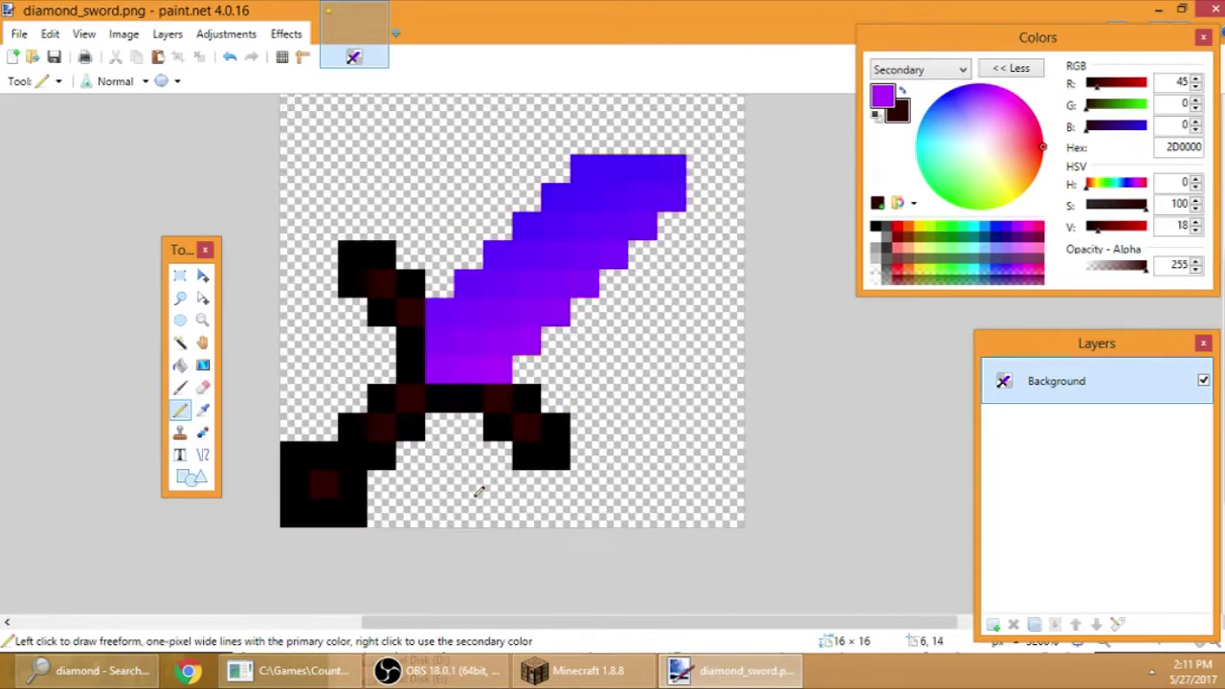
- Select the whole hilt with the Magic Wand, apply a Vignette with radius about 0.50 and density 1.00, and deselect it
click(180, 342)
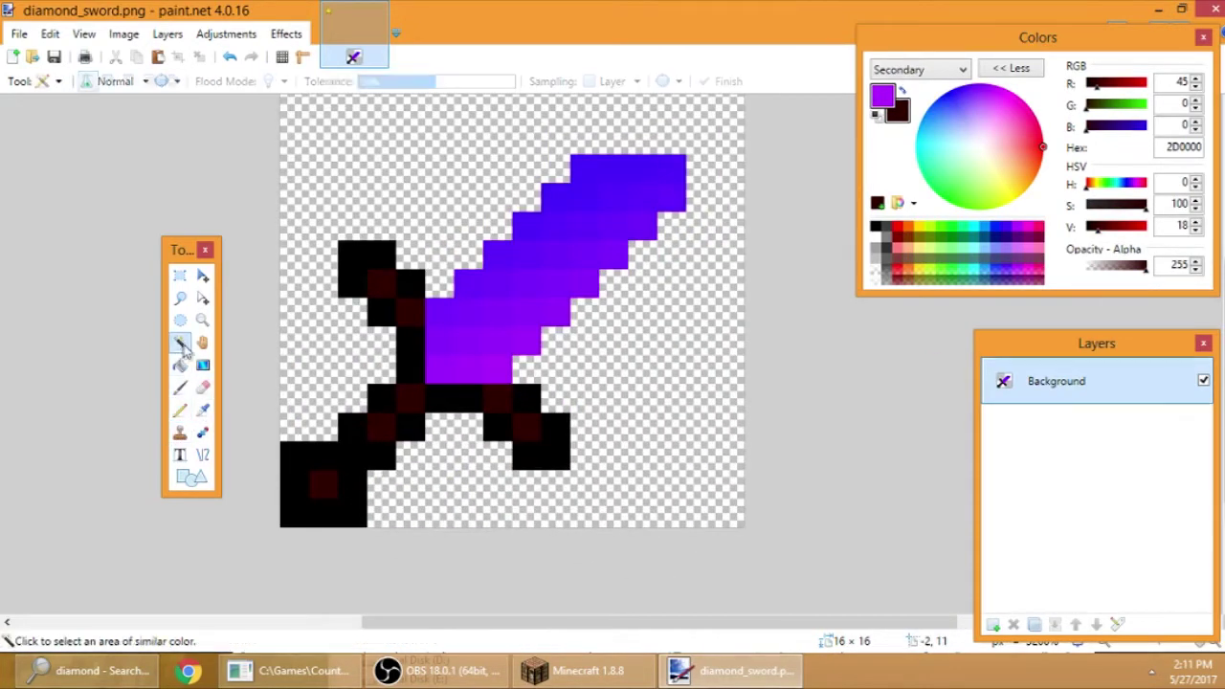
click(306, 458)
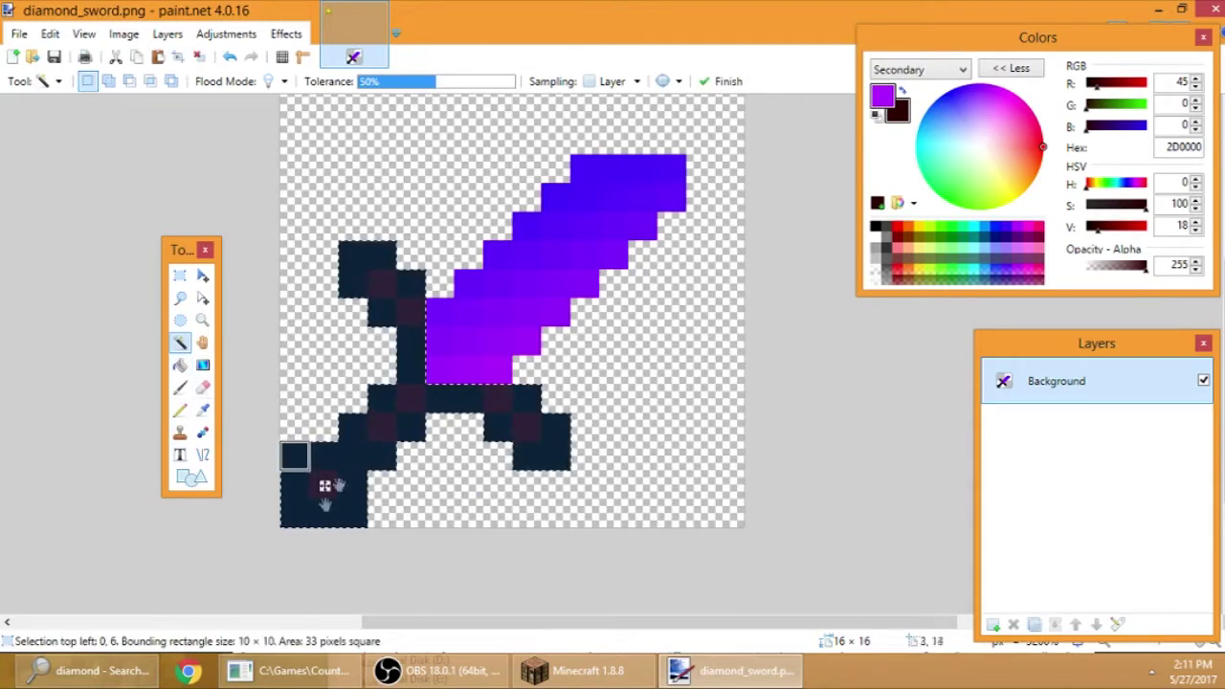
click(287, 34)
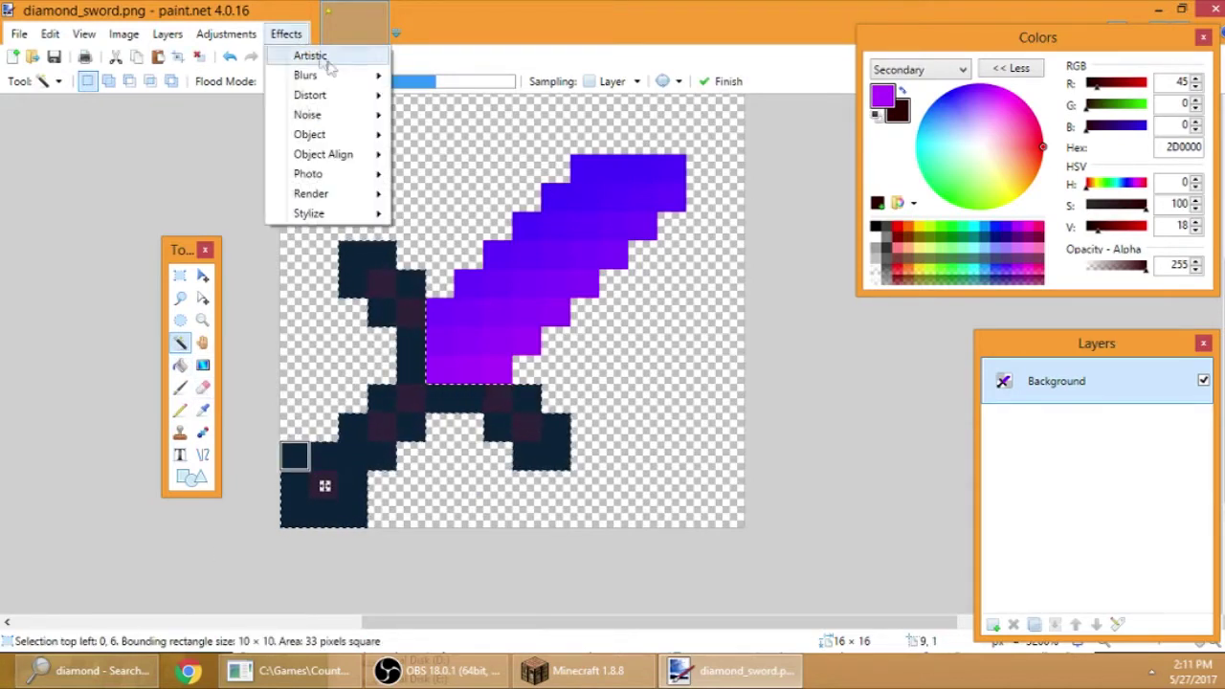
mouse_move(326, 191)
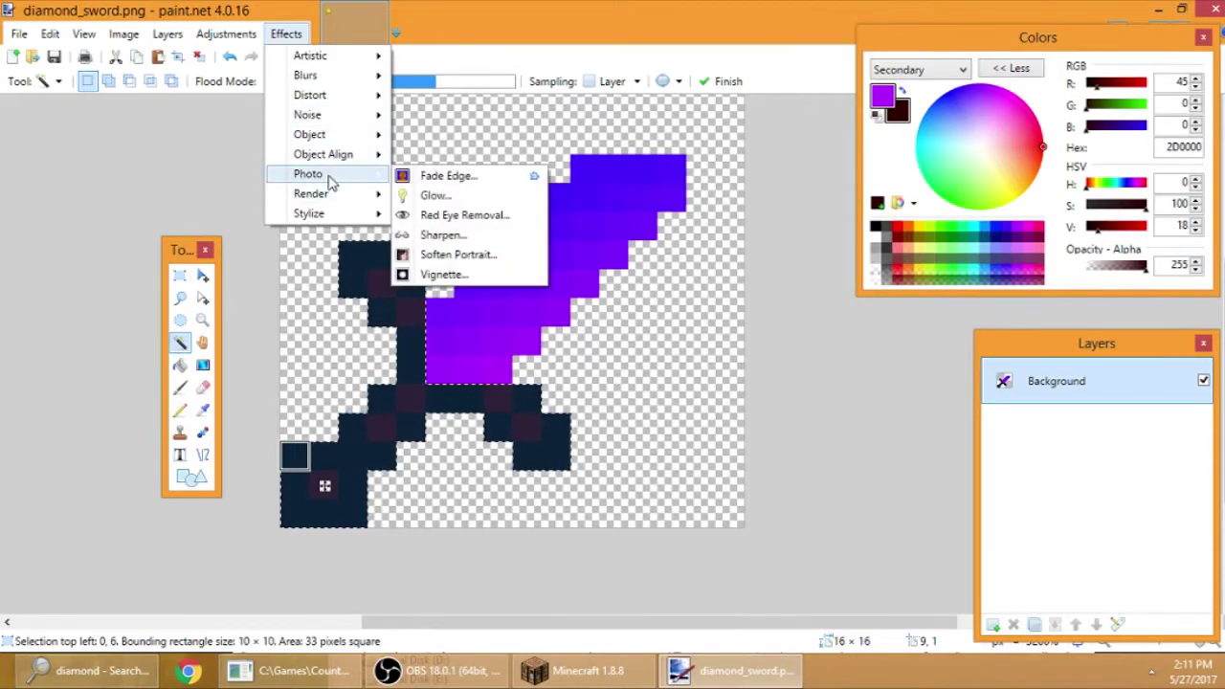
click(439, 277)
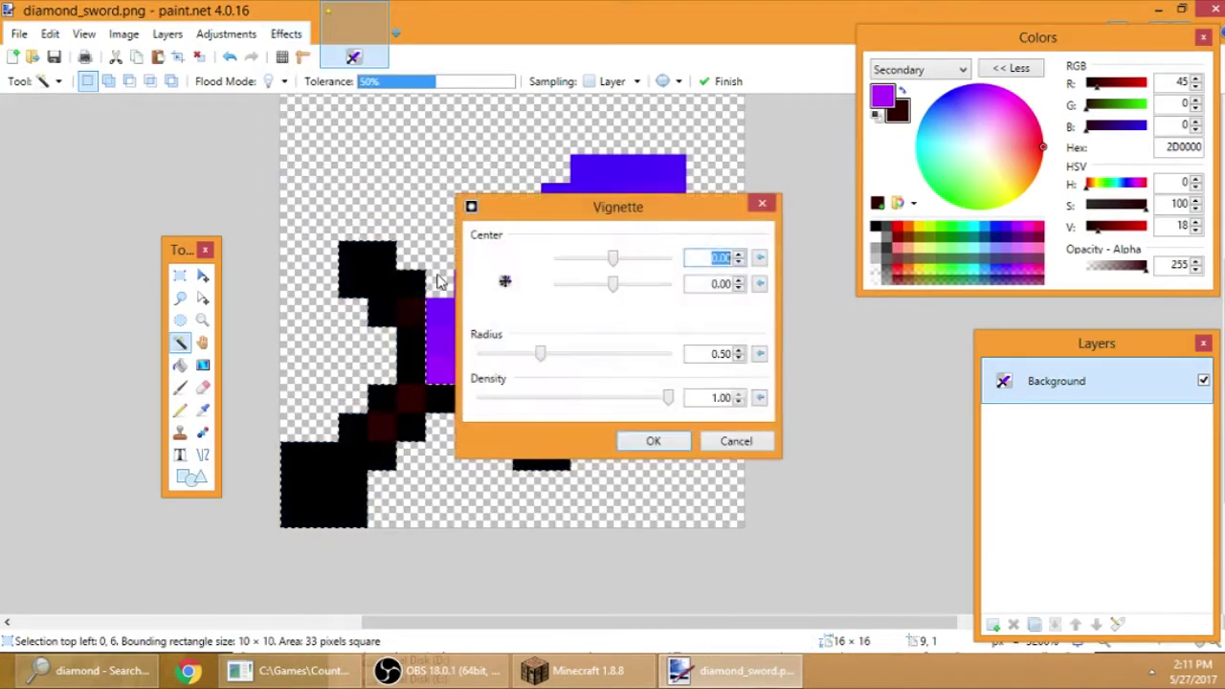
drag(607, 207, 886, 111)
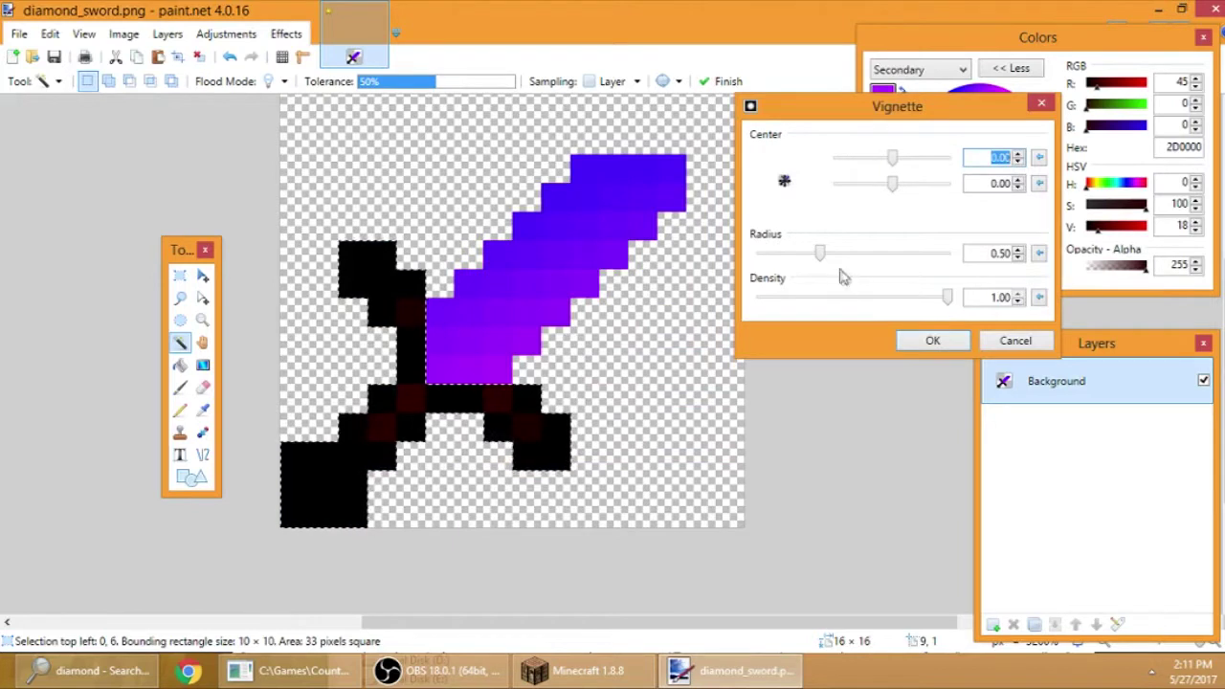
mouse_move(819, 253)
mouse_down()
mouse_move(763, 255)
mouse_move(867, 260)
mouse_move(818, 257)
mouse_up()
click(932, 341)
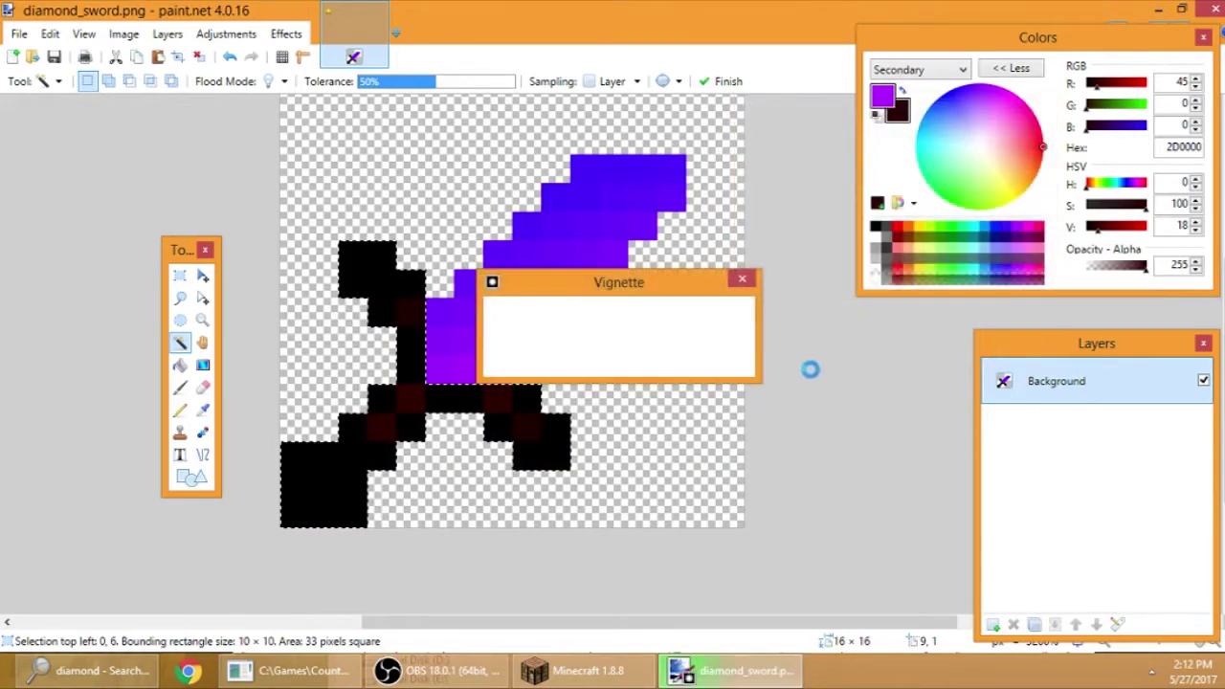
key(ctrl+d)
scroll(793, 424, down, 5)
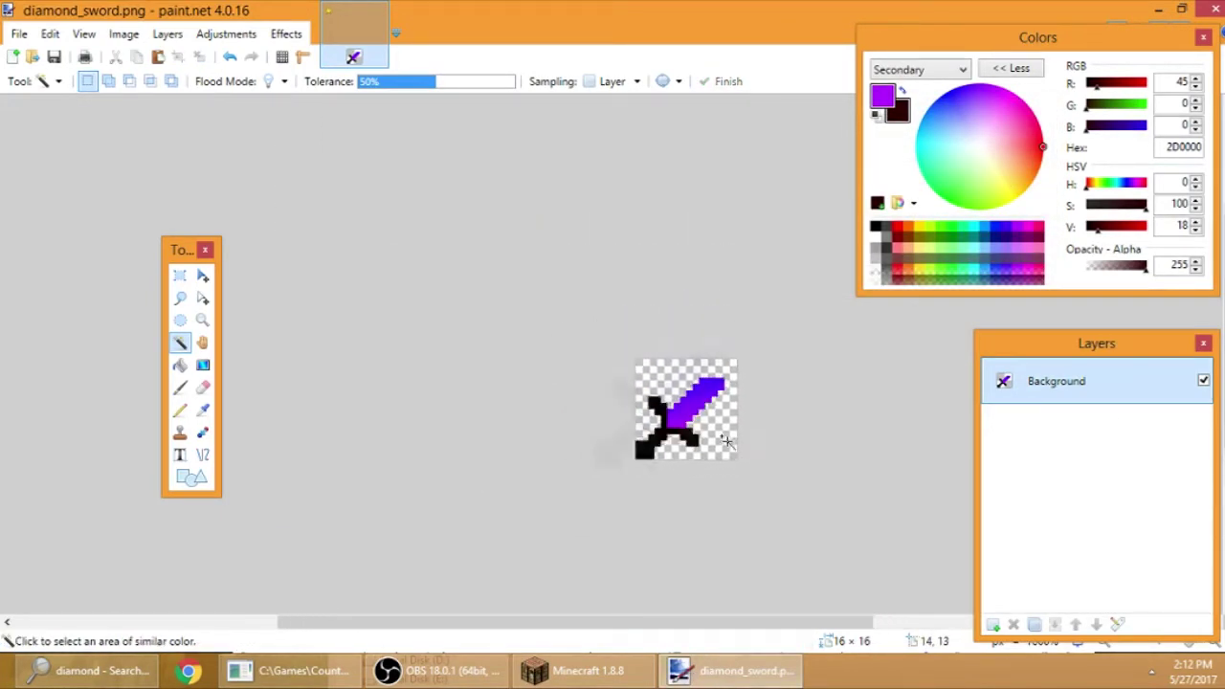
- Save diamond_sword.png with the auto-detect bit depth
scroll(670, 478, up, 4)
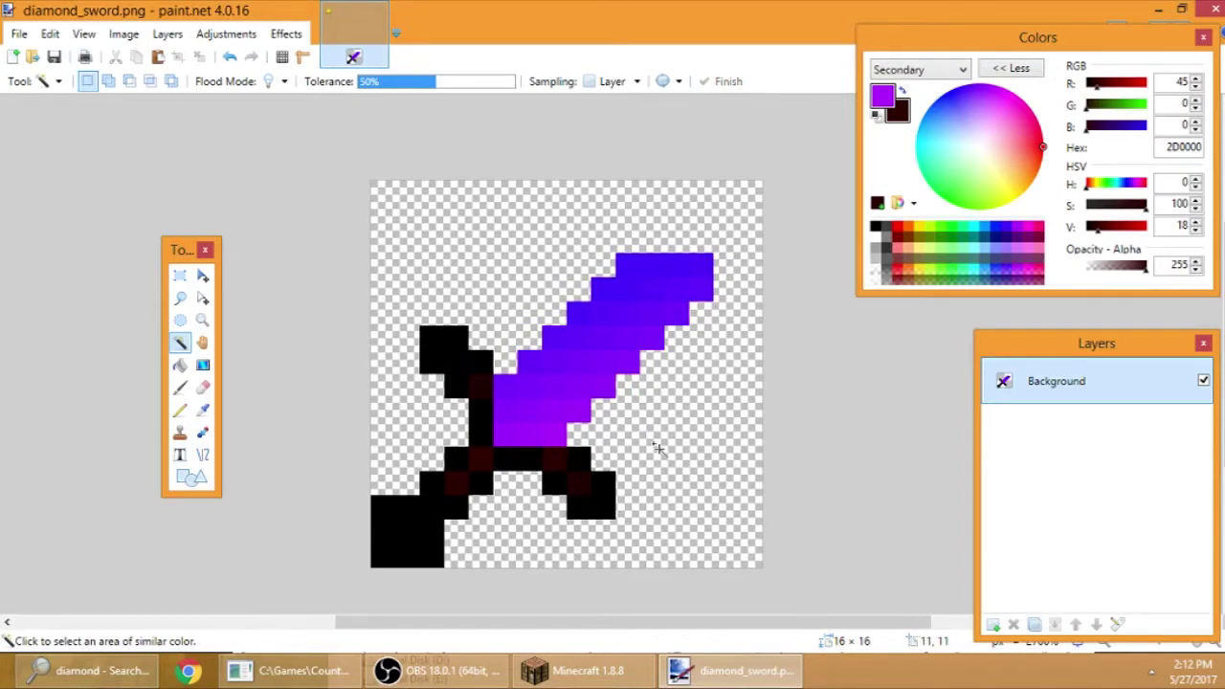
key(ctrl+s)
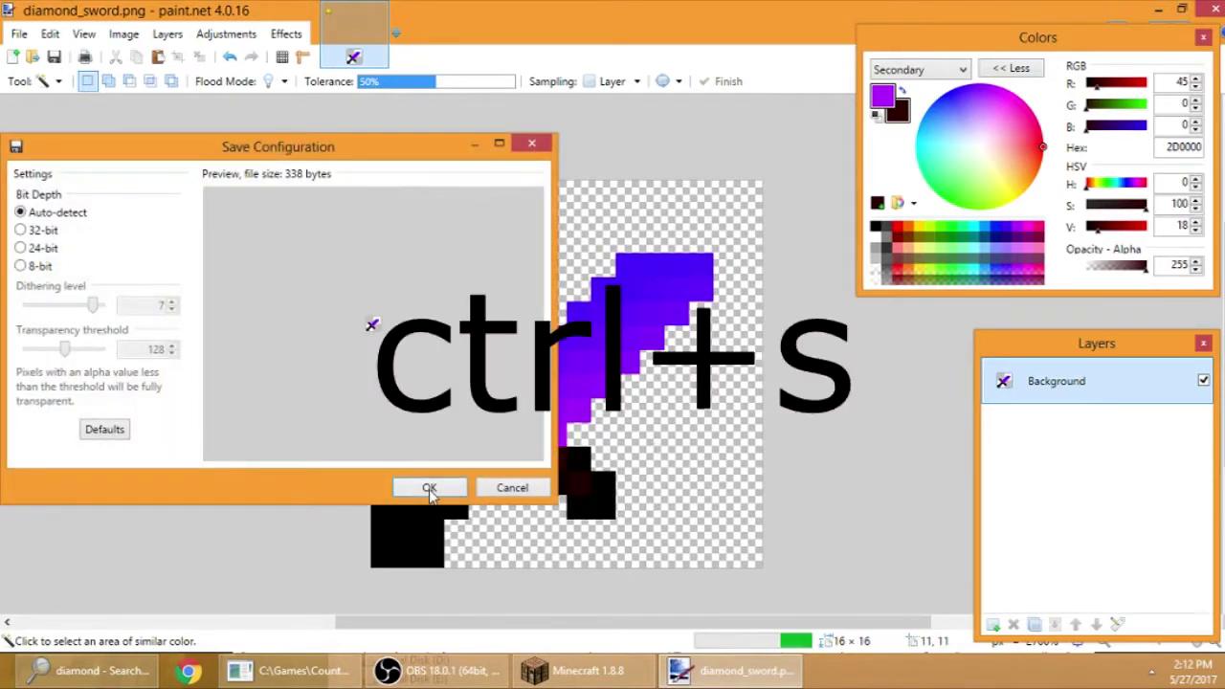
click(430, 487)
- Switch to Minecraft and reload the Waffle Pack by removing it from the selected resource packs and adding it back
click(574, 669)
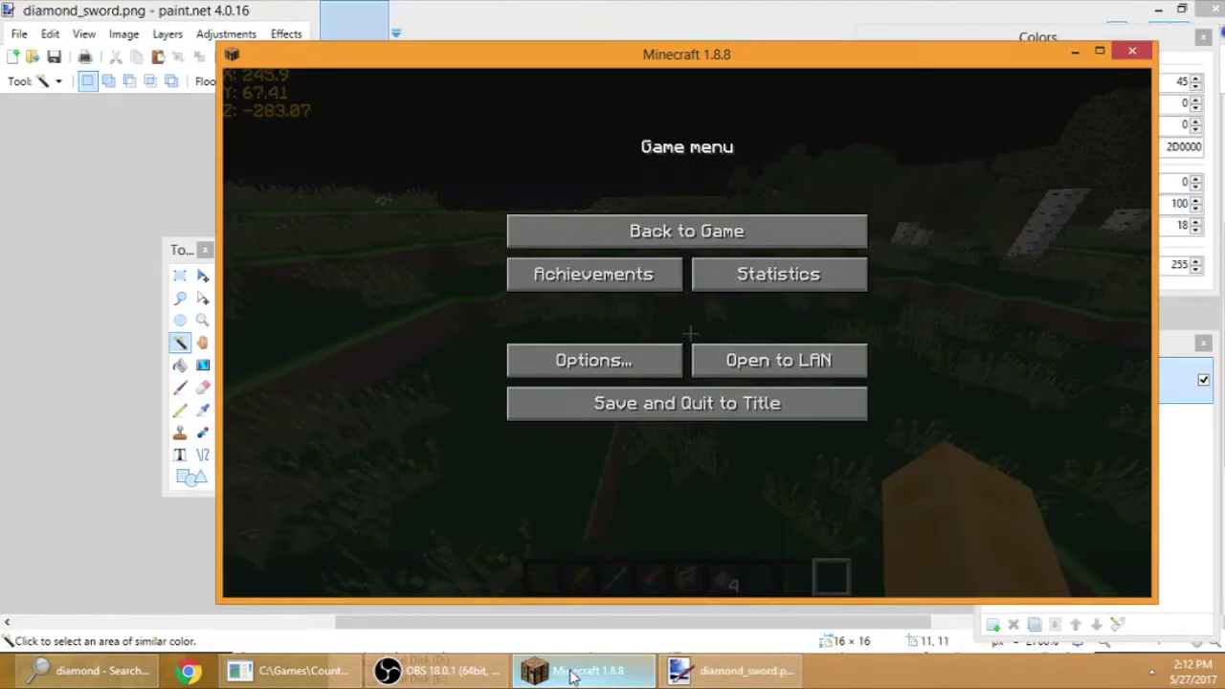
click(583, 375)
click(517, 421)
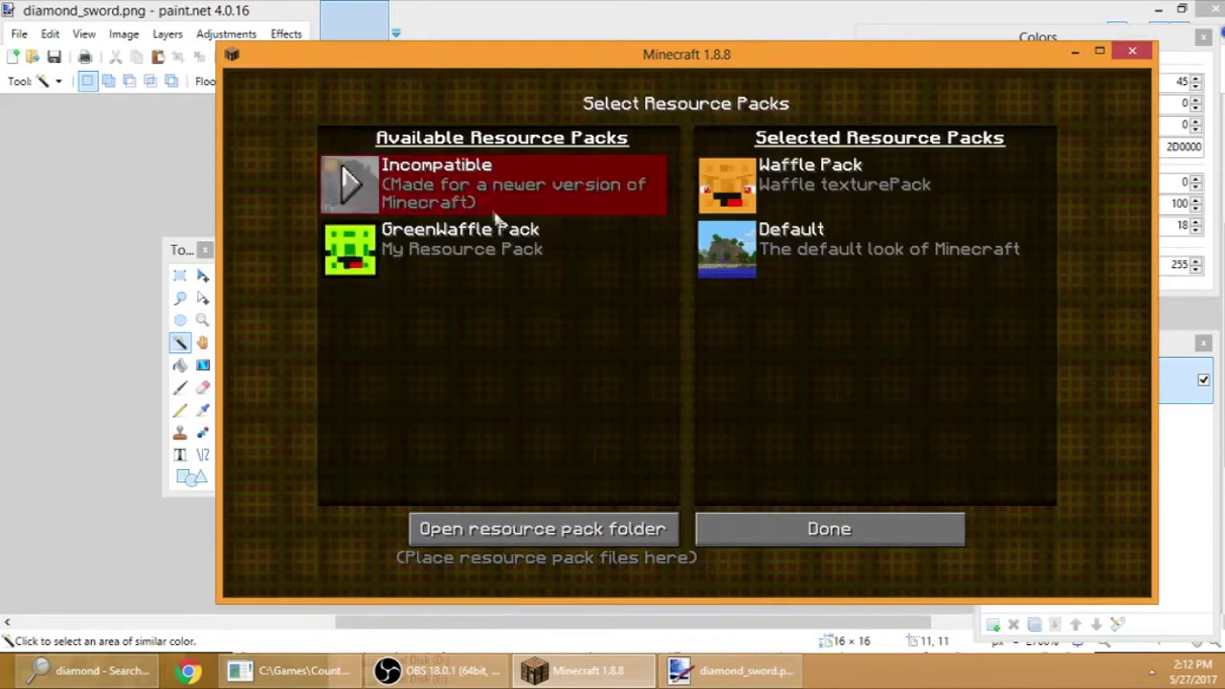
click(725, 189)
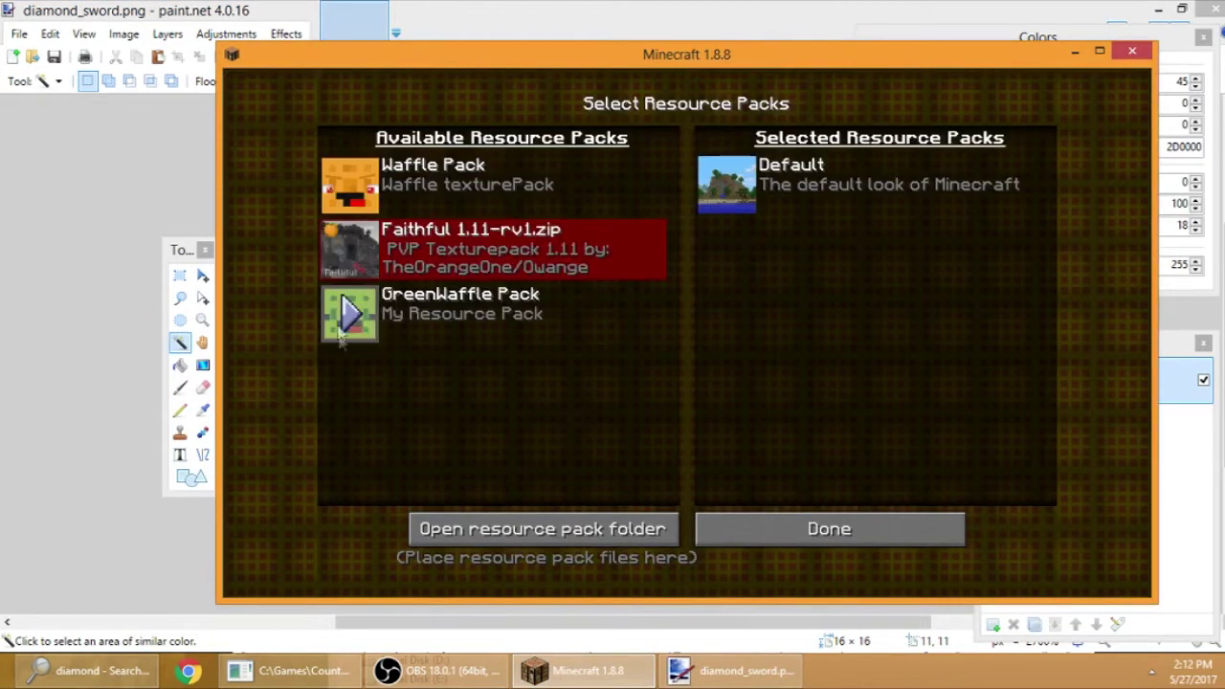
click(342, 189)
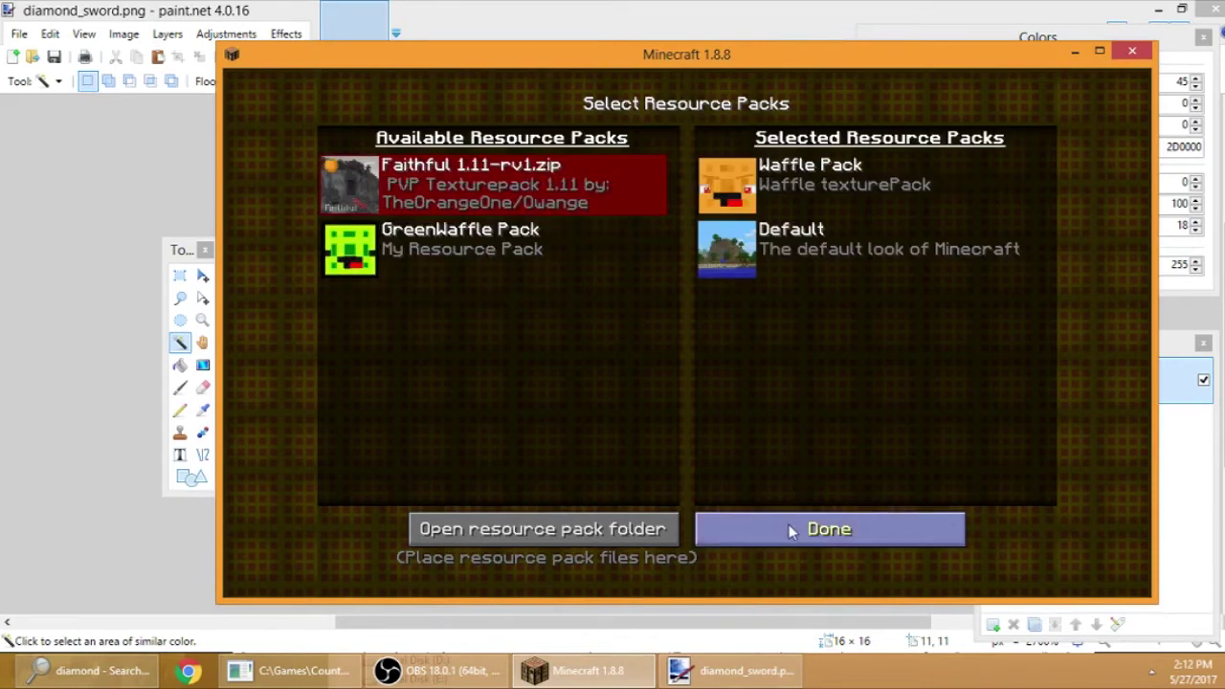
click(791, 529)
click(533, 484)
- Examine the retextured diamond sword in the game, both held in third-person view and dropped on the ground
key(4)
key(w)
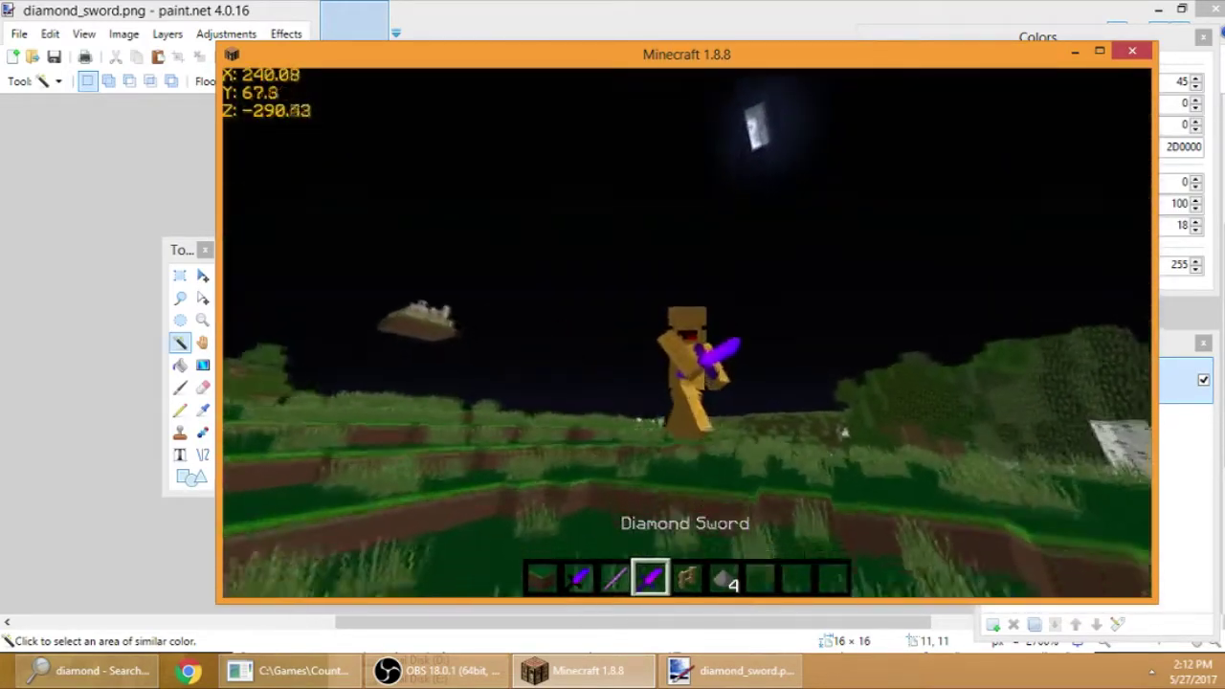
key(F5)
key(q)
key(w)
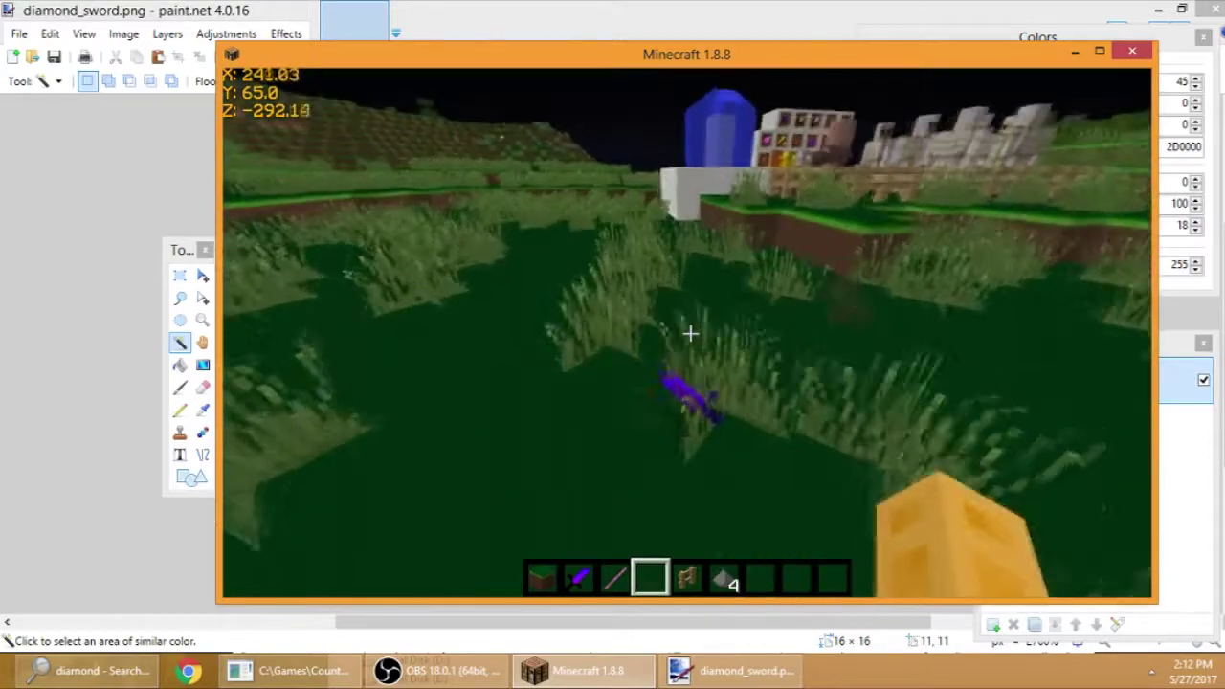
key(w)
key(w)
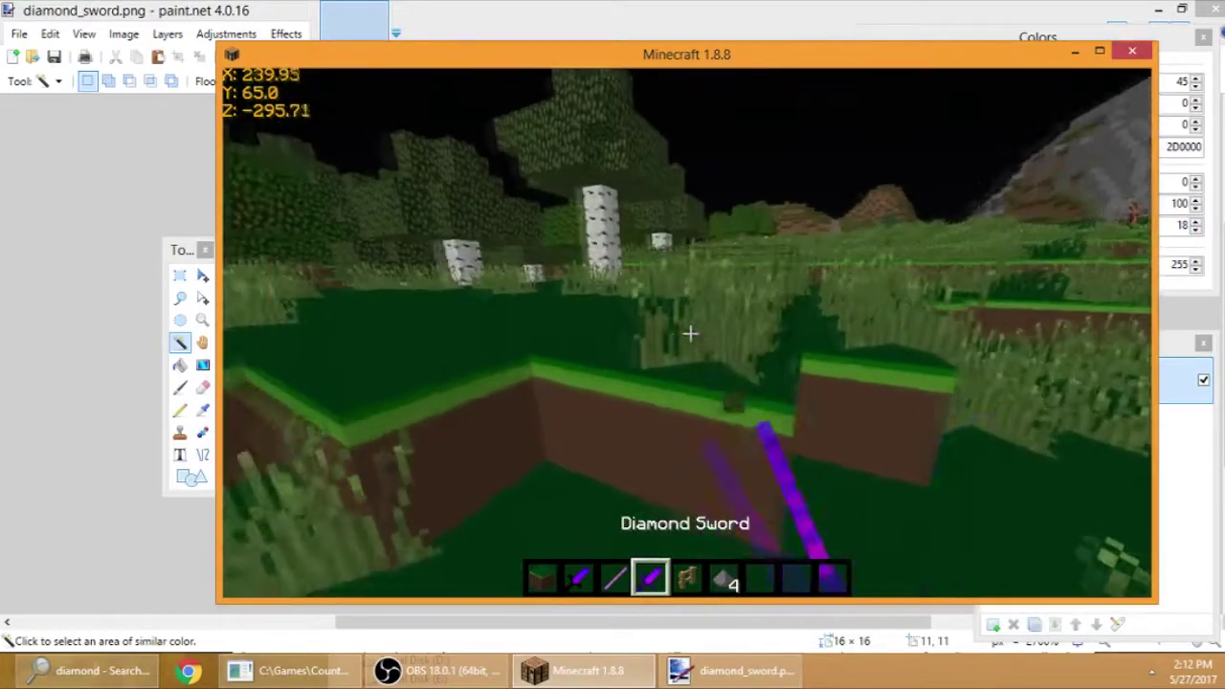
key(q)
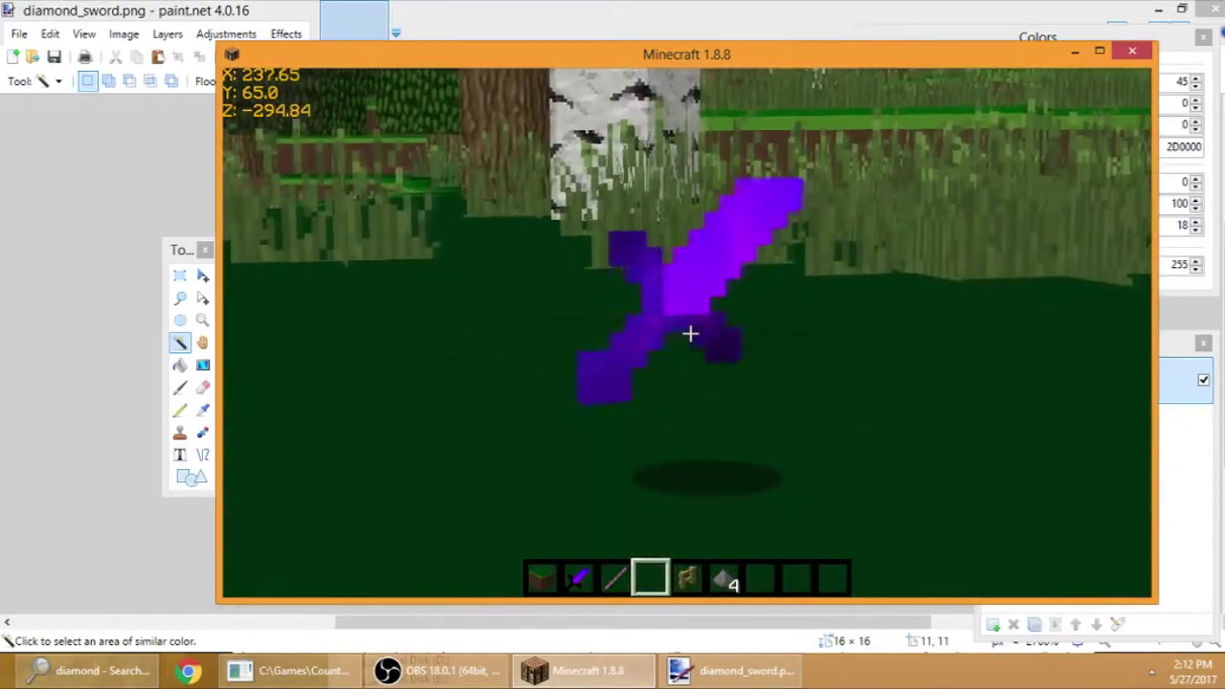
key(w)
key(w)
key(1)
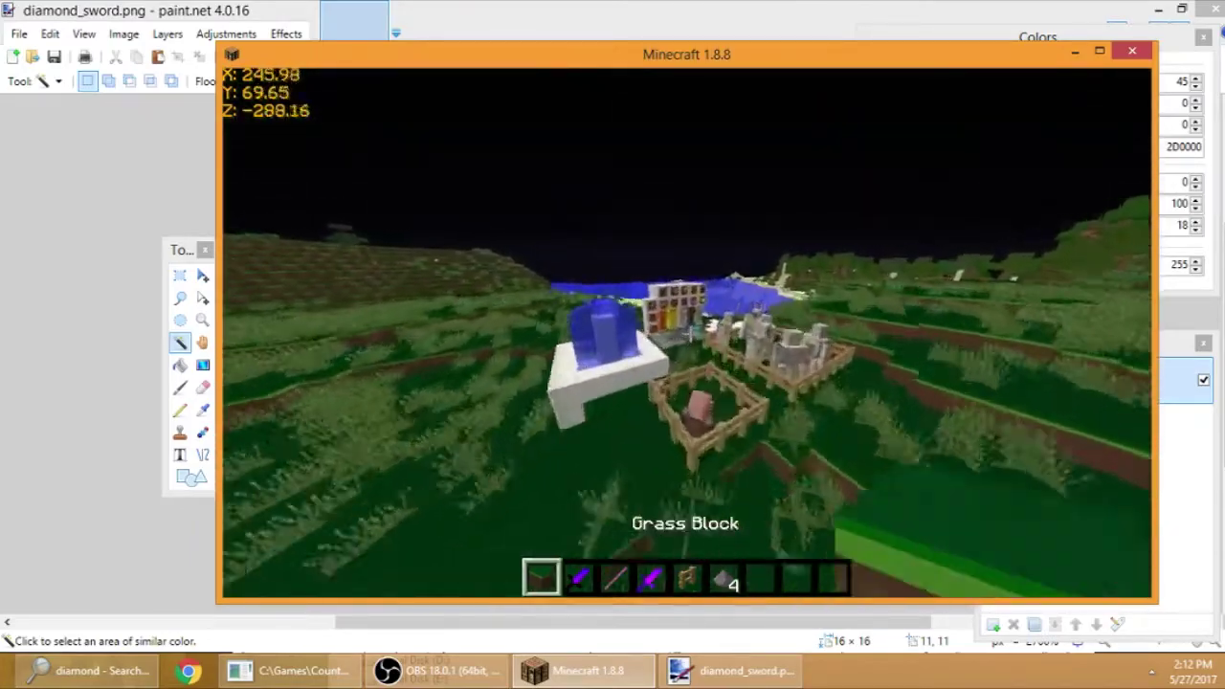
- Fly down past the fountain and the villager pen to inspect the pack's ore, item and armor display
key(5)
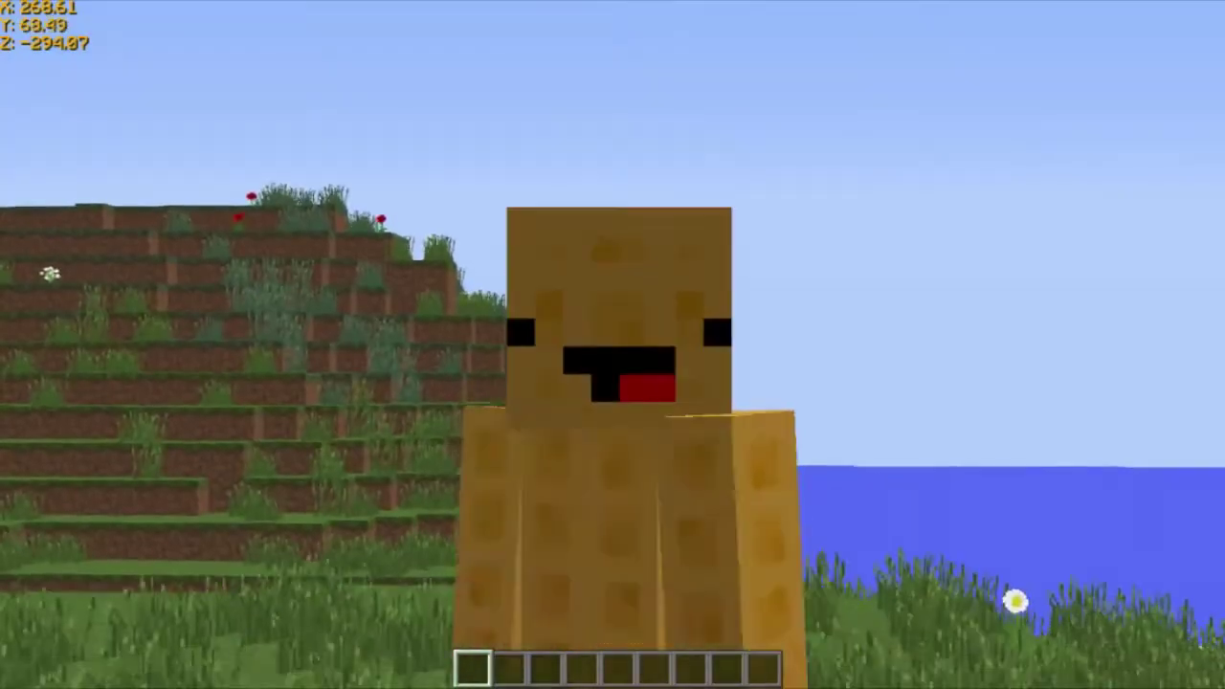
key(space)
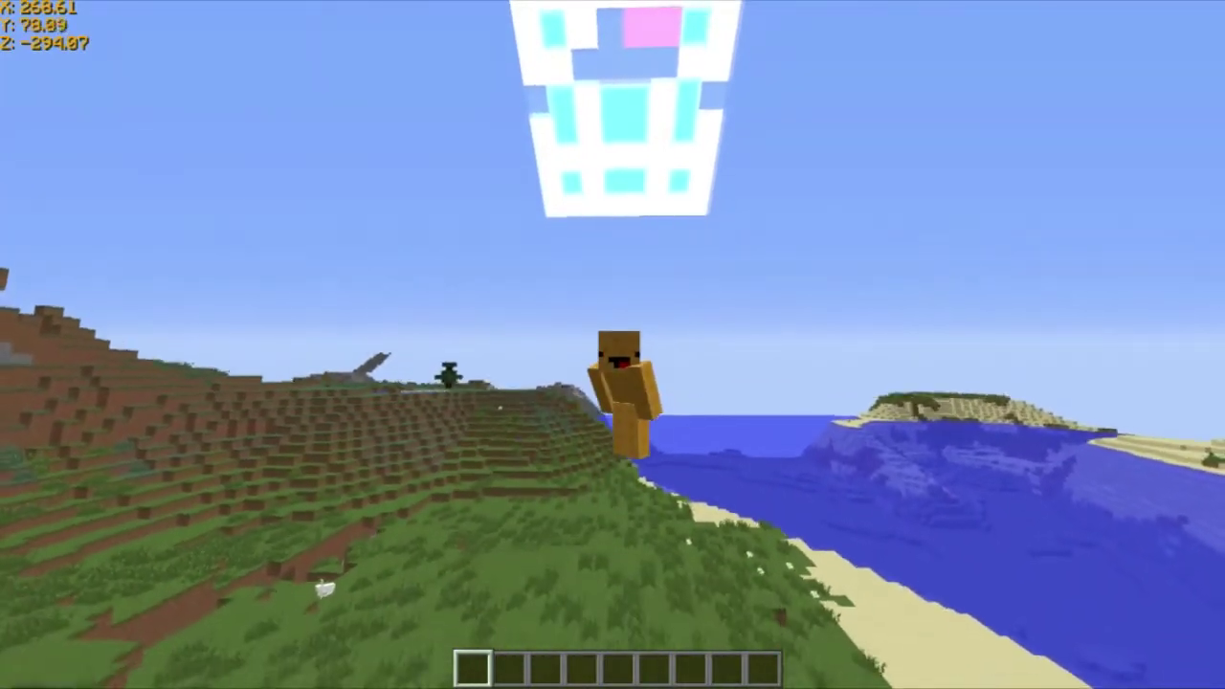
click(612, 344)
key(F5)
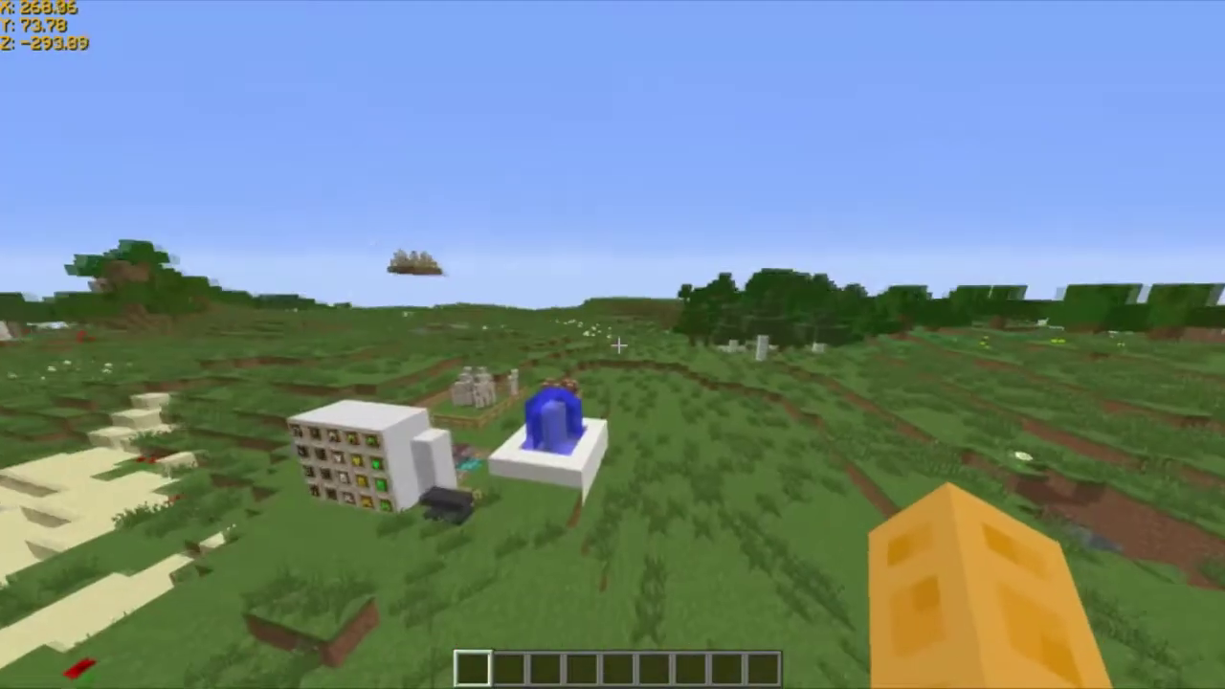
key(space)
key(space)
key(w)
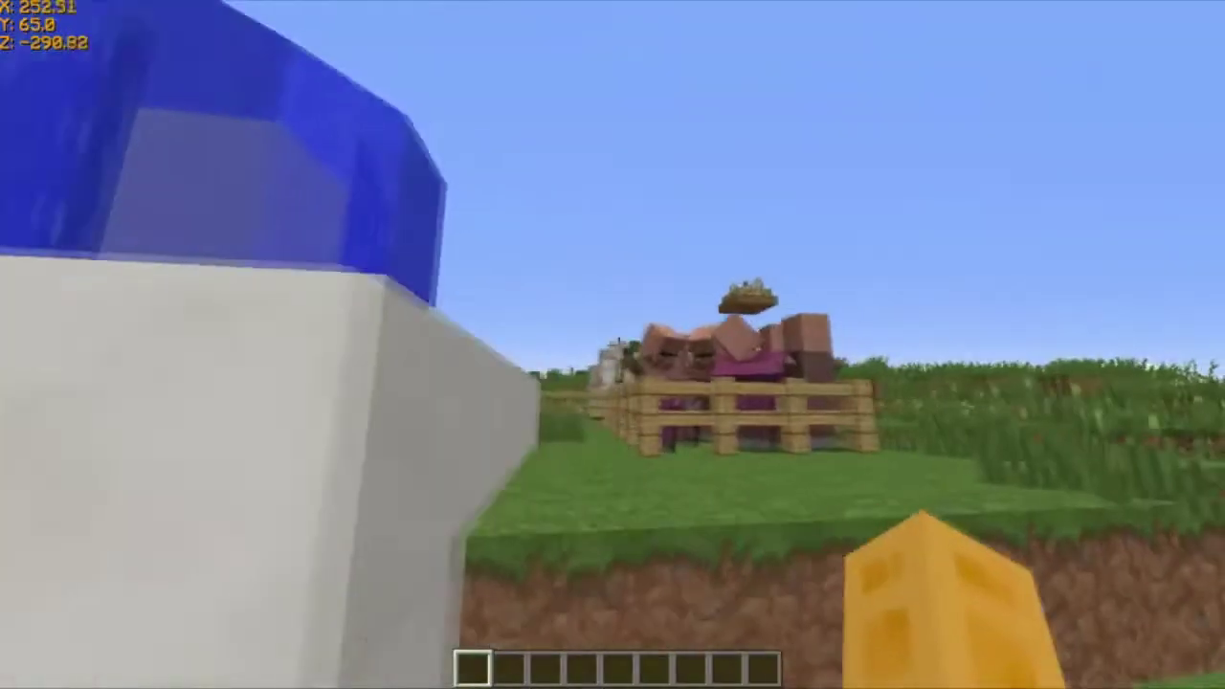
key(space)
key(space)
key(w)
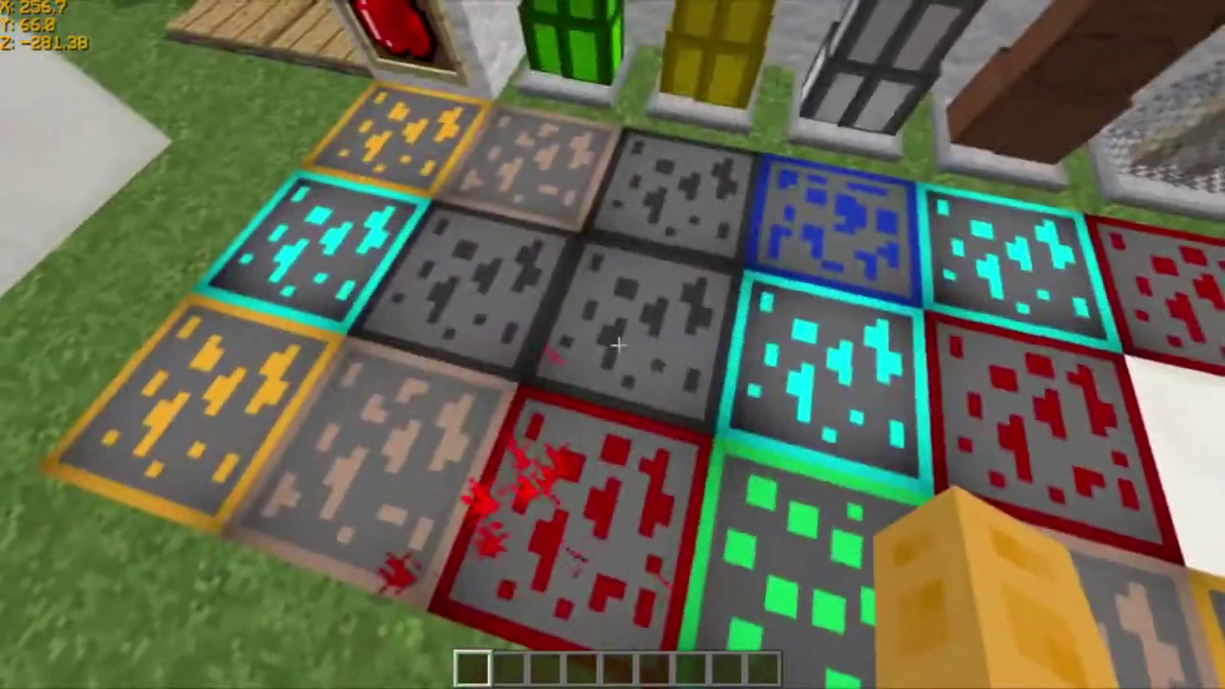
- Place a gold ore block on the ore display to view its texture, and break it again
key(s)
key(w)
middle_click(618, 345)
right_click(618, 345)
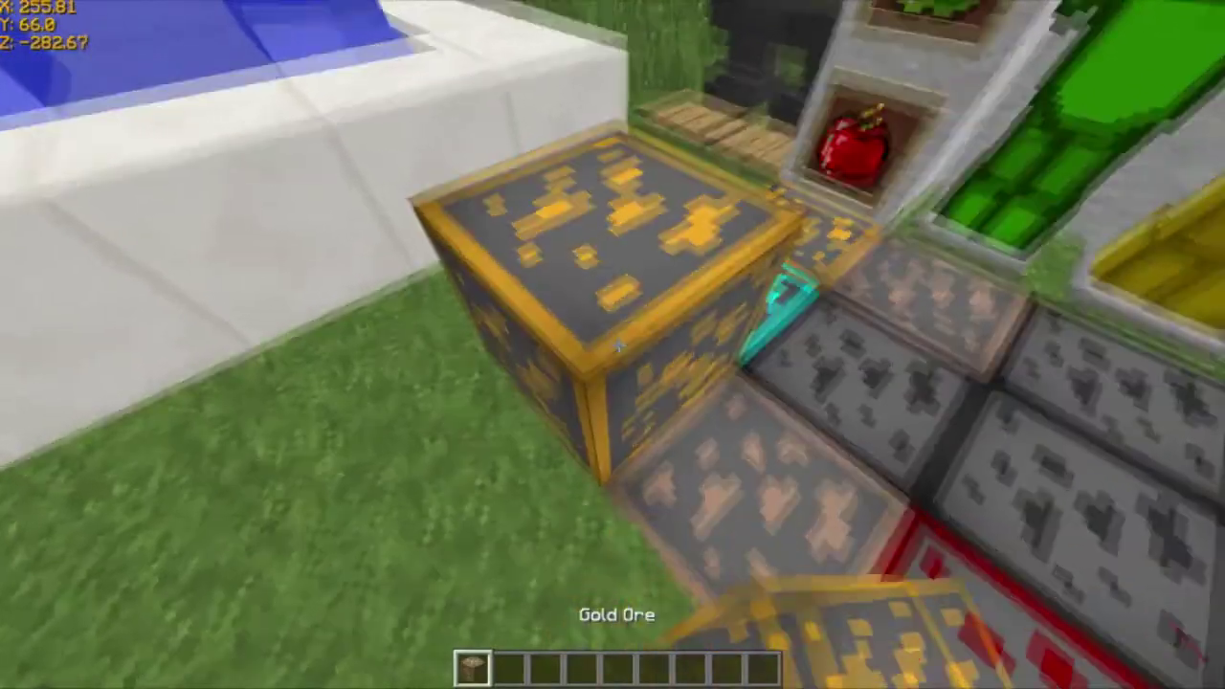
key(s)
key(w)
click(618, 345)
scroll(618, 344, down, 2)
middle_click(612, 345)
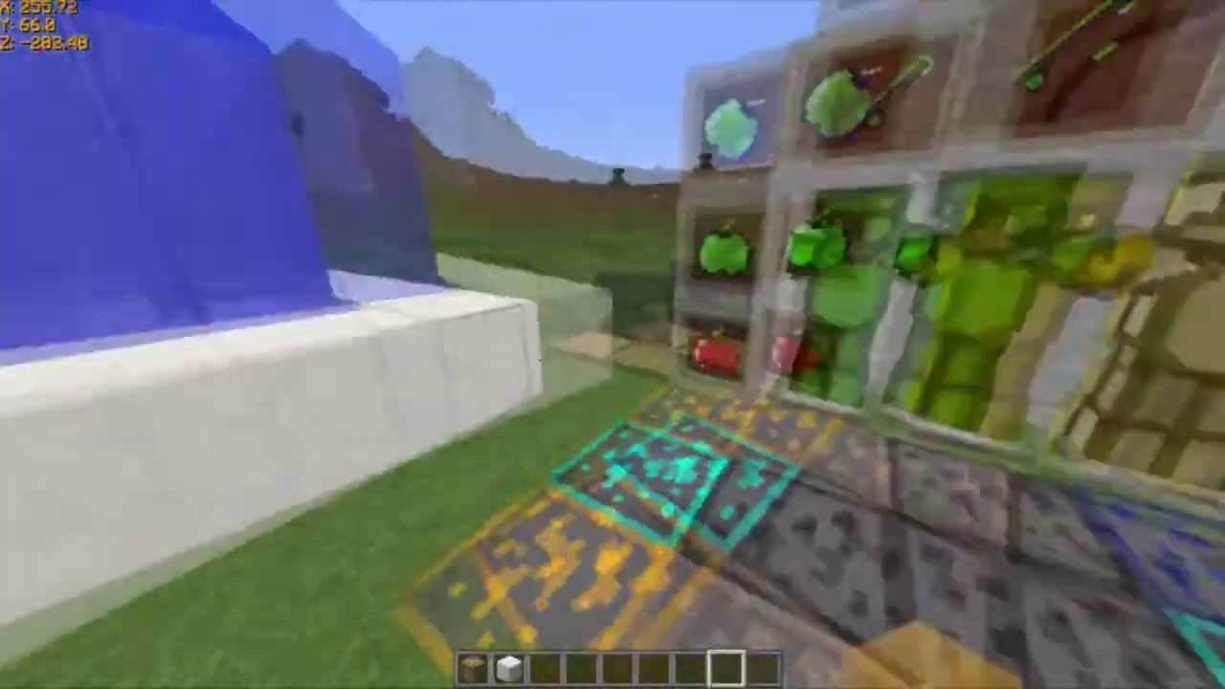
- Check the pack's item textures in the Combat category of the creative inventory
key(e)
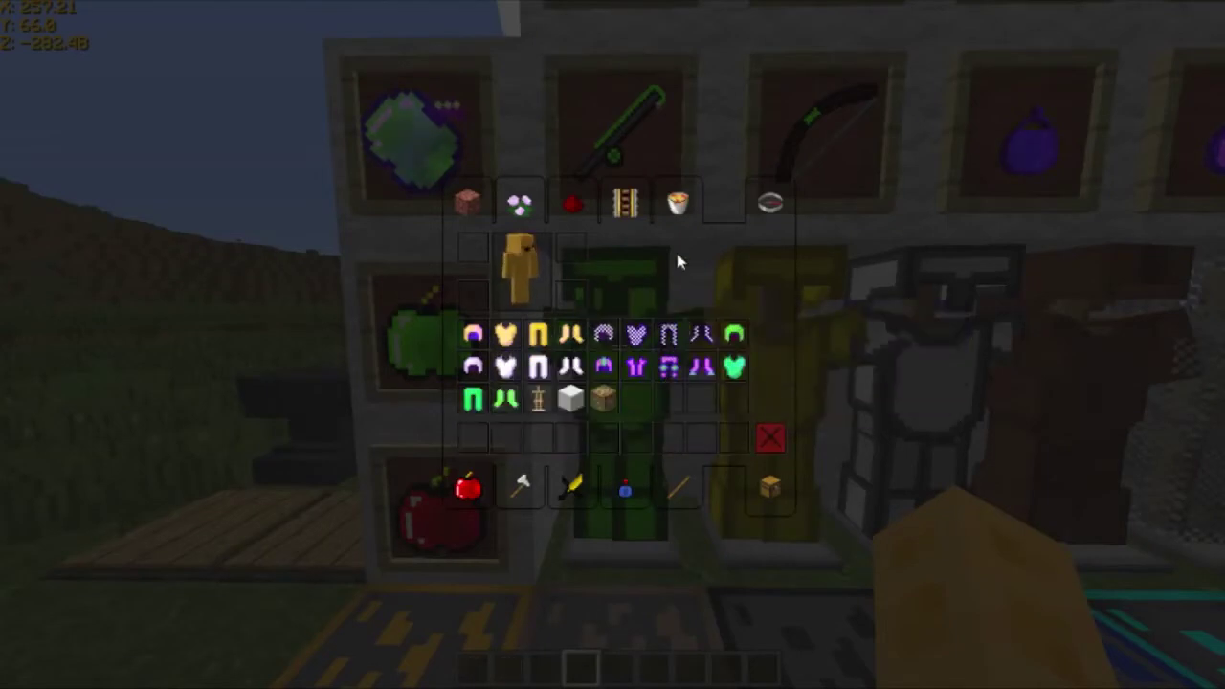
click(677, 201)
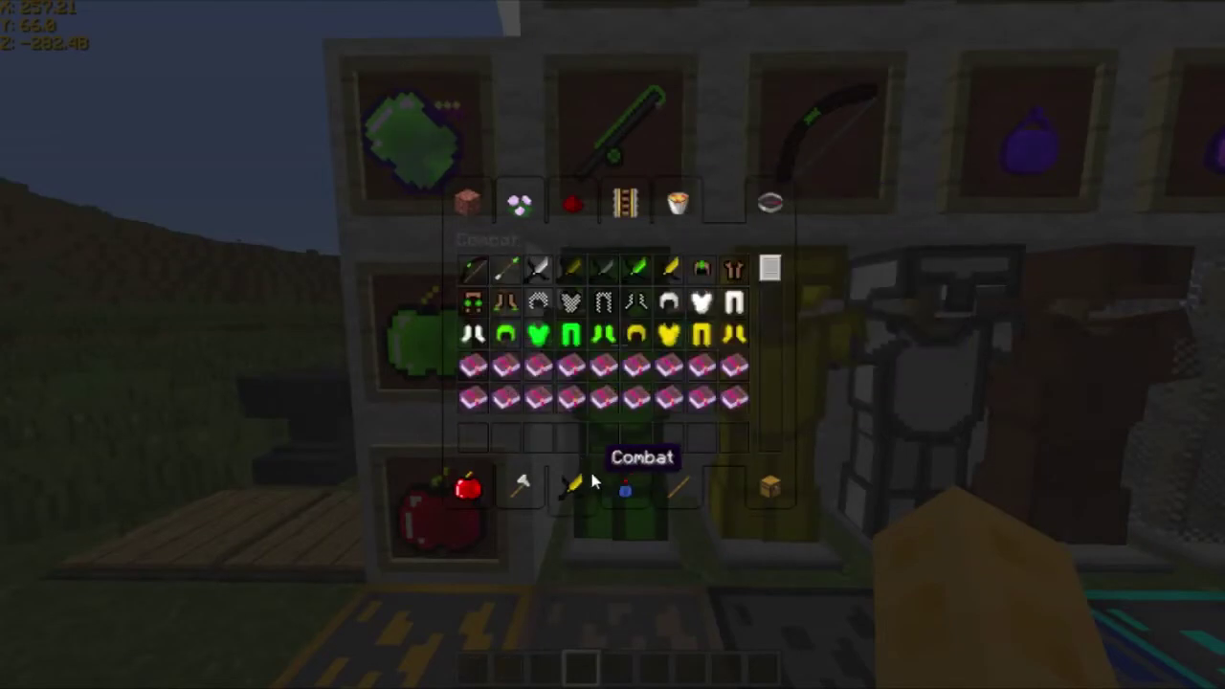
key(e)
- Take the green diamond chestplate, helmet, leggings and boots off the armor stand beside the gold armor
right_click(618, 345)
scroll(619, 346, down, 1)
right_click(618, 346)
scroll(618, 345, down, 1)
right_click(618, 345)
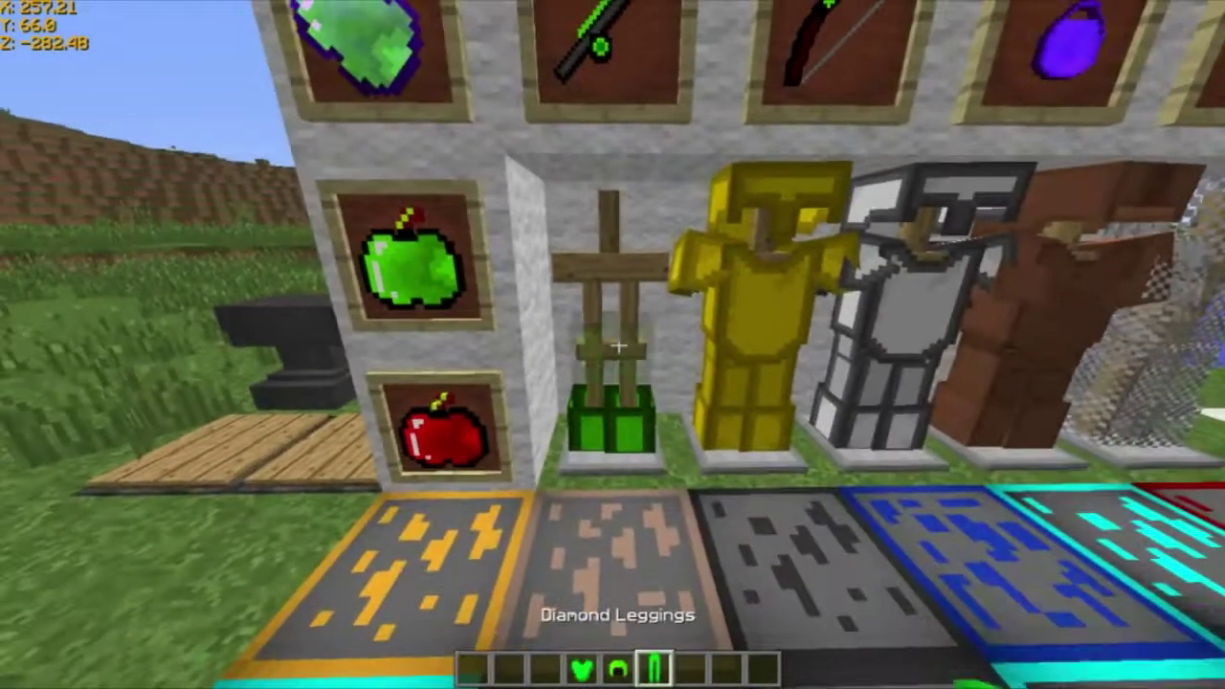
scroll(619, 346, down, 1)
right_click(618, 346)
- Put on the diamond armor pieces and show the character in front-facing third-person view
key(w)
right_click(618, 346)
scroll(618, 345, up, 1)
right_click(619, 345)
key(F5)
key(F5)
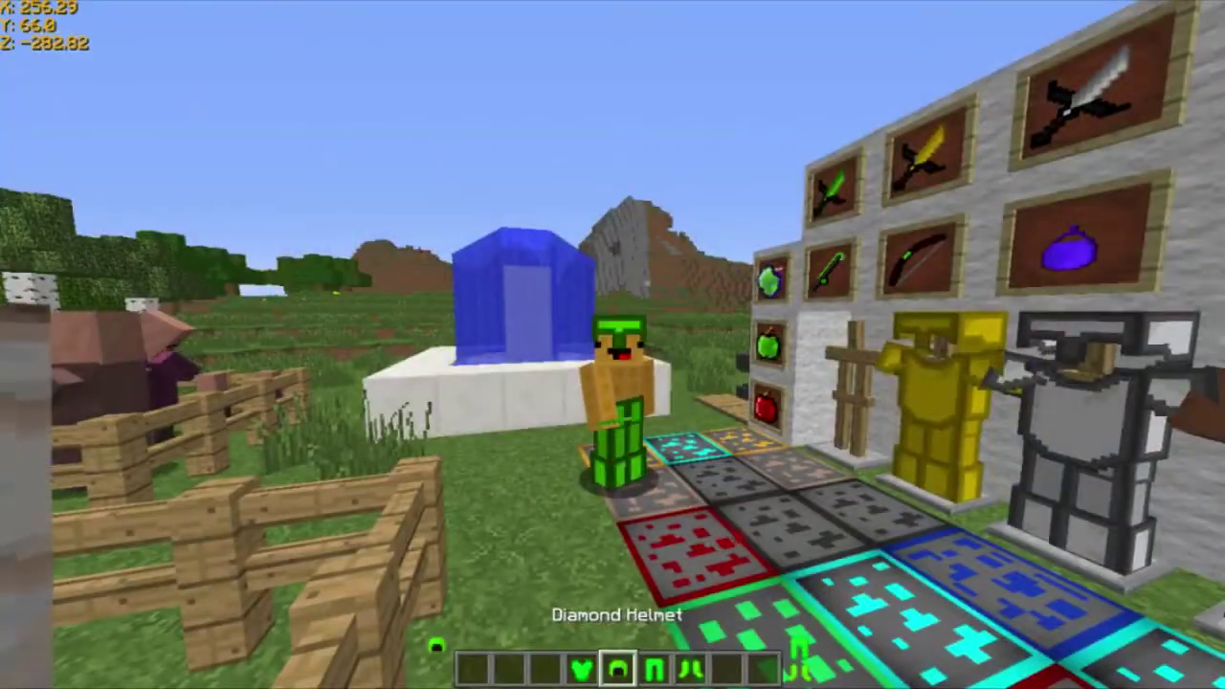
key(9)
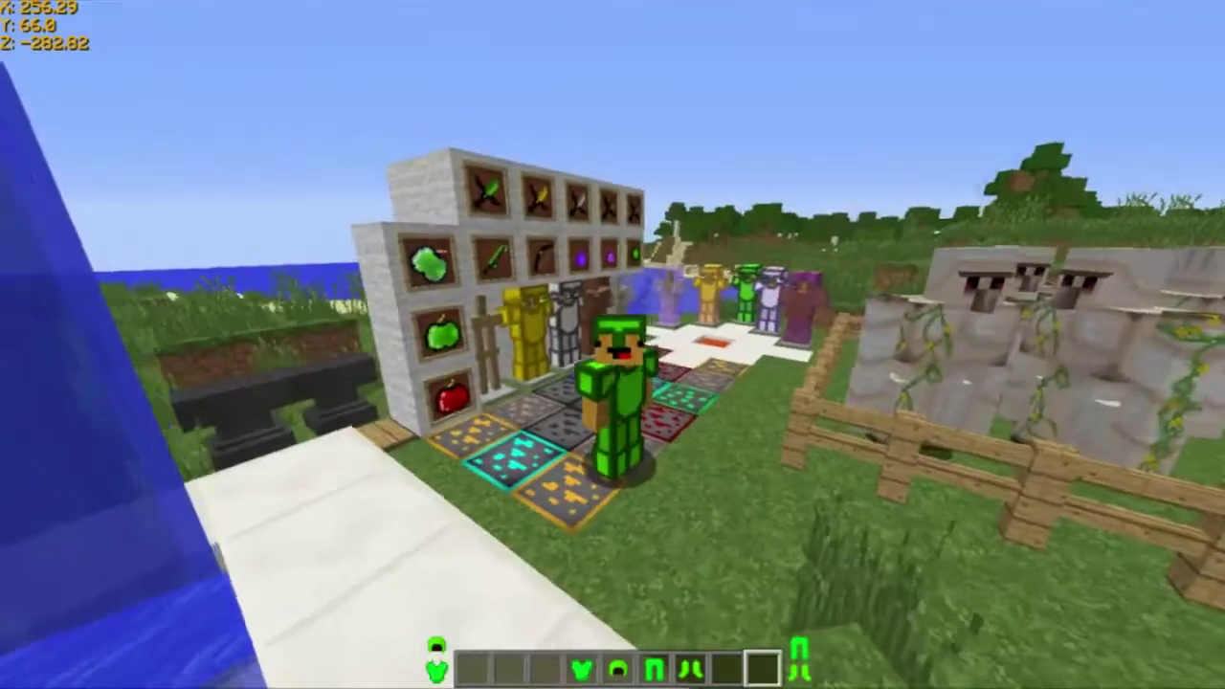
- Return to first-person view and drop the spare diamond armor pieces onto the grass near the anvils
key(c)
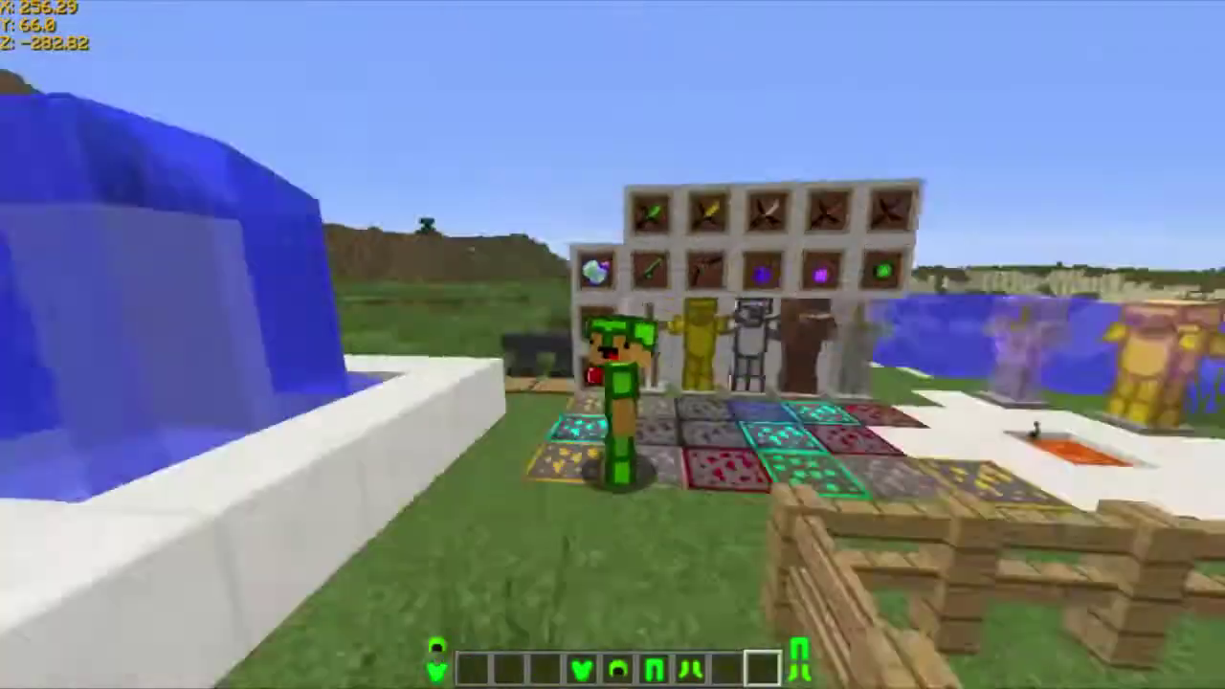
key(F5)
scroll(612, 344, up, 1)
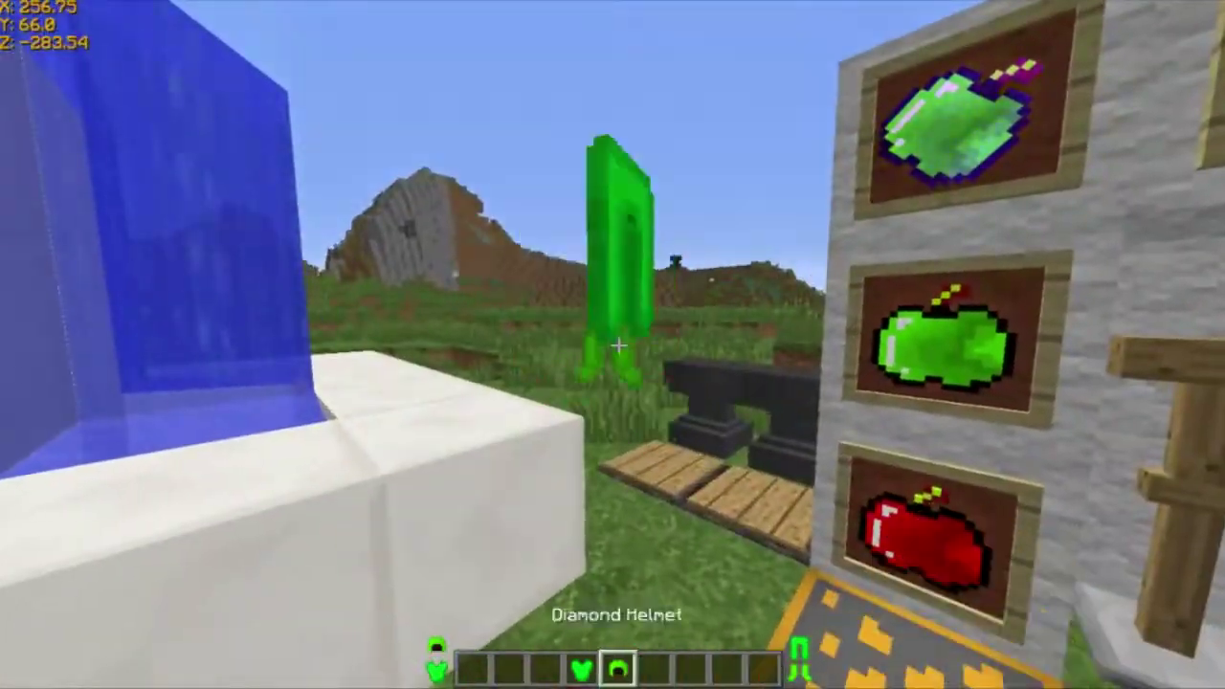
key(d)
key(w)
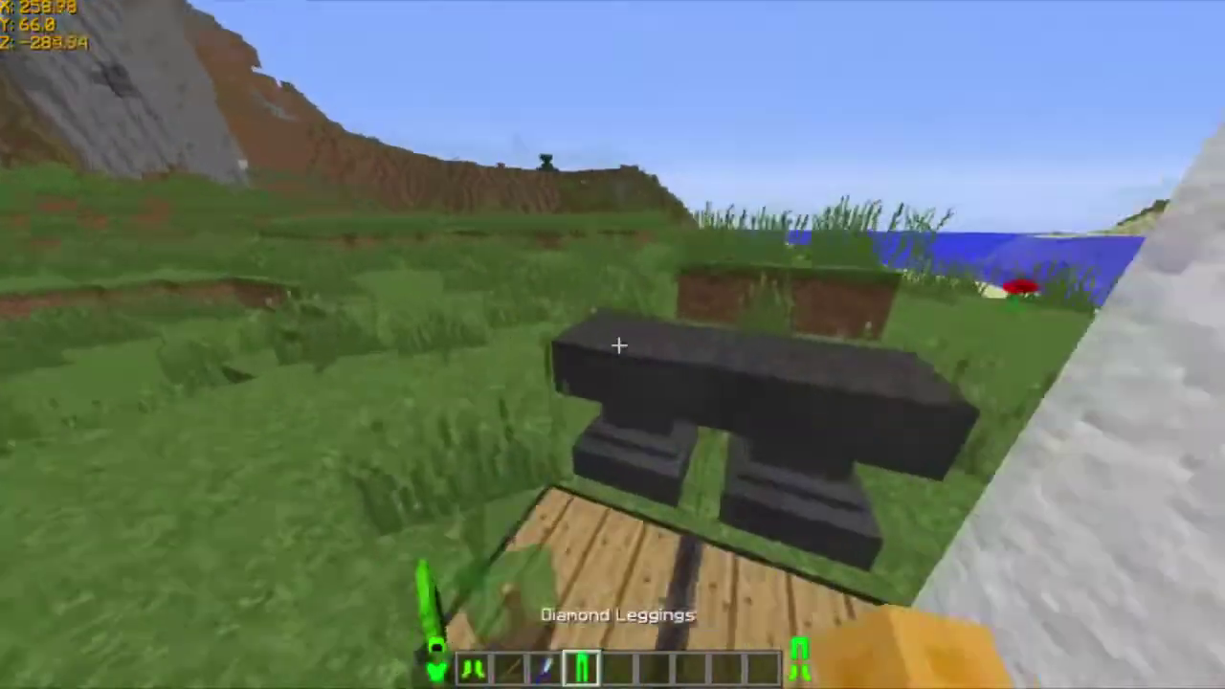
key(q)
scroll(612, 345, down, 1)
key(q)
scroll(618, 345, down, 4)
key(w)
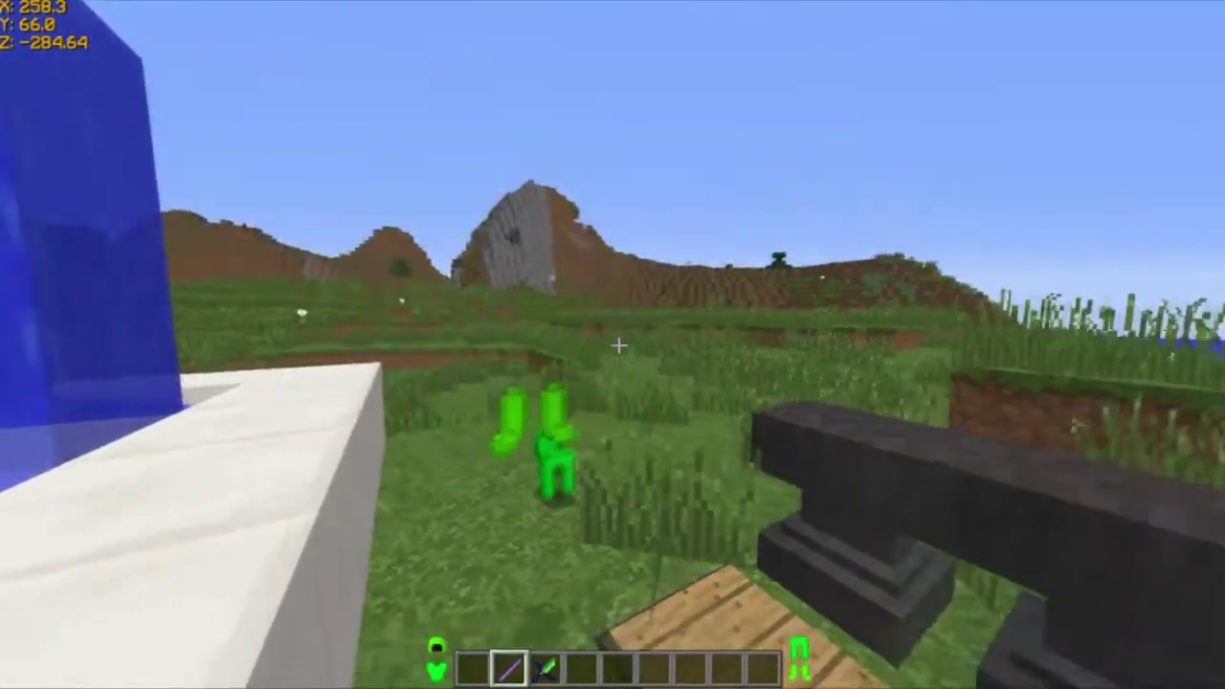
- Get an armor stand item and take the golden helmet, chestplate, leggings and boots off the stand on the display wall
key(s)
middle_click(618, 345)
scroll(613, 344, down, 2)
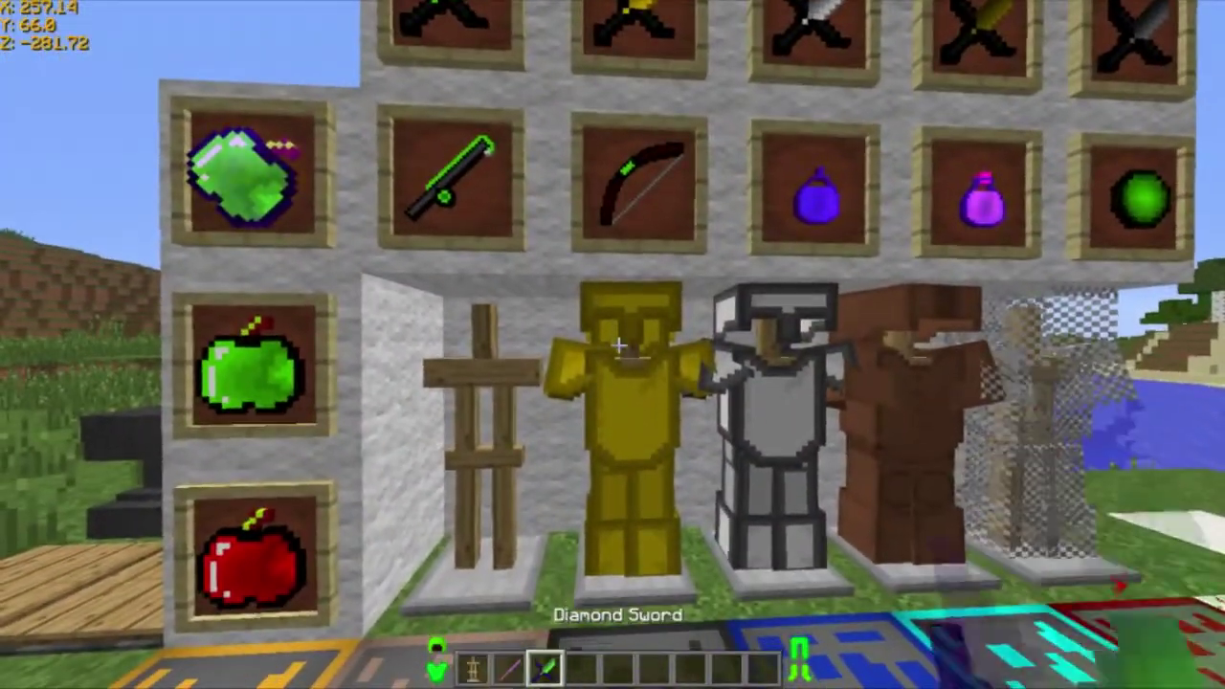
right_click(618, 344)
scroll(618, 345, up, 1)
right_click(618, 345)
scroll(618, 344, down, 2)
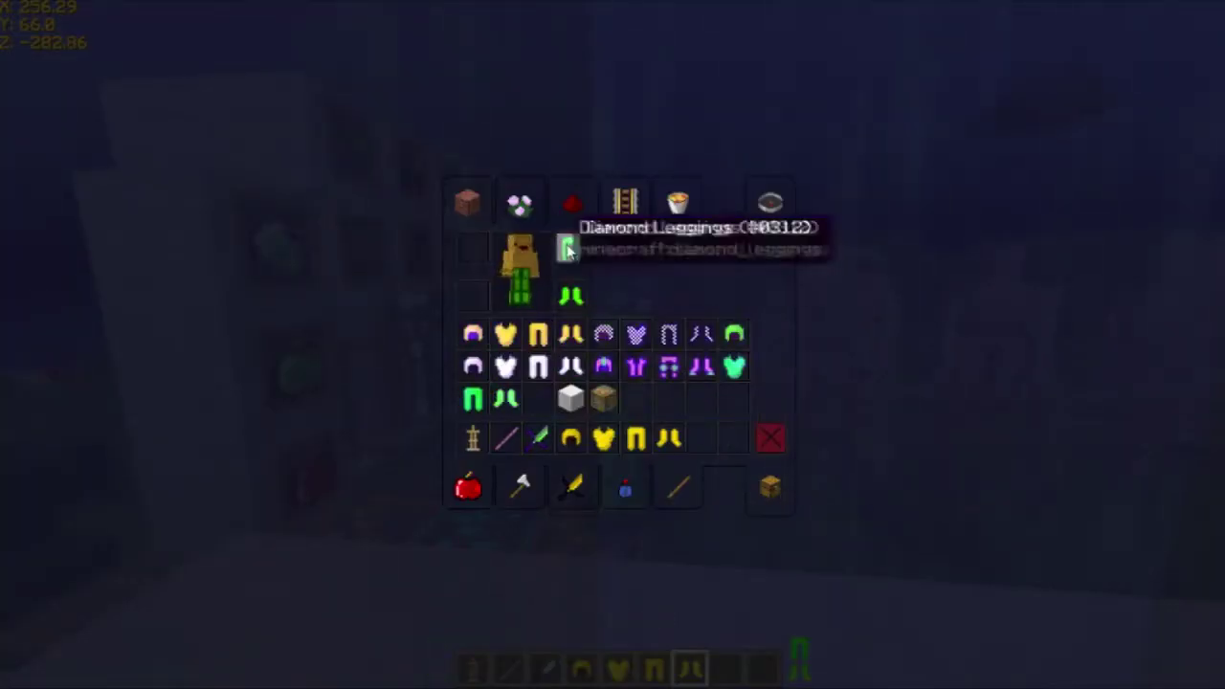
- Swap the worn diamond armor for the golden set, show it in front-facing third-person view, and take it off again
key(e)
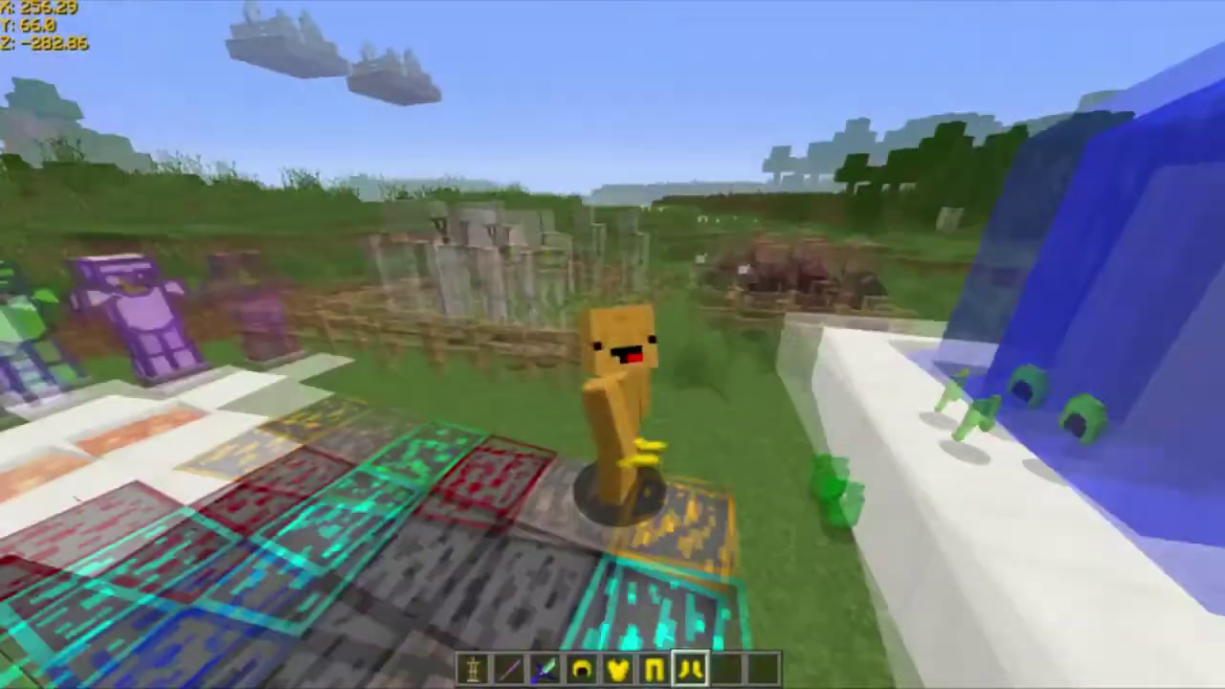
key(F5)
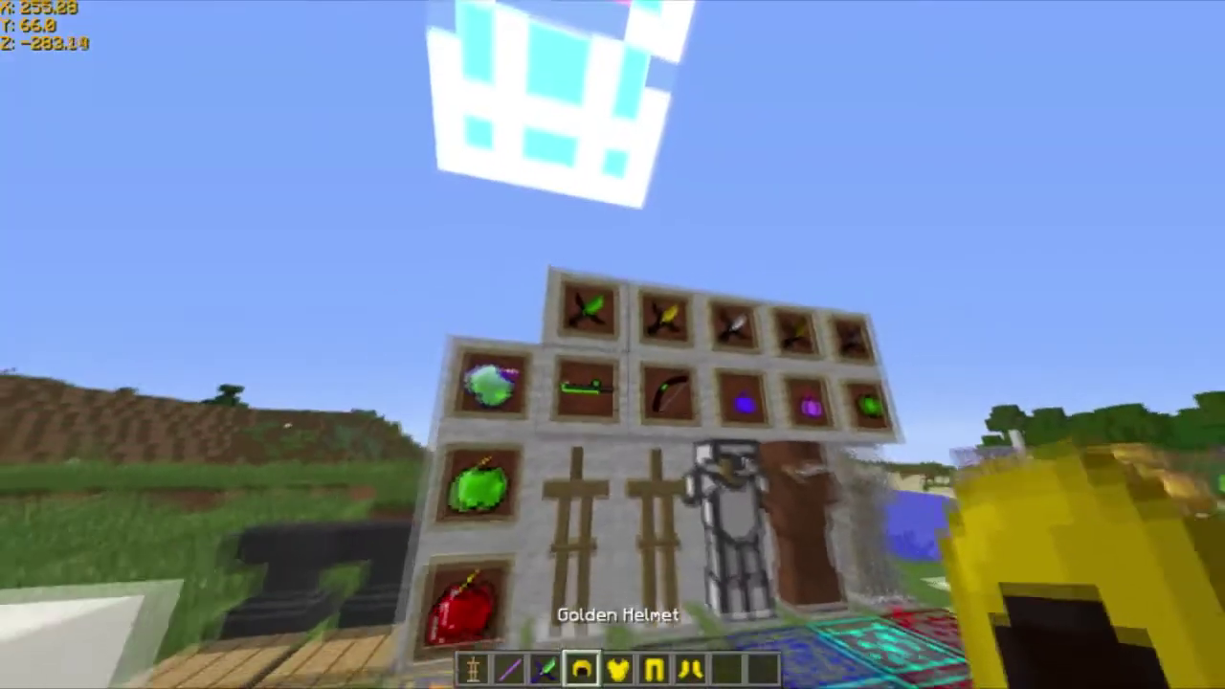
key(space)
key(space)
key(F5)
key(F5)
right_click(618, 345)
scroll(618, 345, down, 1)
right_click(618, 344)
scroll(618, 344, down, 1)
right_click(618, 344)
scroll(618, 345, down, 1)
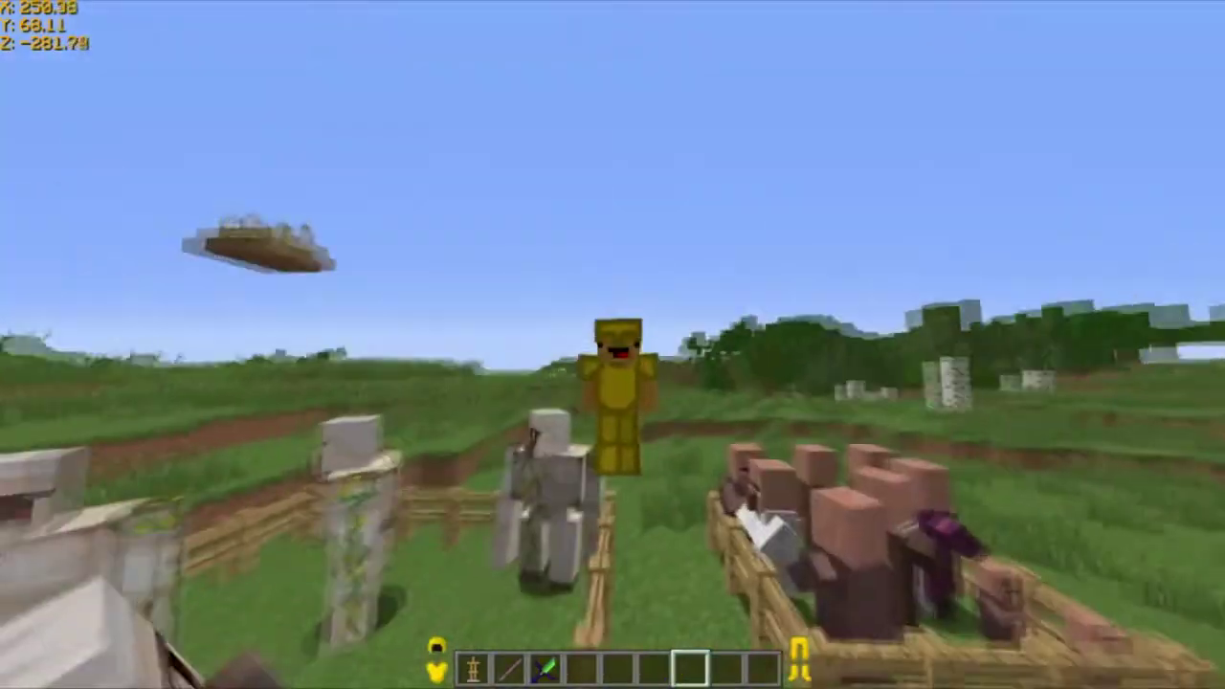
key(e)
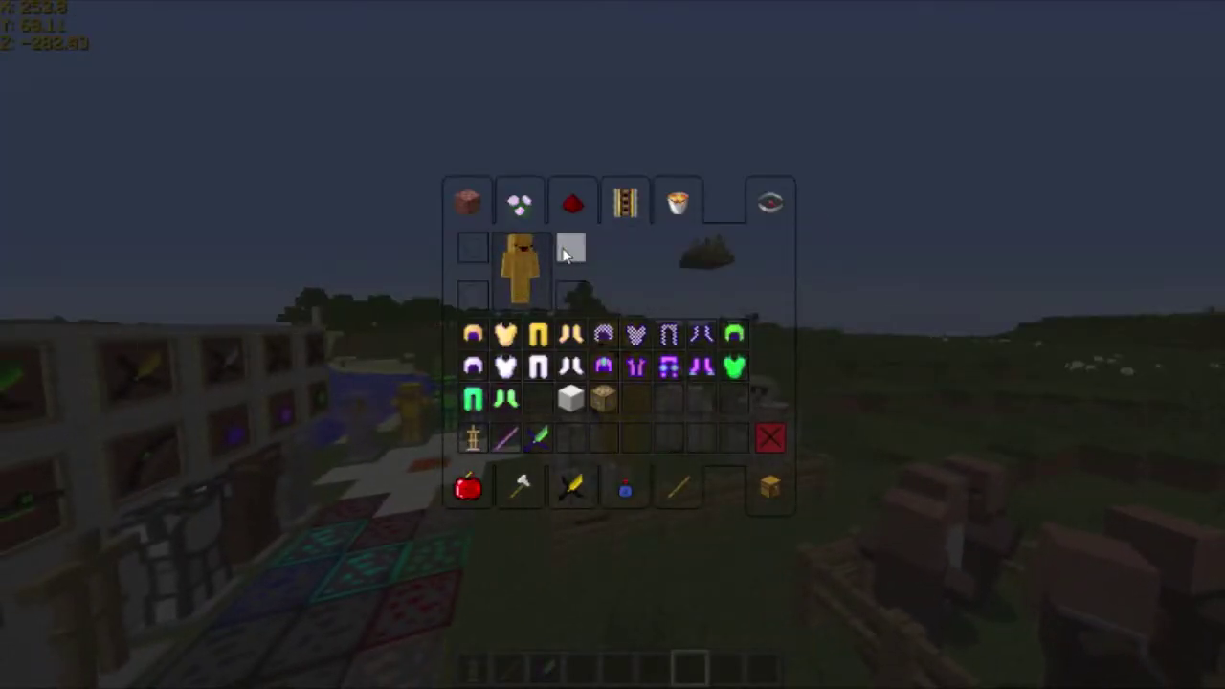
key(e)
key(w)
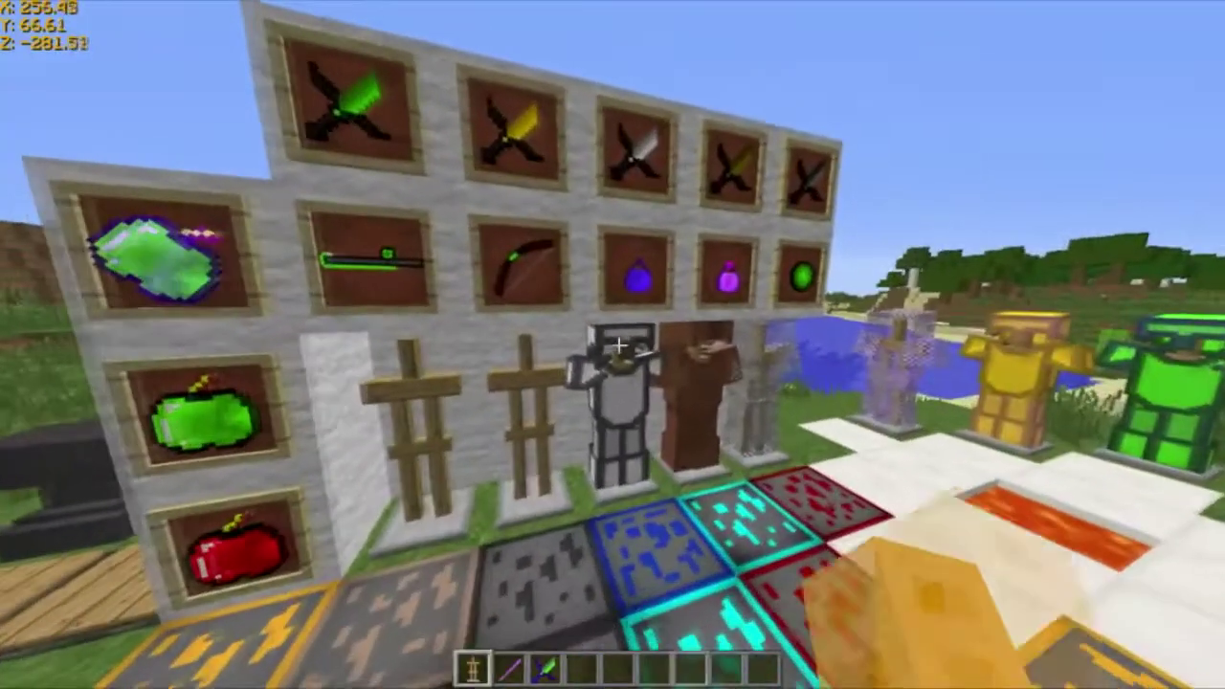
- Take the iron helmet, chestplate, leggings and boots off their stand, put them on and view the character close up
key(1)
key(4)
right_click(619, 341)
key(5)
right_click(619, 341)
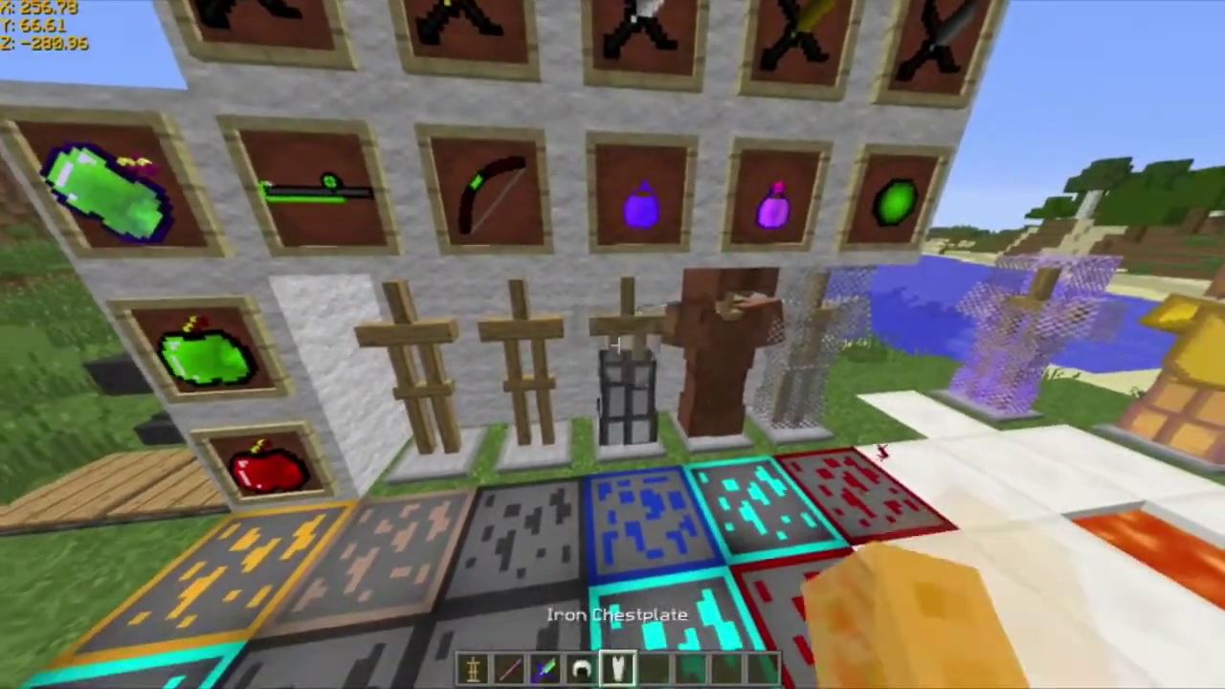
key(6)
right_click(619, 342)
key(7)
right_click(619, 342)
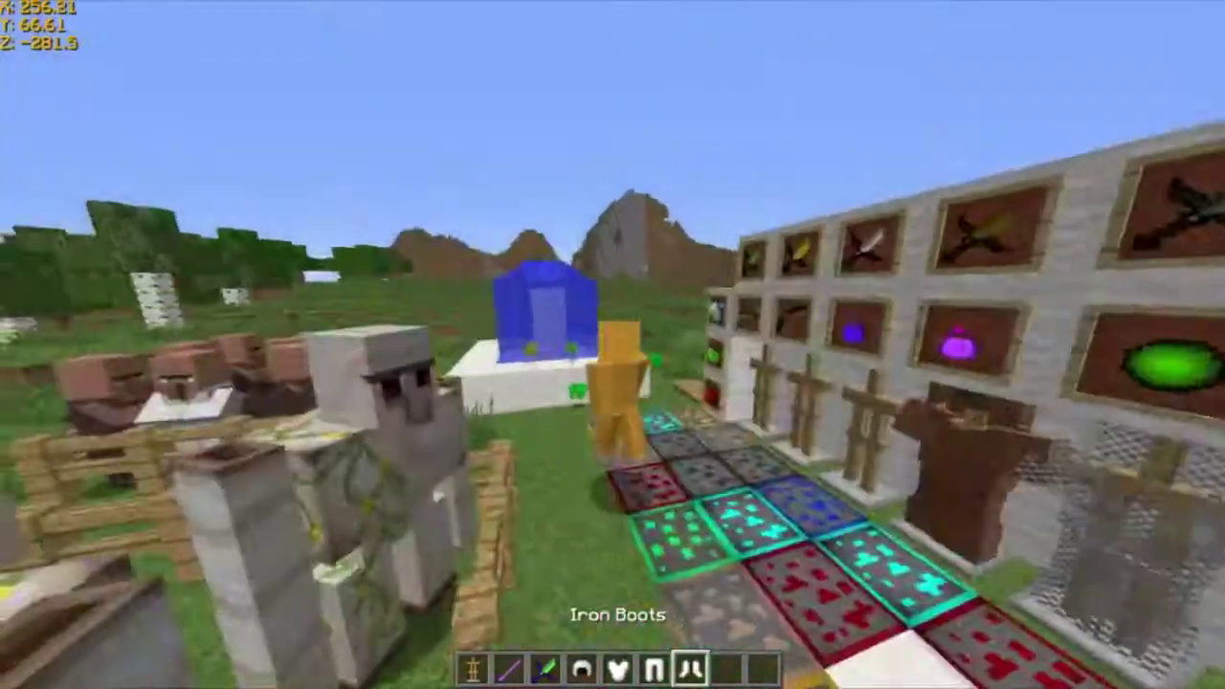
key(c)
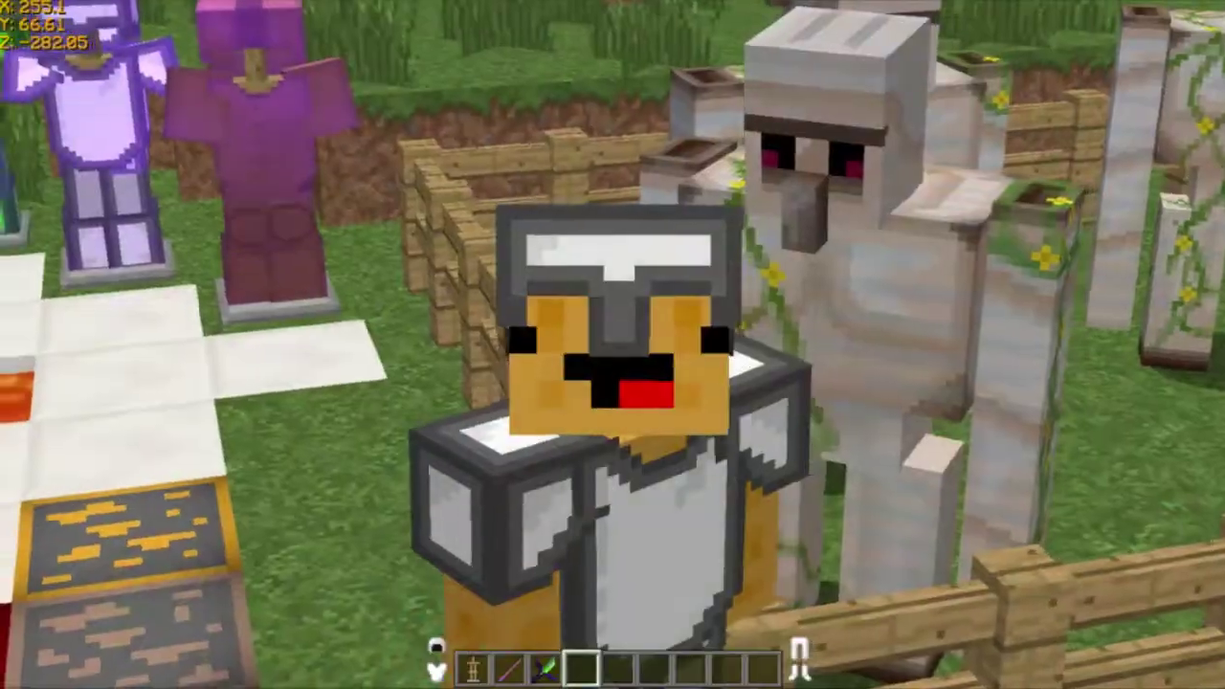
- Replace the leather armor on its stand with the iron set, and wear the leather pieces to show them before removing them
key(e)
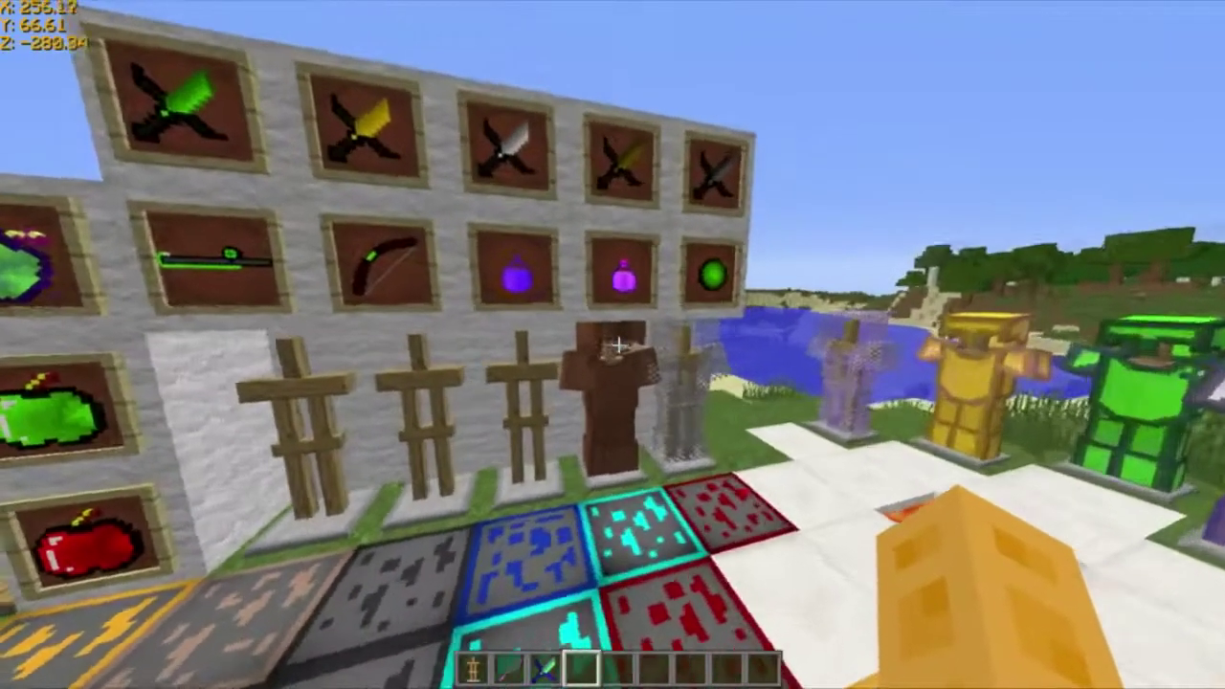
right_click(619, 345)
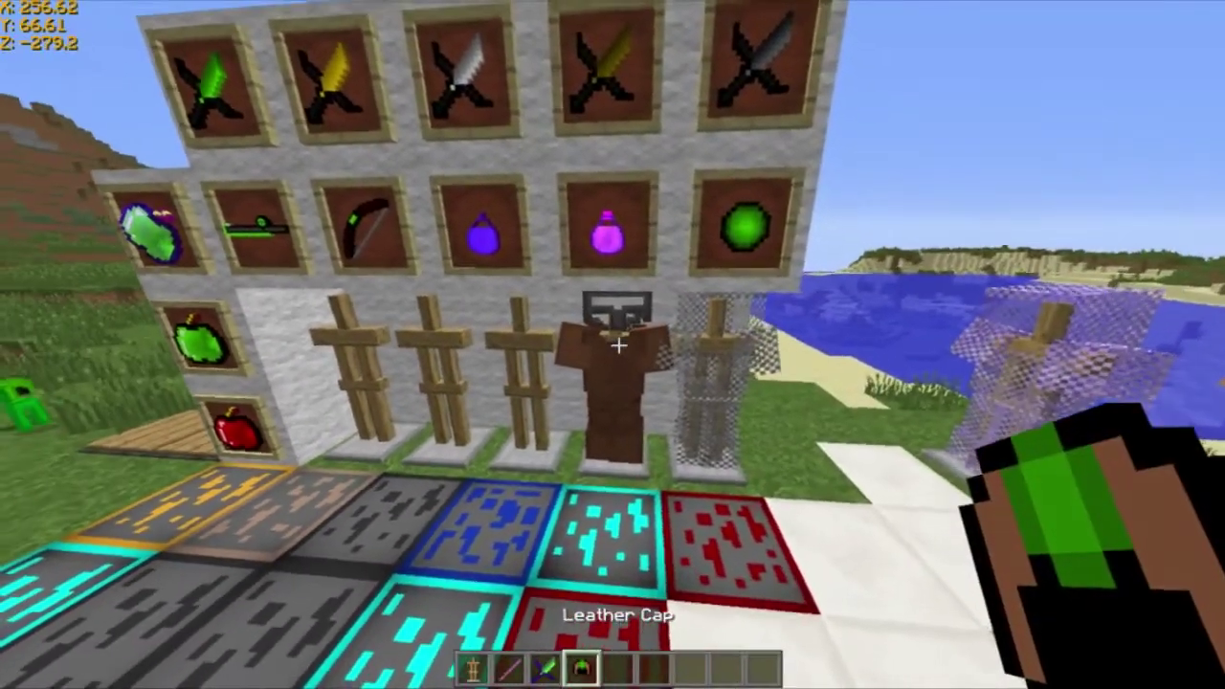
key(c)
key(5)
right_click(617, 345)
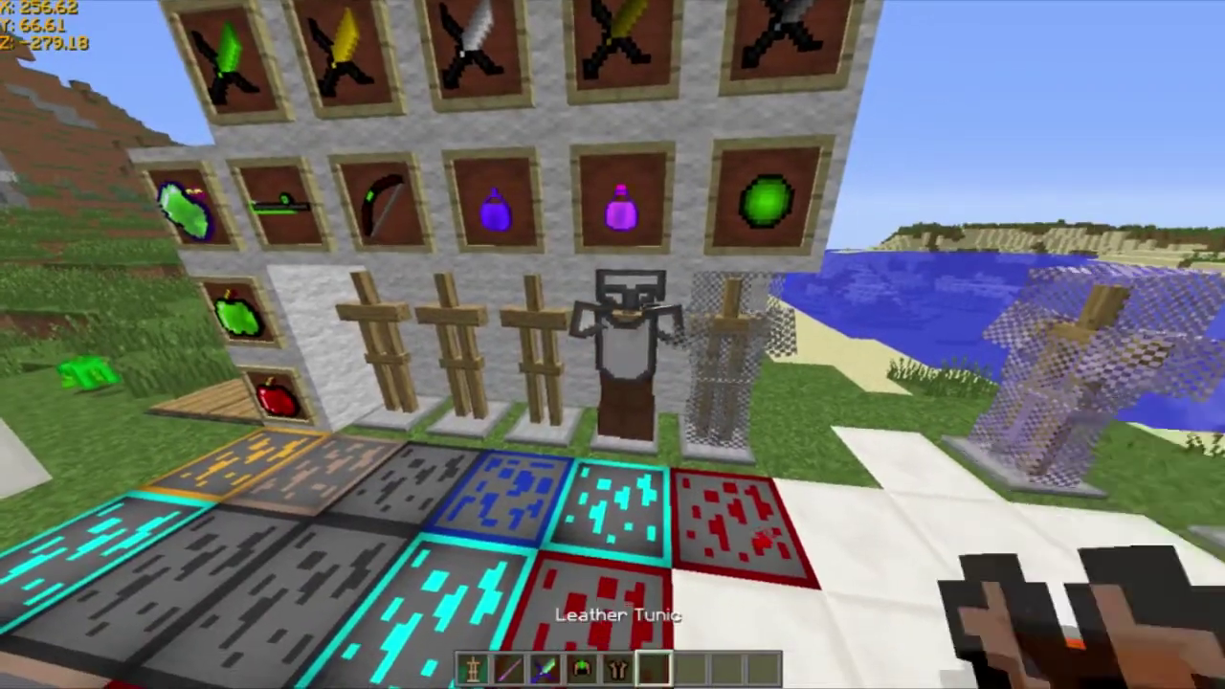
key(w)
right_click(618, 345)
key(7)
right_click(620, 345)
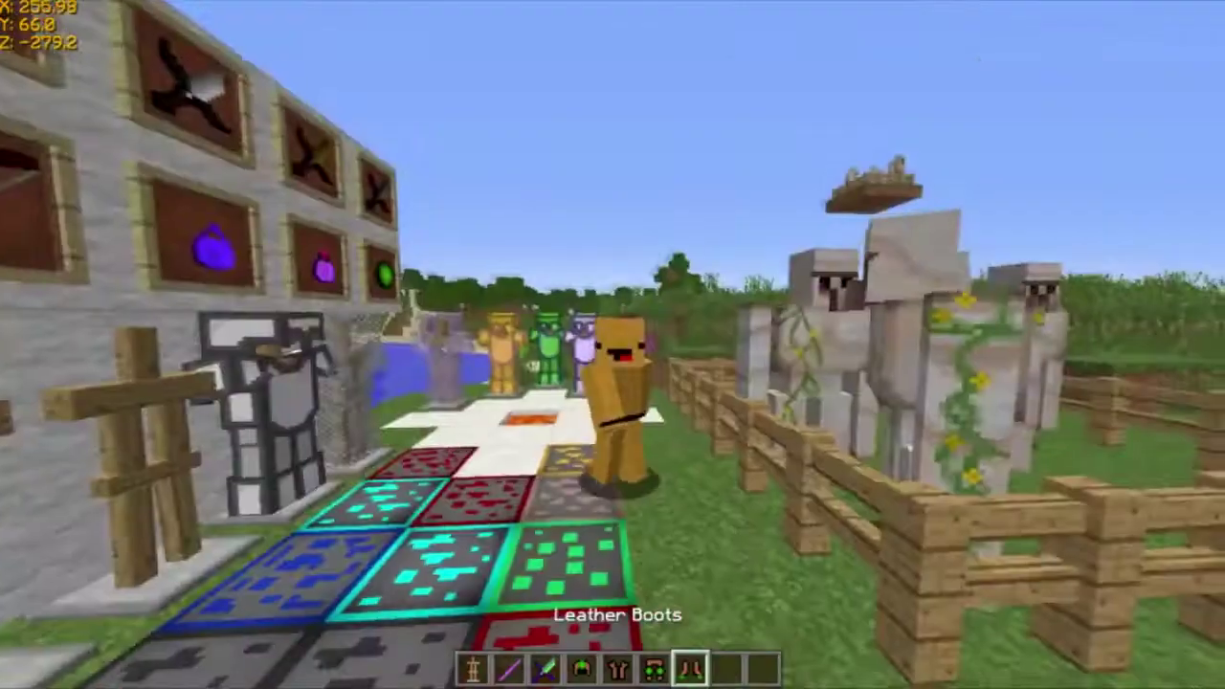
key(e)
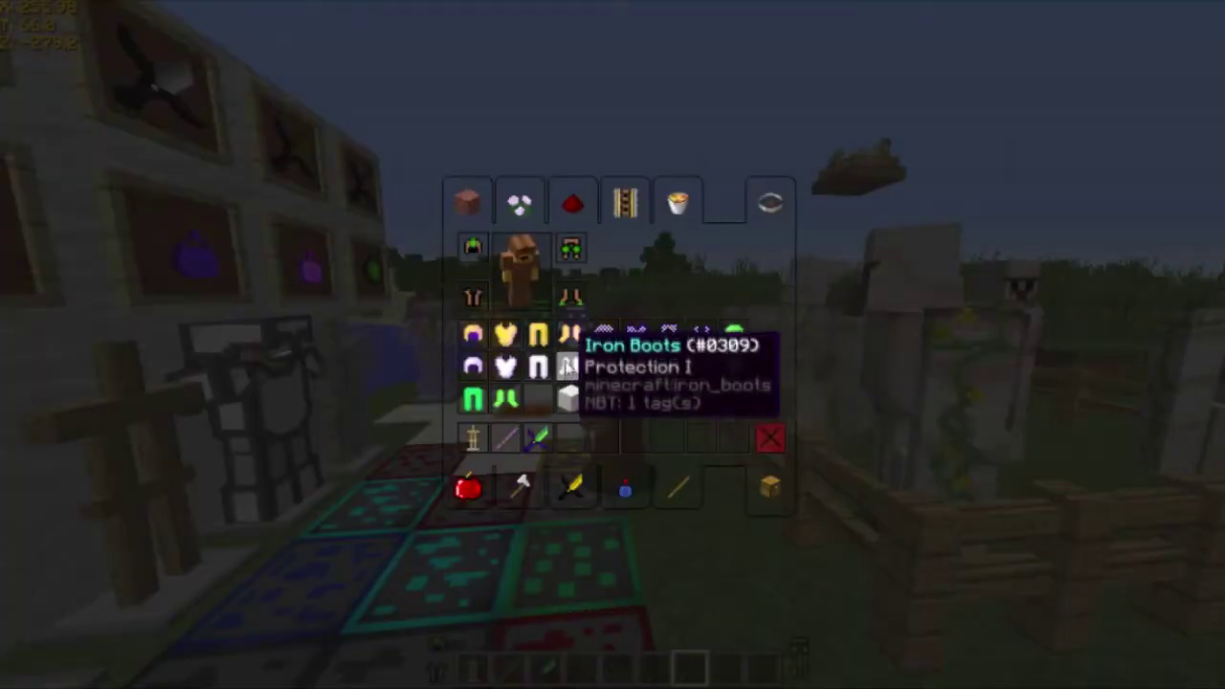
key(e)
key(e)
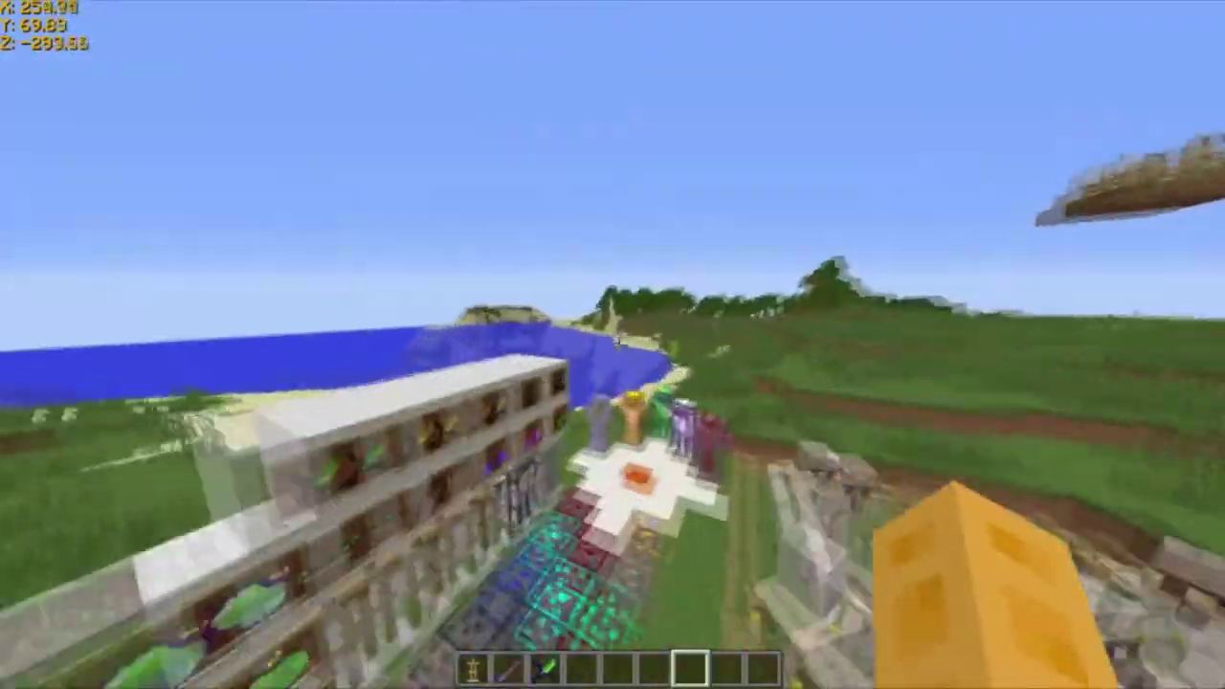
- Put on the enchanted golden armor from the inventory and show the character in front-facing third-person view
key(w)
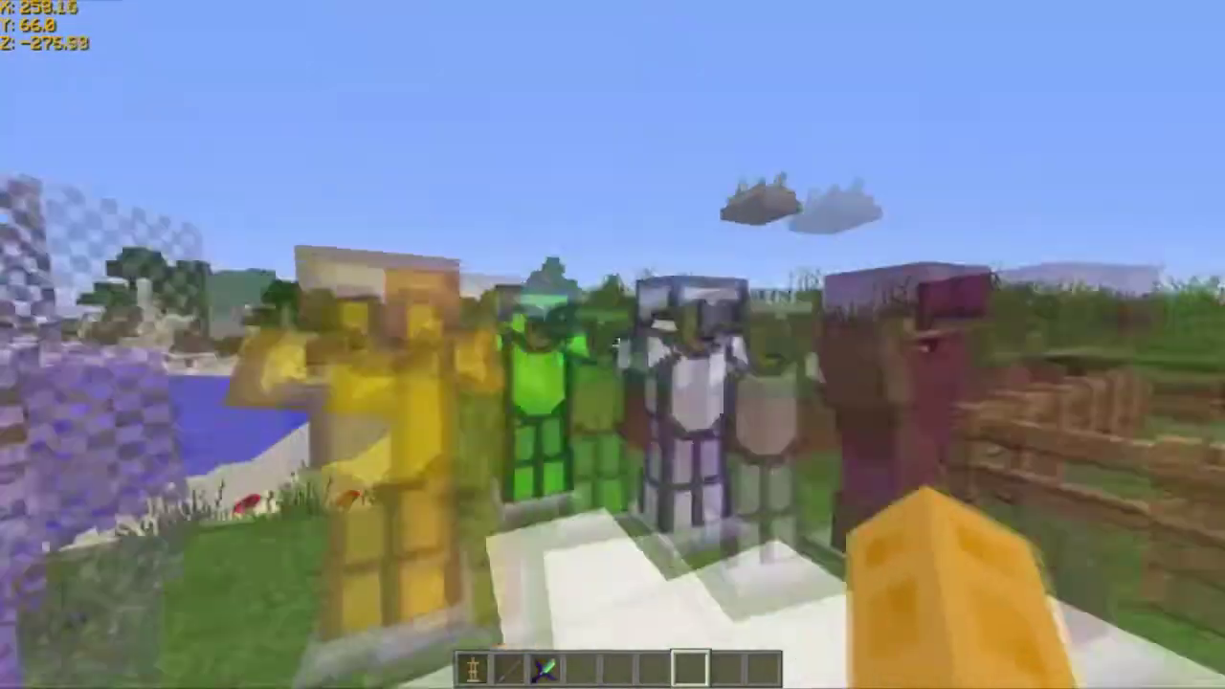
key(s)
scroll(619, 345, down, 5)
key(e)
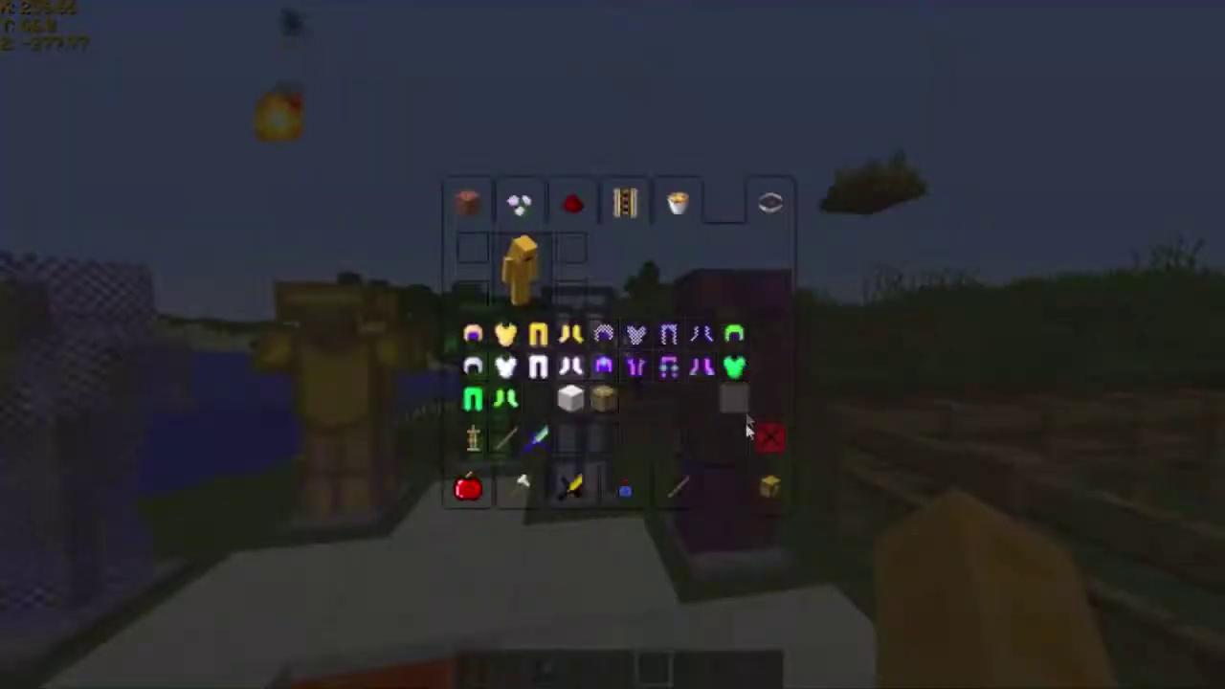
key(Escape)
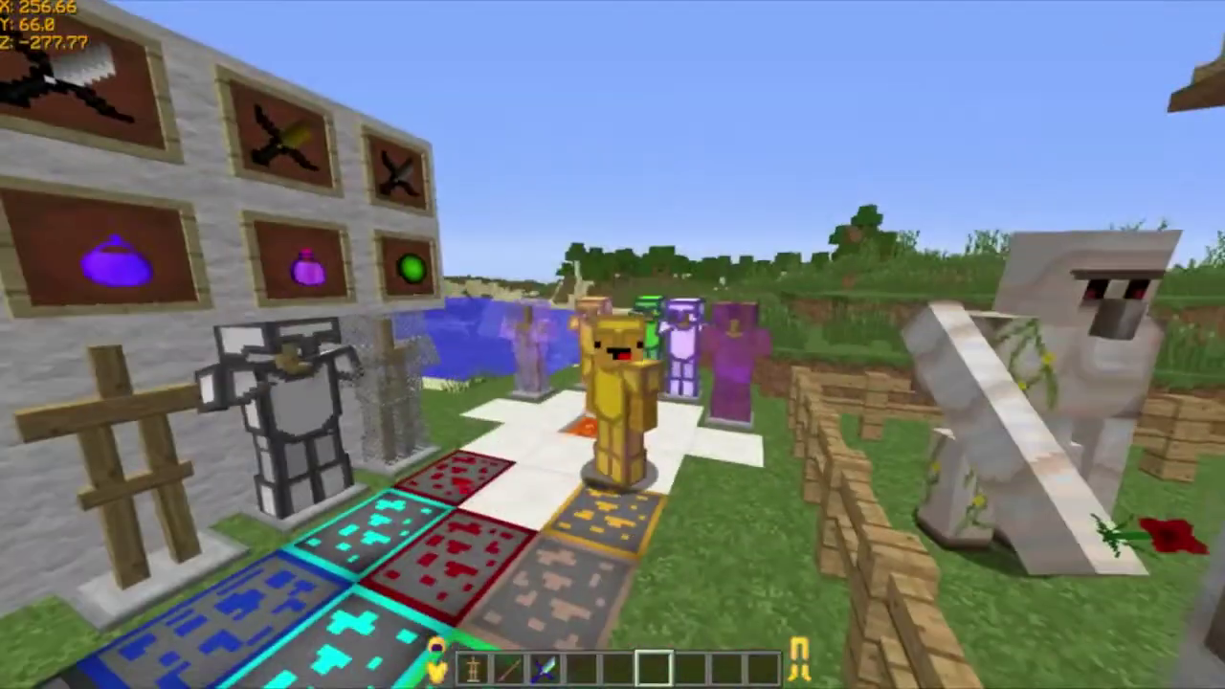
- Swap the enchanted golden armor for the enchanted chain armor and view it on the character
right_click(613, 345)
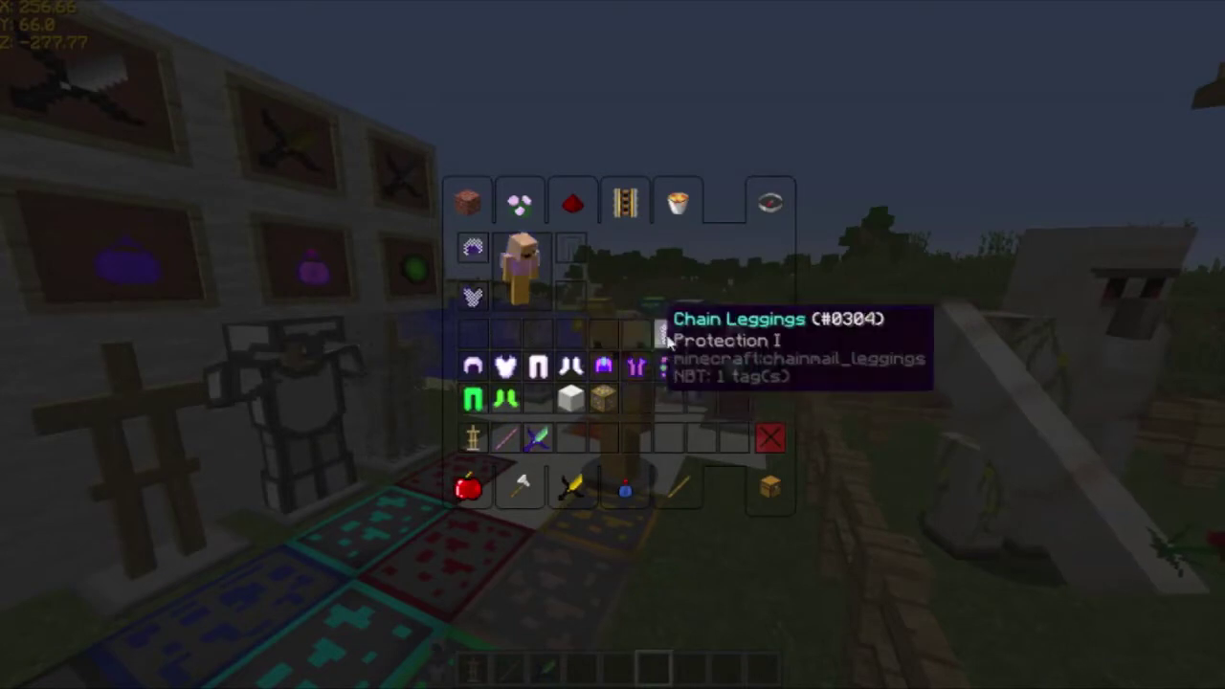
key(Escape)
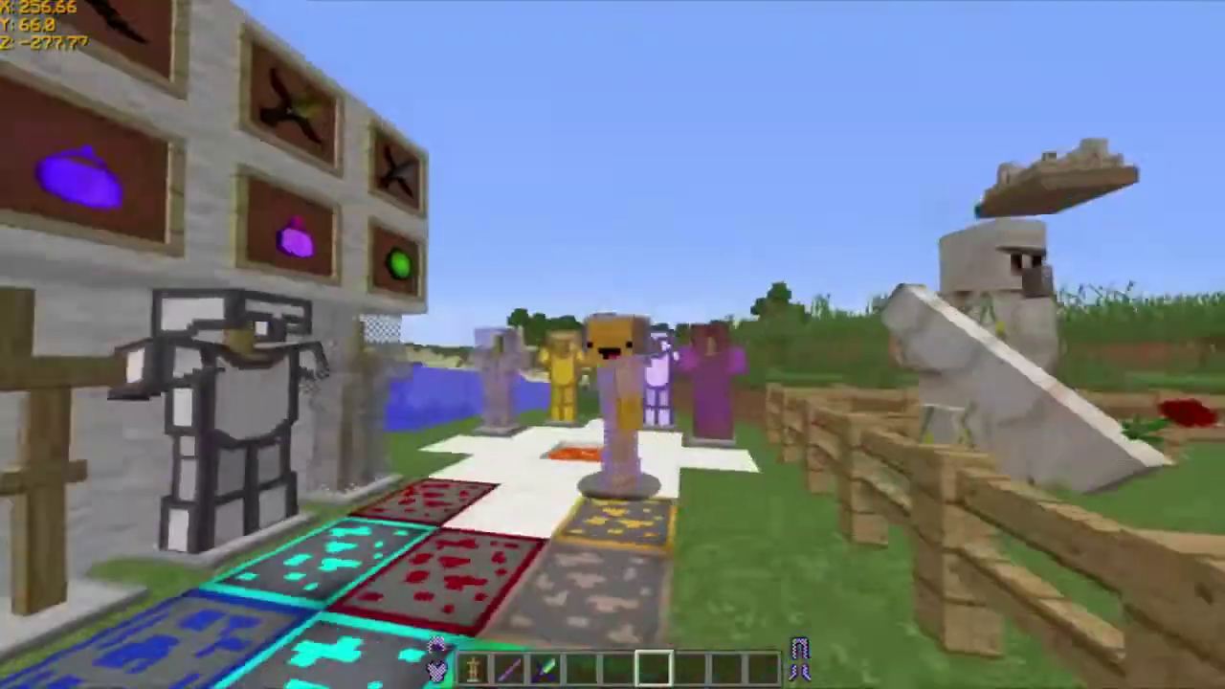
key(c)
key(c)
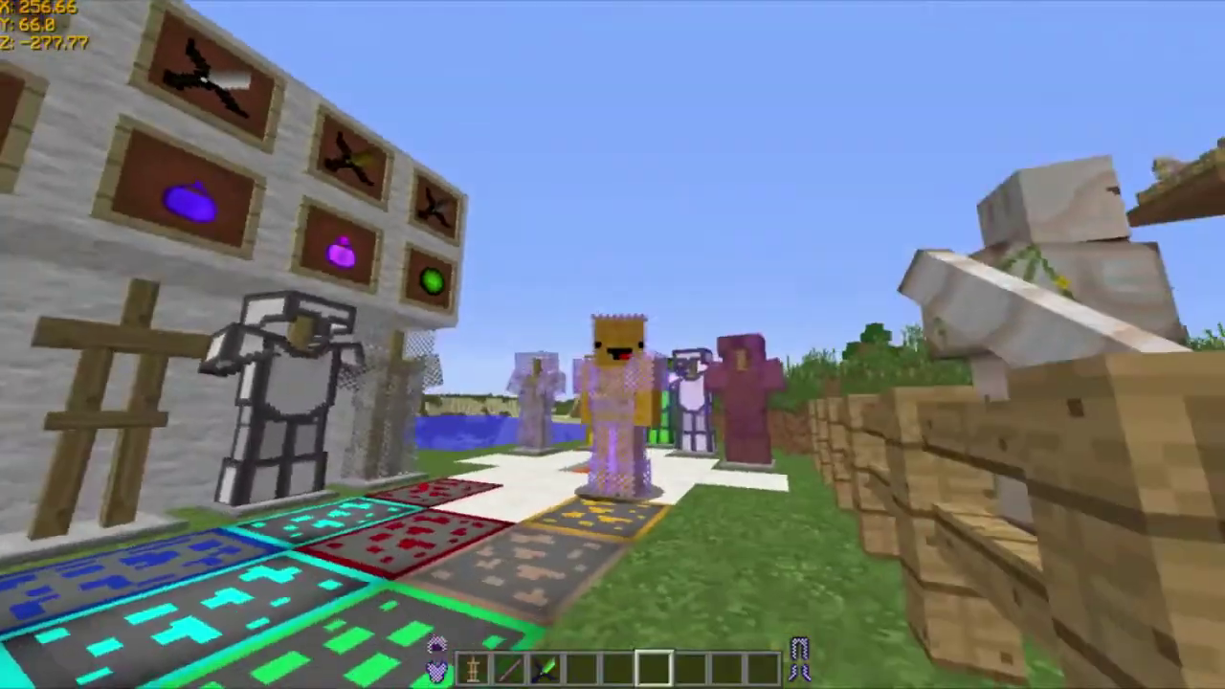
- Replace the enchanted chain armor with the enchanted iron set, view it in third person, and return to first-person view
key(F5)
key(e)
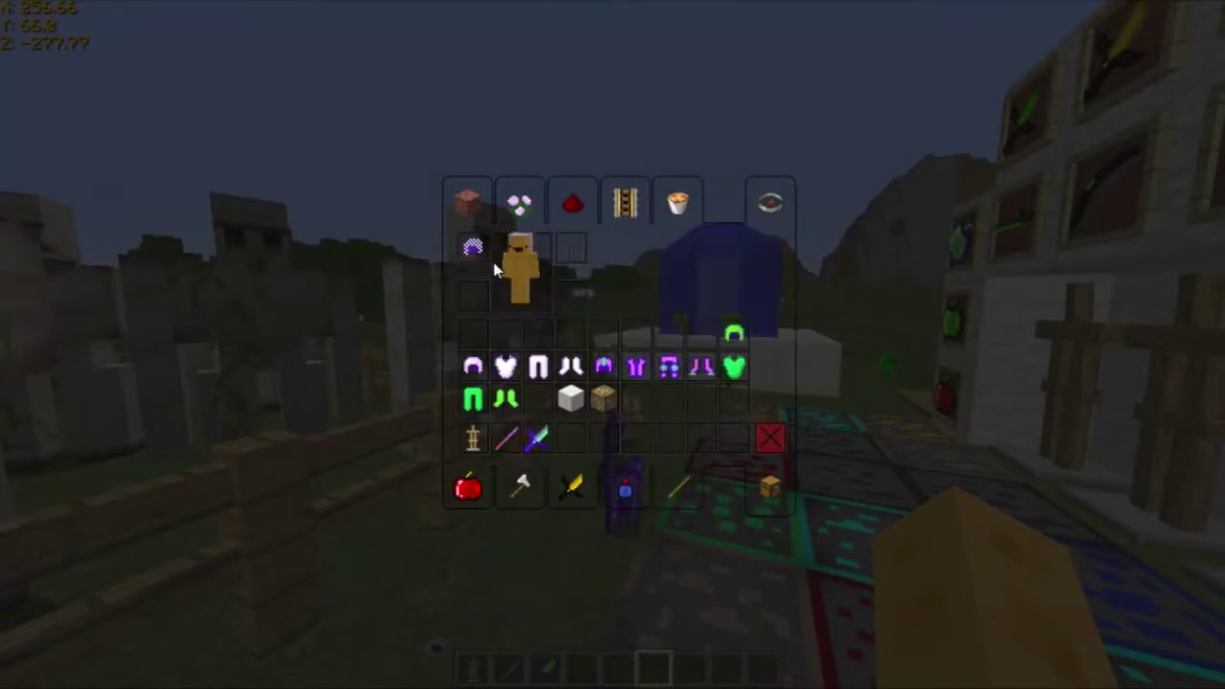
key(Escape)
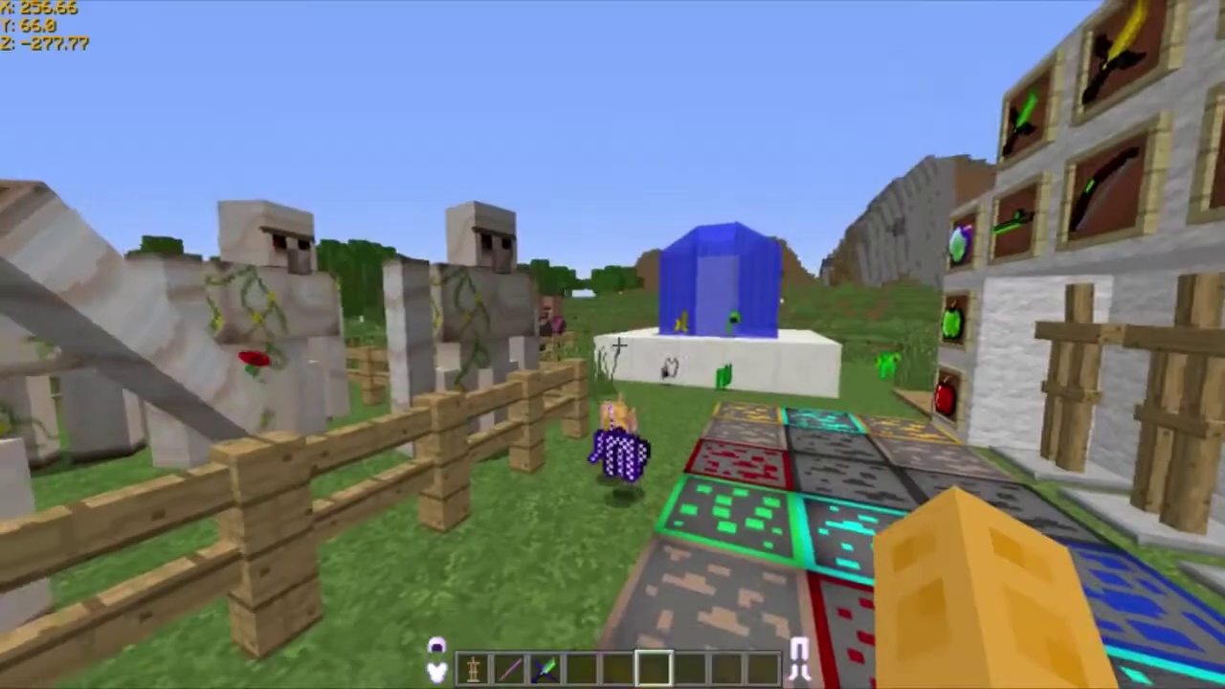
key(c)
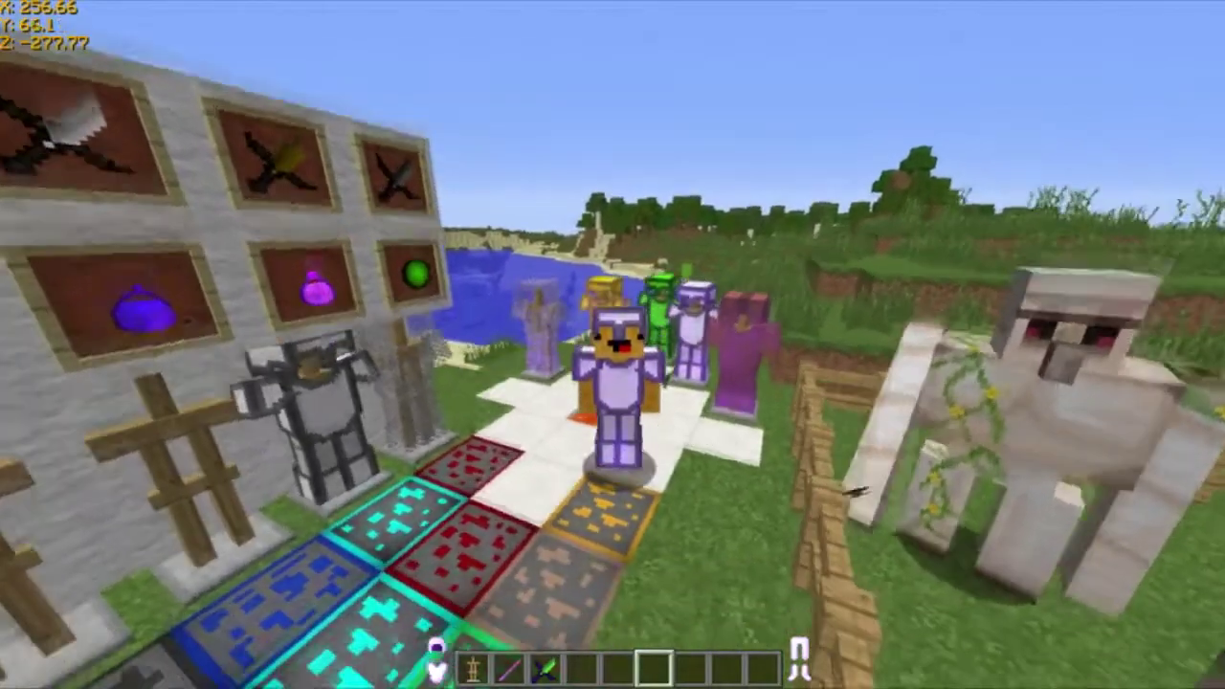
key(F5)
key(space)
click(615, 343)
key(s)
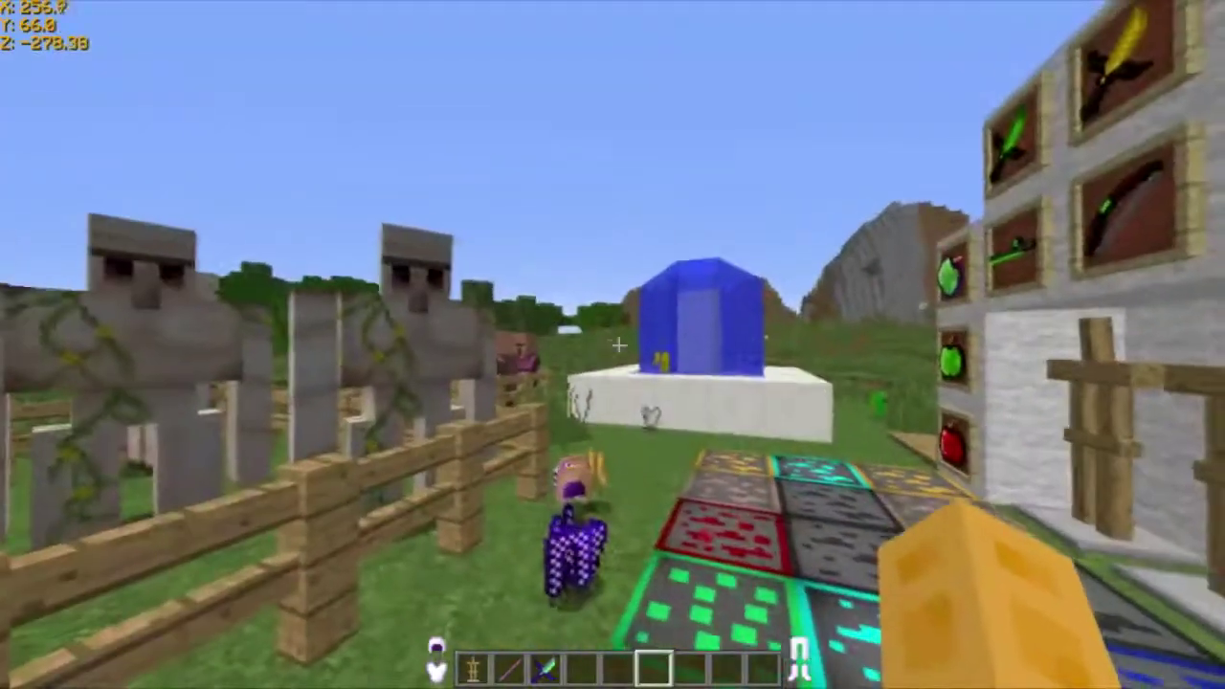
- Show the enchanted leather armor on the character and replace it with the enchanted diamond armor
key(e)
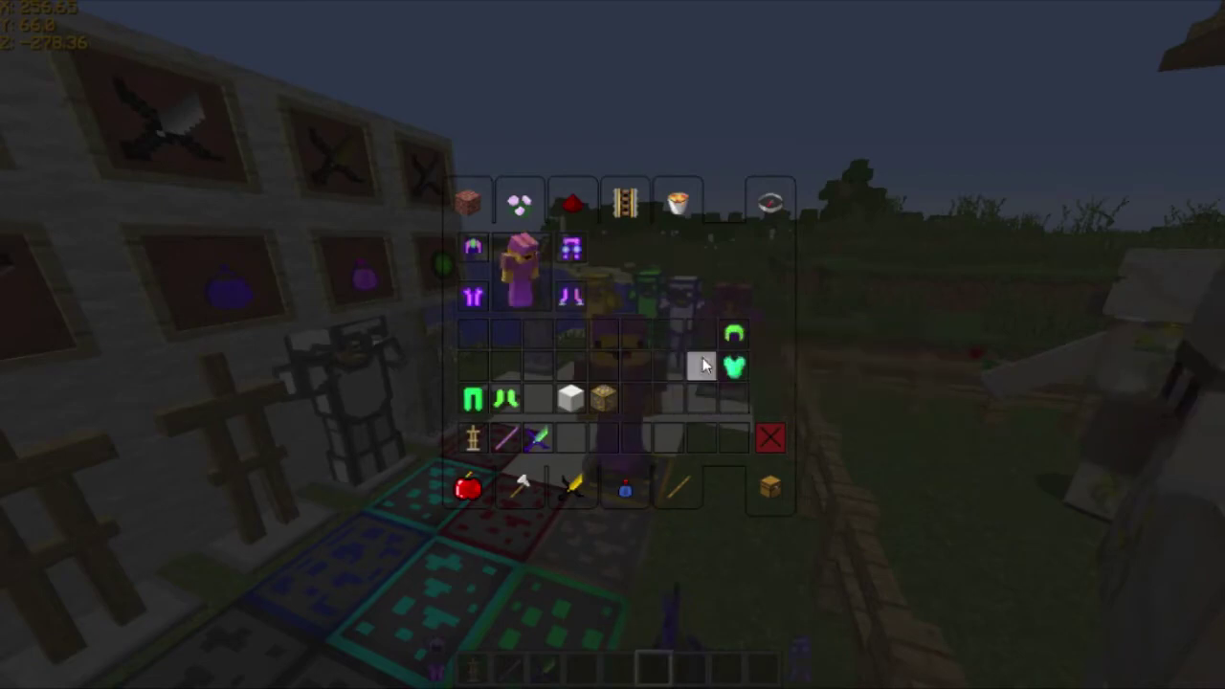
key(e)
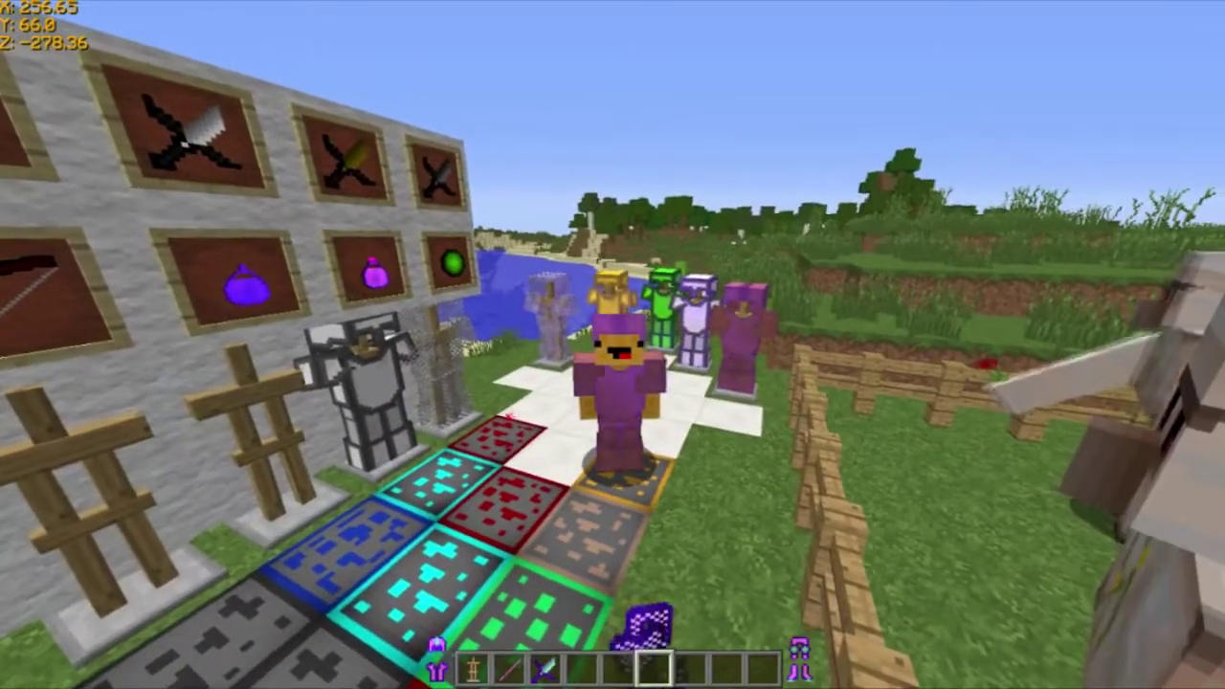
key(e)
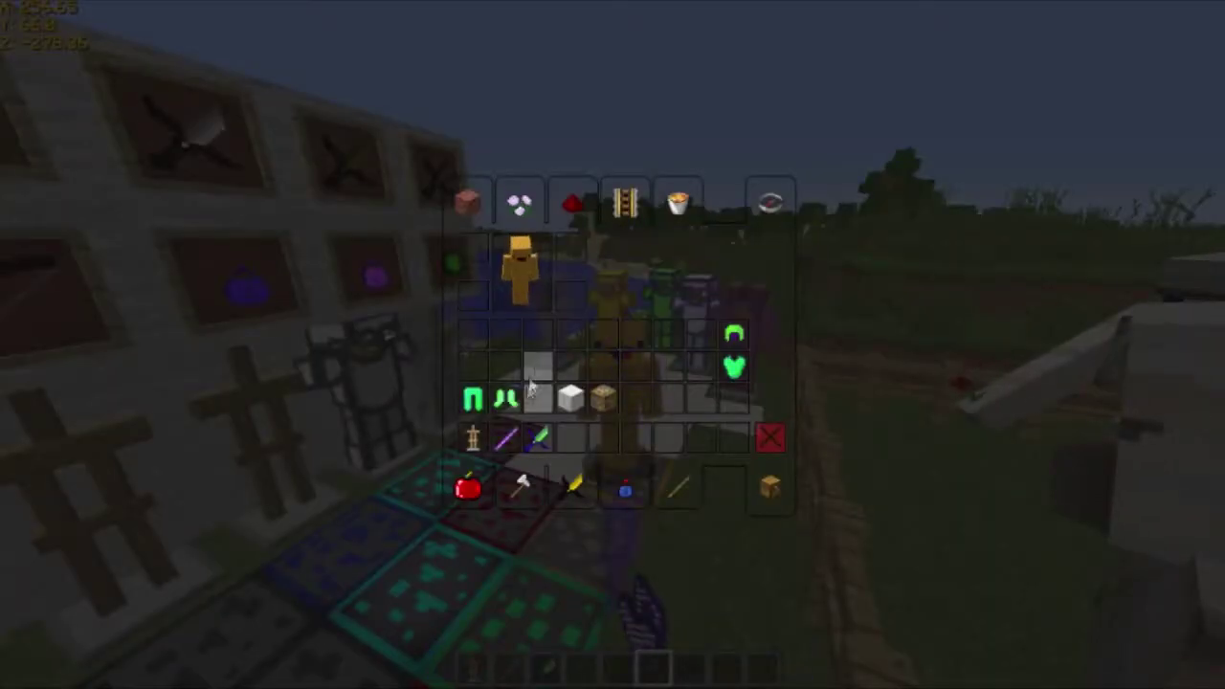
shift+click(507, 394)
key(e)
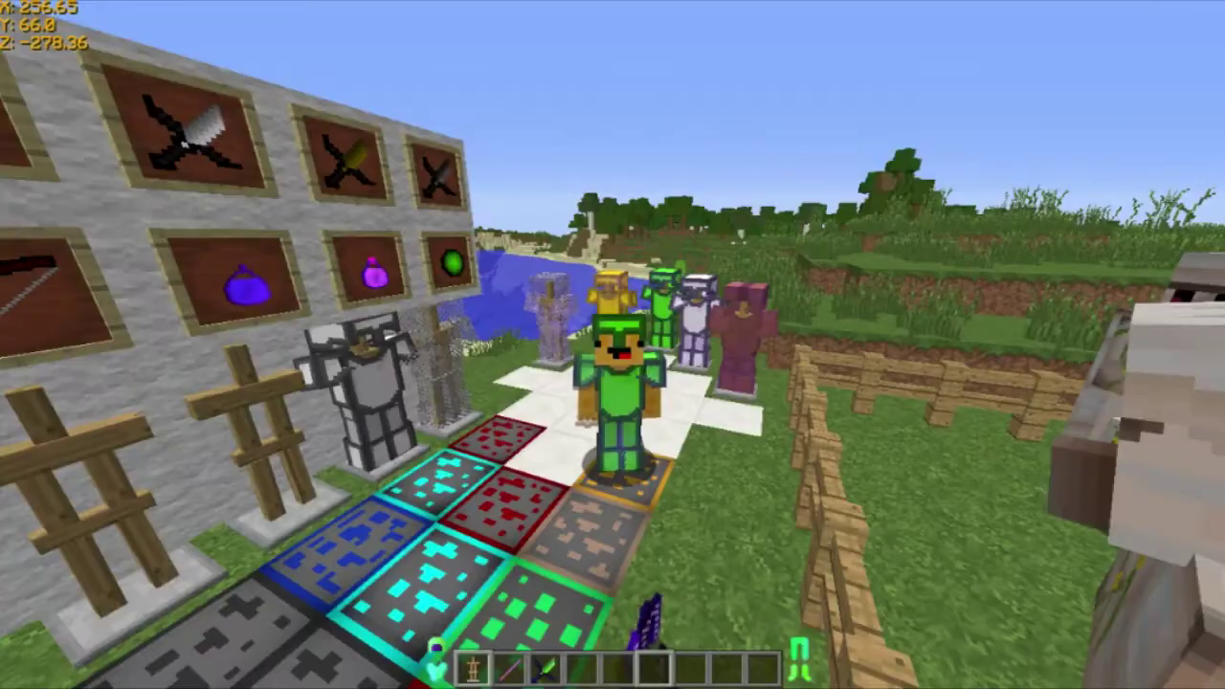
- Drop the armor stand item, return to first-person view and select the stick
key(space)
scroll(612, 344, down, 1)
scroll(613, 344, up, 1)
key(q)
key(F5)
scroll(613, 344, down, 1)
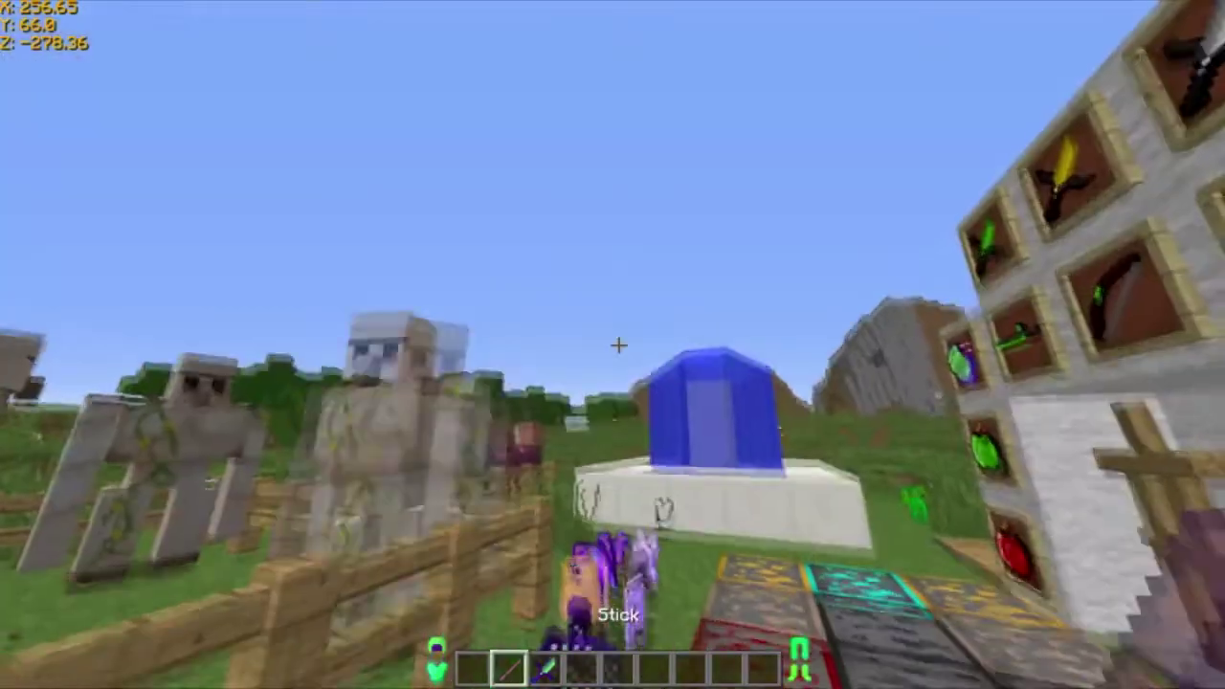
- Select the enchanted diamond sword and fly over to the fenced villager pen
key(space)
key(space)
scroll(613, 345, down, 1)
key(w)
key(space)
key(shift)
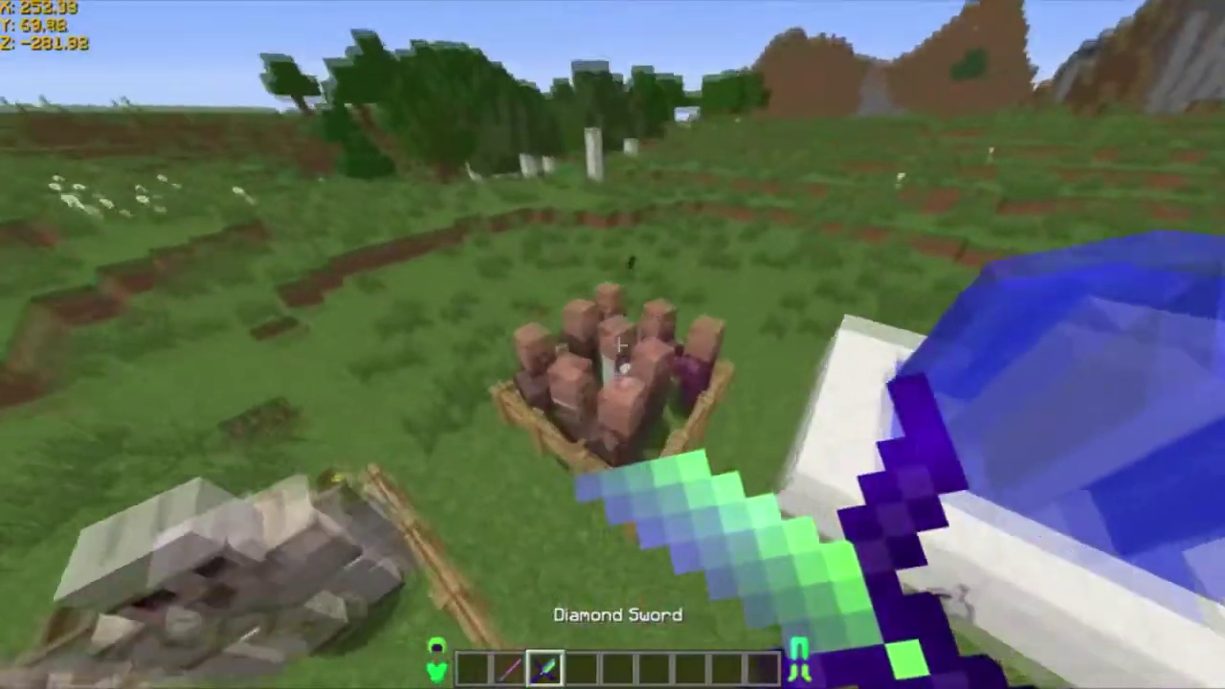
- Attack the villagers crowded in the fenced pen with the enchanted diamond sword
click(618, 345)
key(w)
click(618, 345)
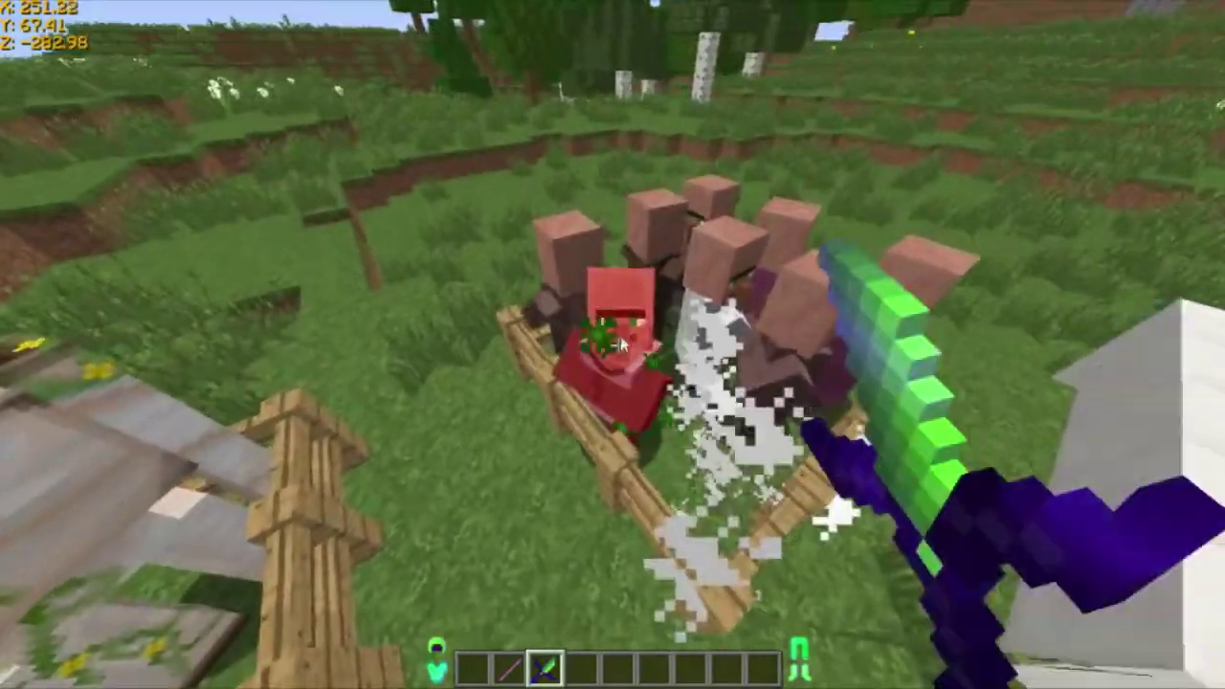
right_click(618, 344)
key(e)
click(618, 345)
click(618, 344)
click(618, 344)
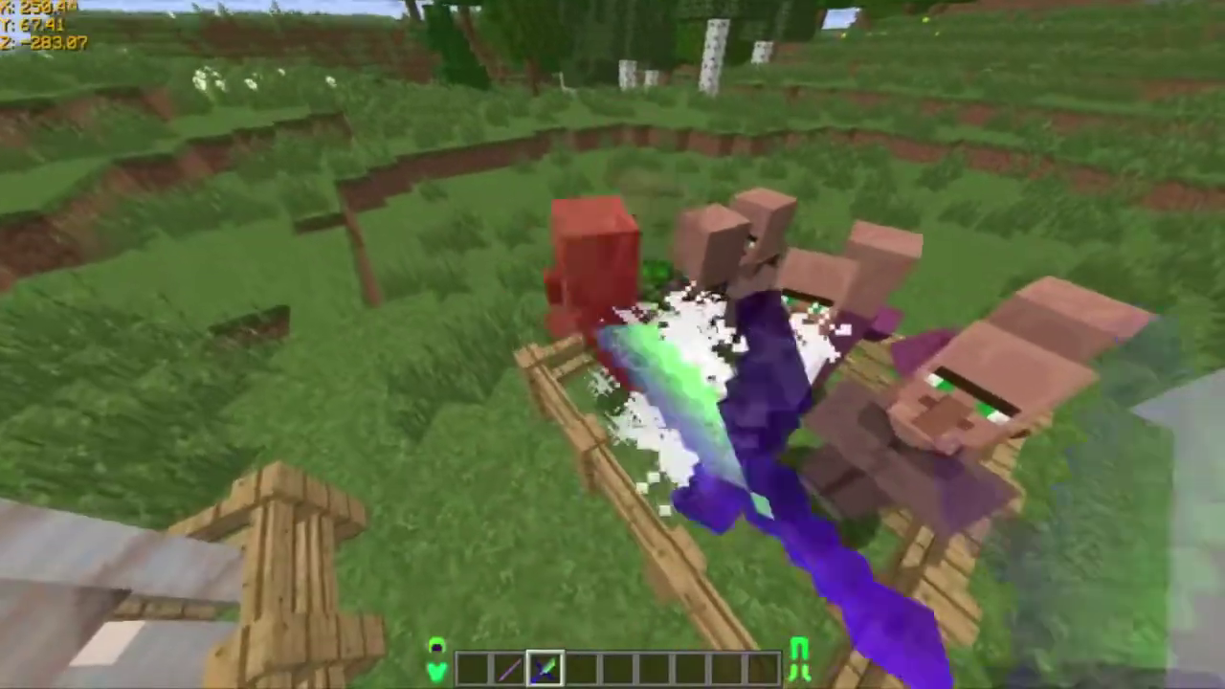
click(618, 344)
click(618, 344)
click(618, 345)
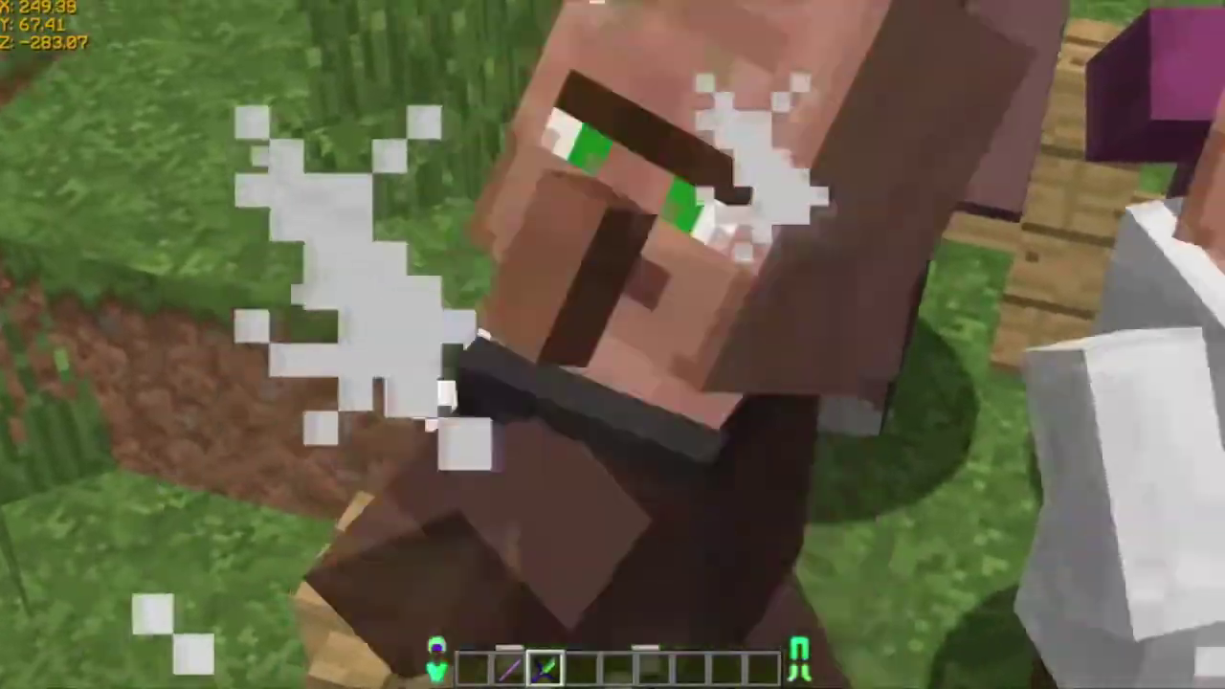
click(618, 345)
- Switch to the stick and hit the villager standing at the pen's fence
key(2)
click(618, 344)
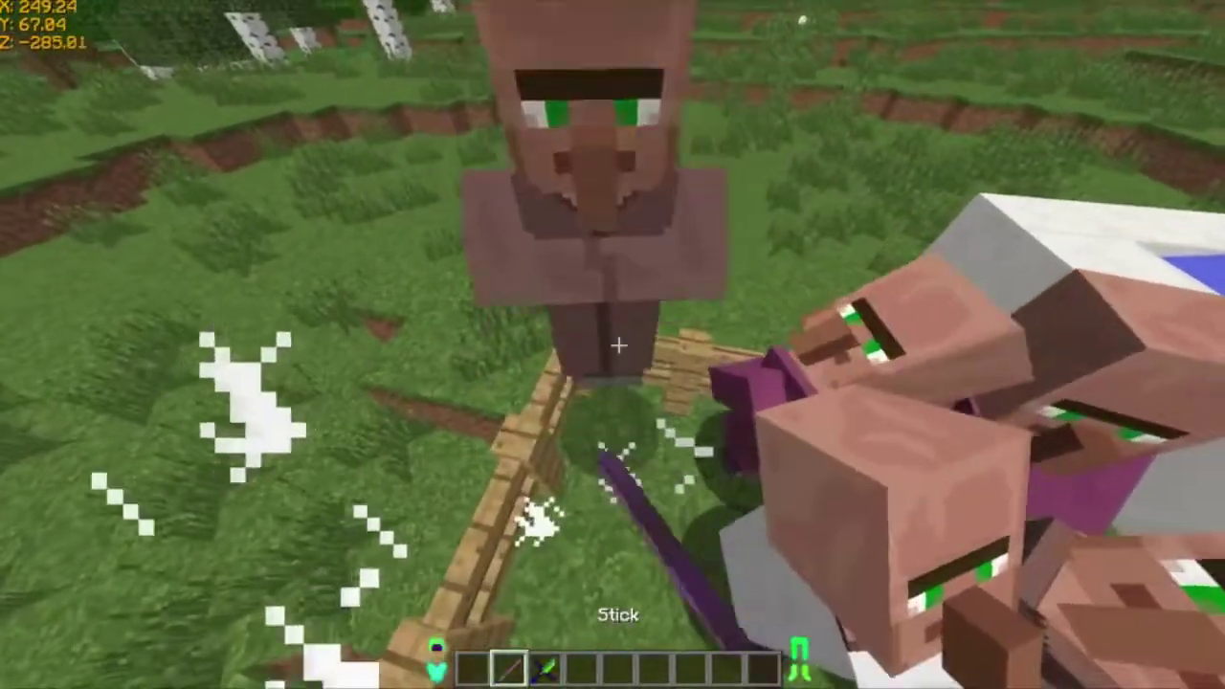
click(618, 345)
click(618, 345)
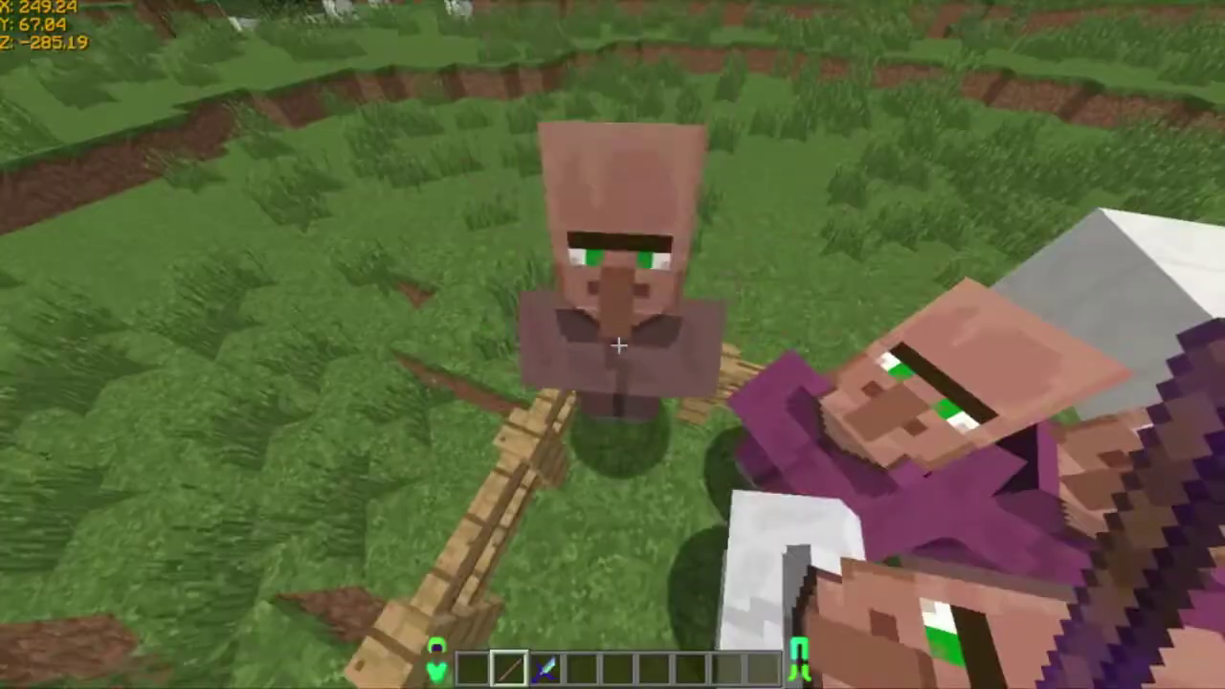
click(618, 344)
- Switch back to the diamond sword and kill the remaining villagers in and around the pen
key(3)
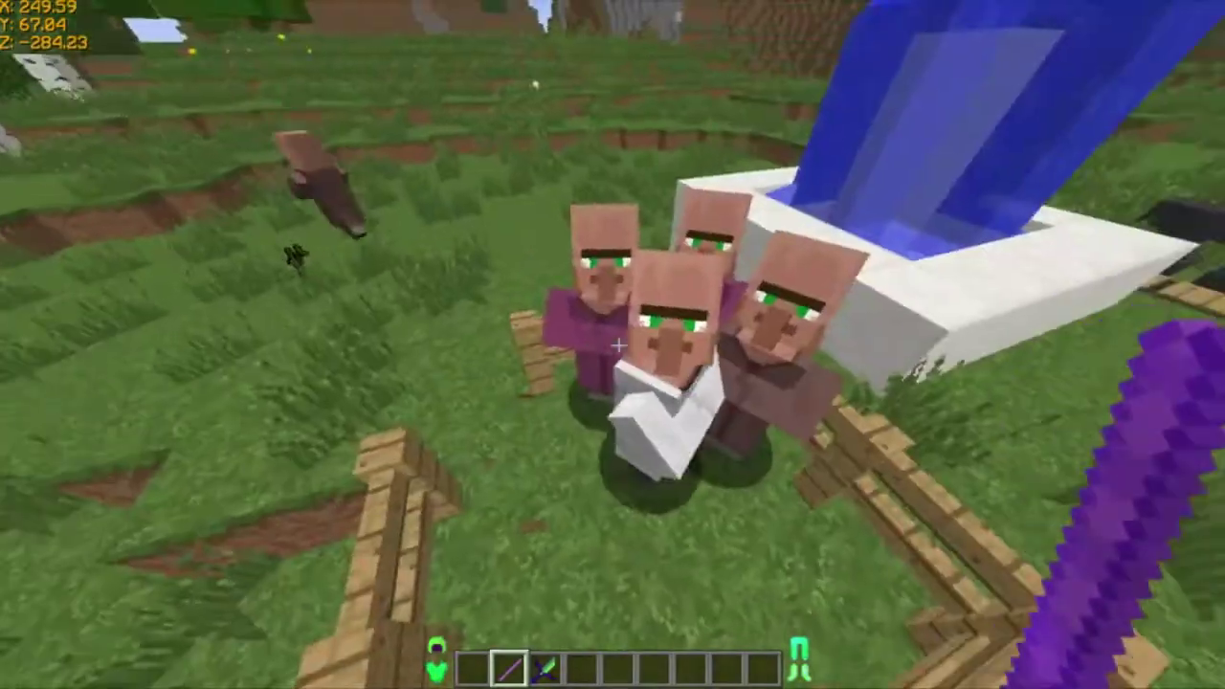
click(618, 345)
click(618, 344)
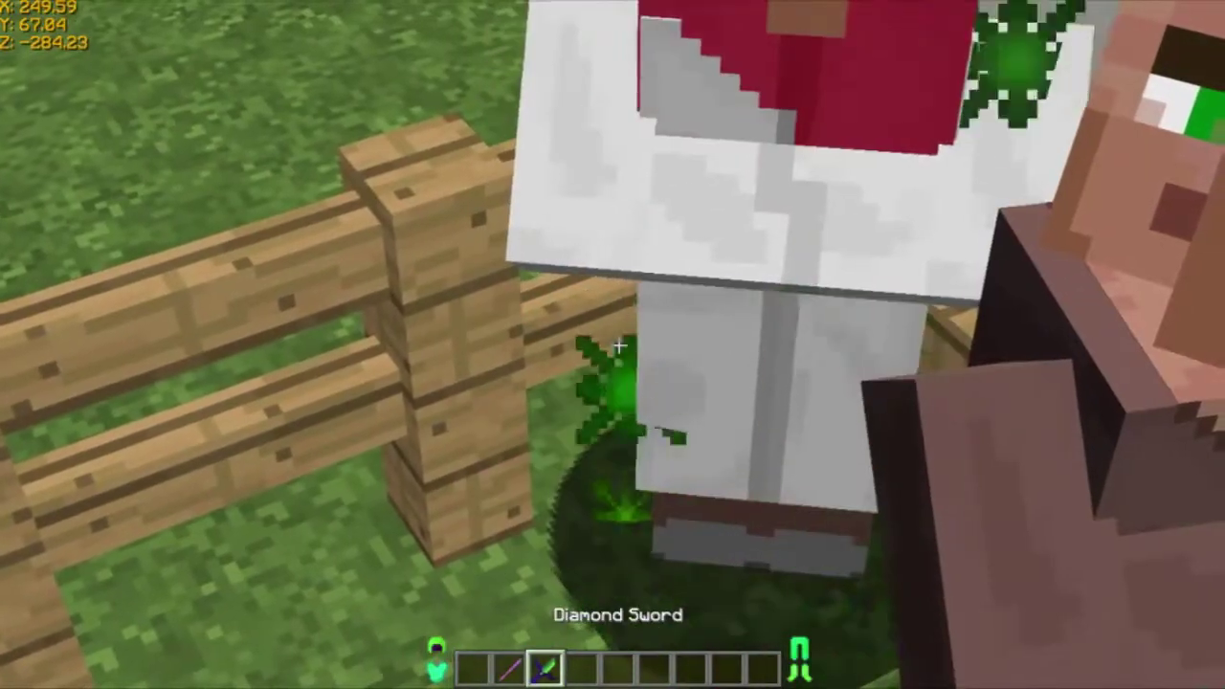
click(618, 345)
click(618, 344)
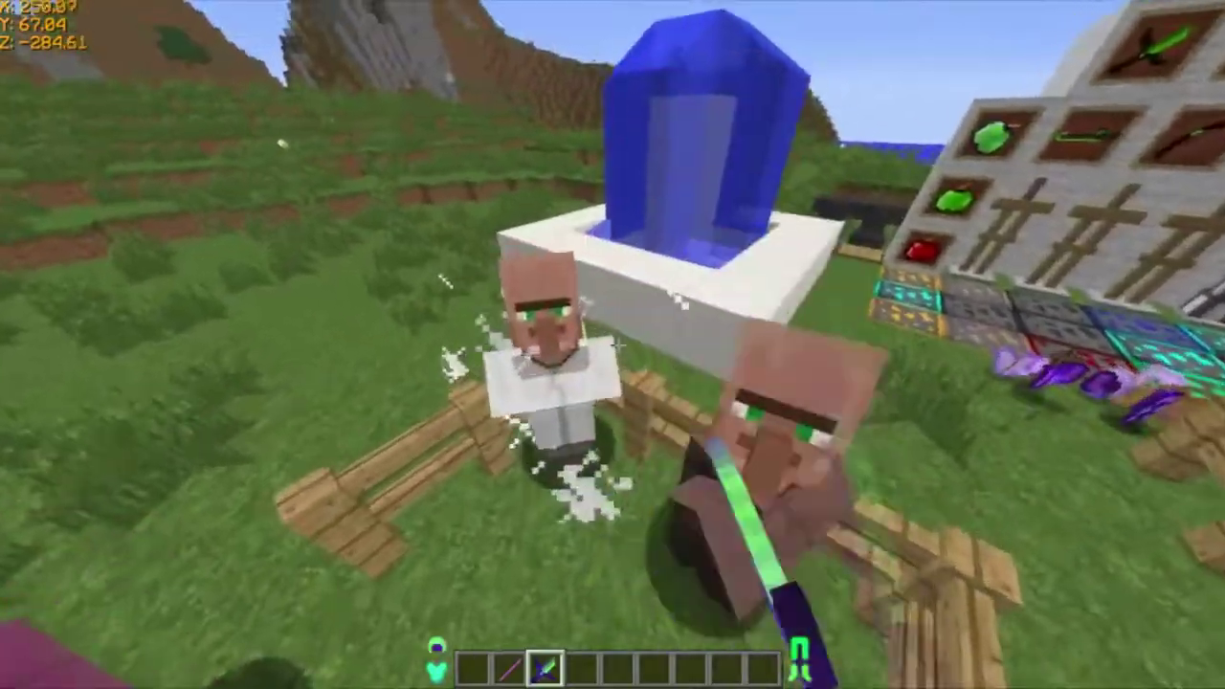
click(619, 344)
click(618, 344)
click(618, 345)
click(618, 344)
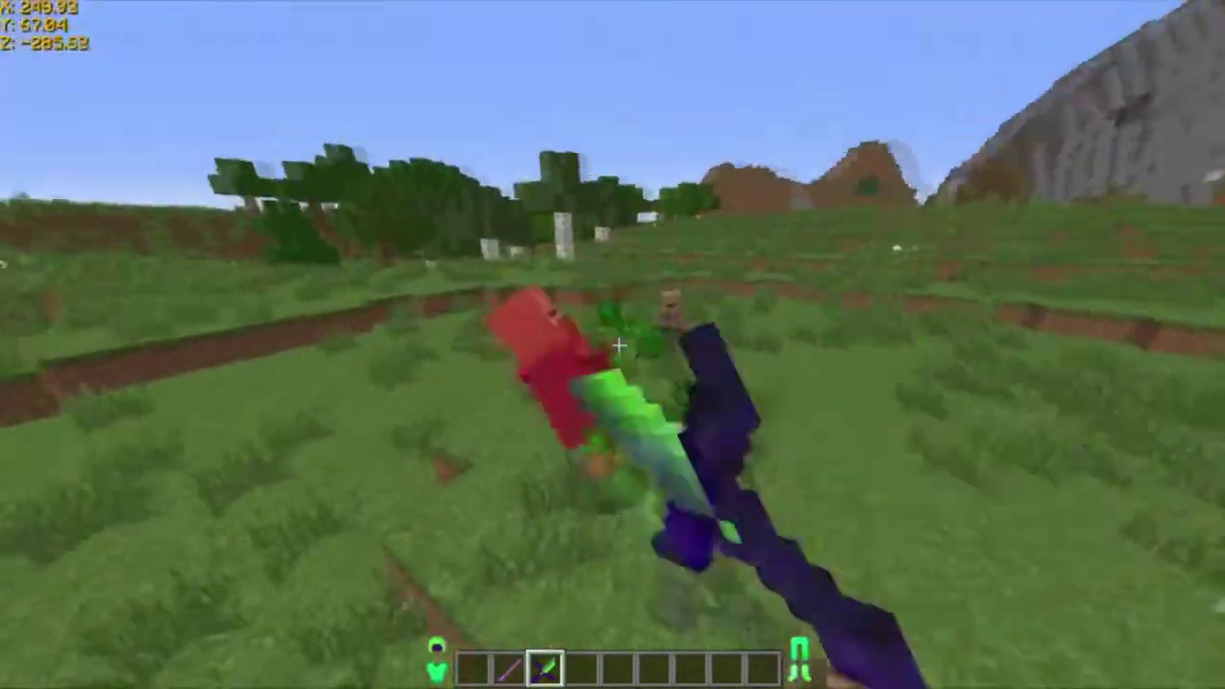
key(w)
click(618, 344)
click(618, 345)
click(618, 344)
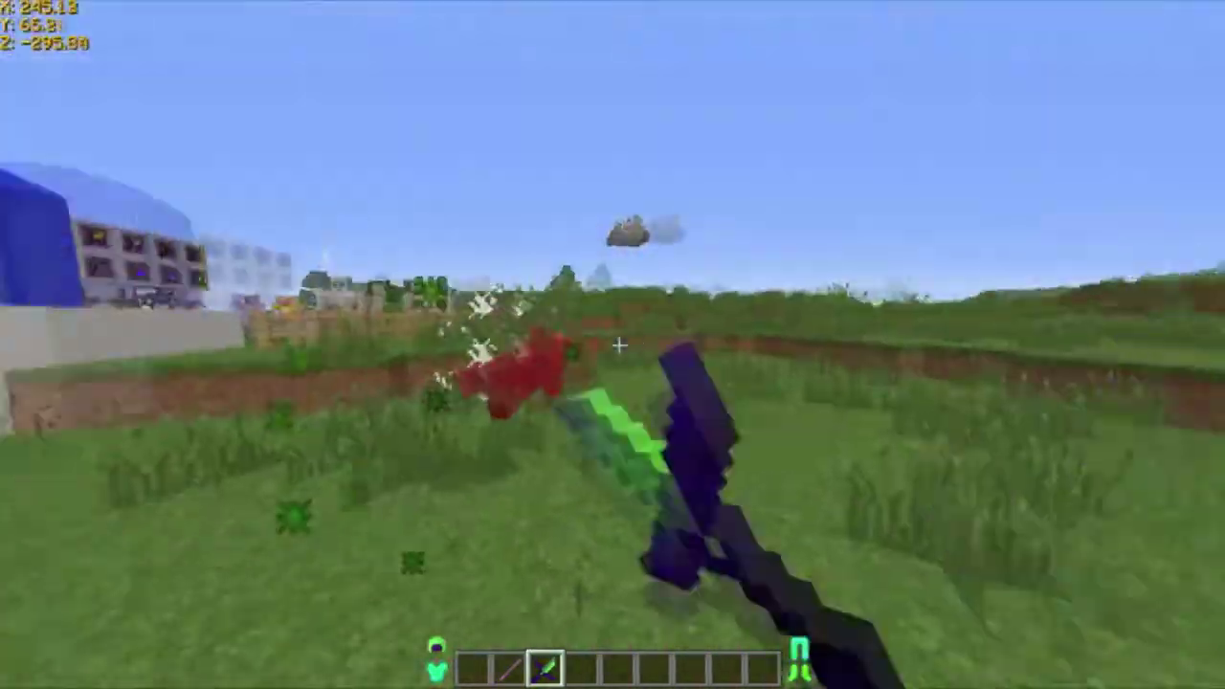
- Return to the item frame wall with an empty hand and clear the hotbar items and worn armor
key(8)
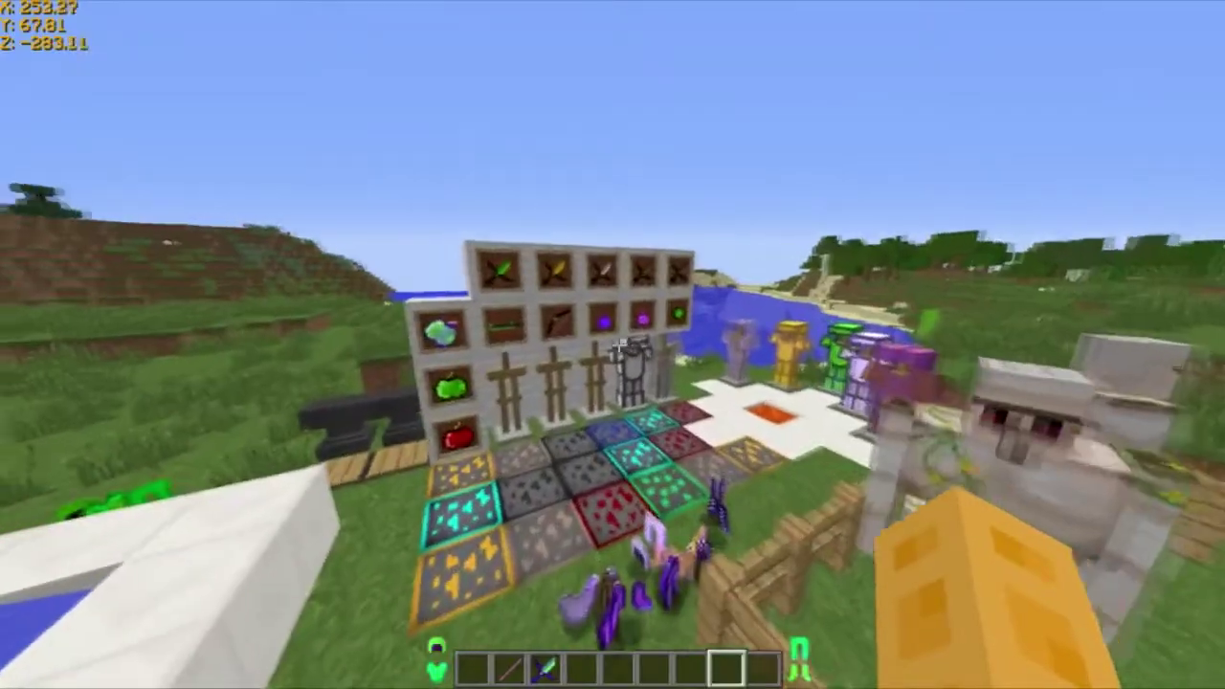
middle_click(619, 344)
key(e)
key(e)
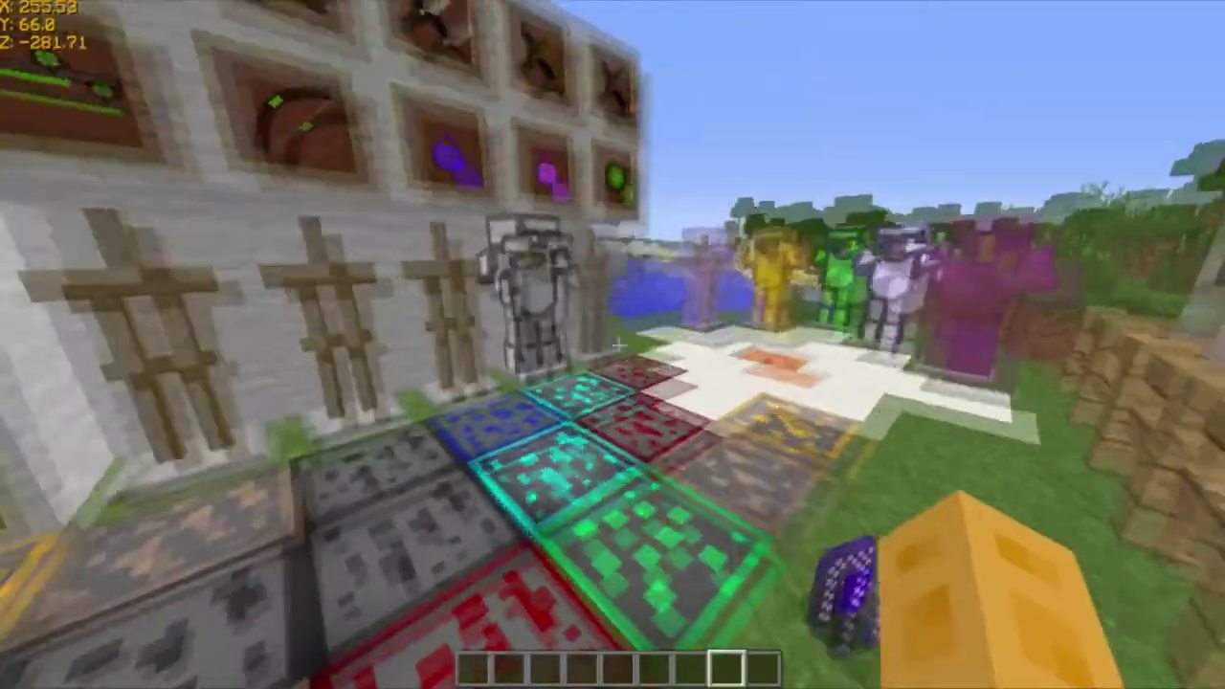
key(e)
key(e)
key(s)
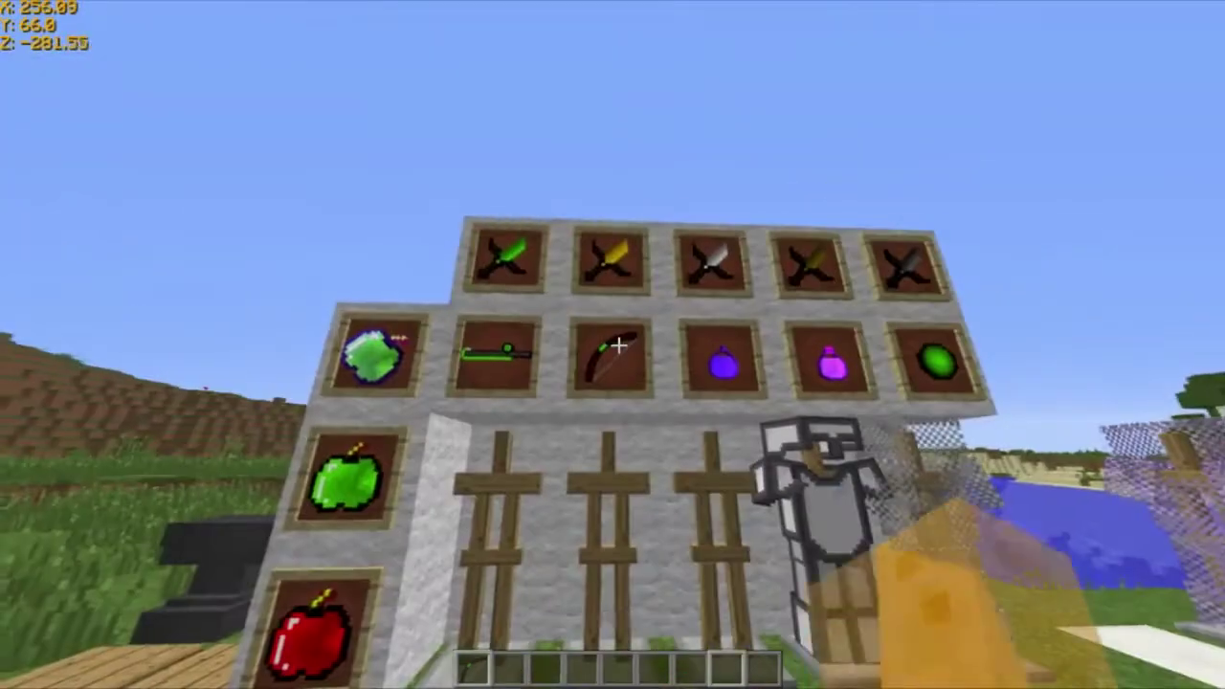
- Copy the bow, fishing rod, two golden apples and red apple from the item frames into the hotbar
key(2)
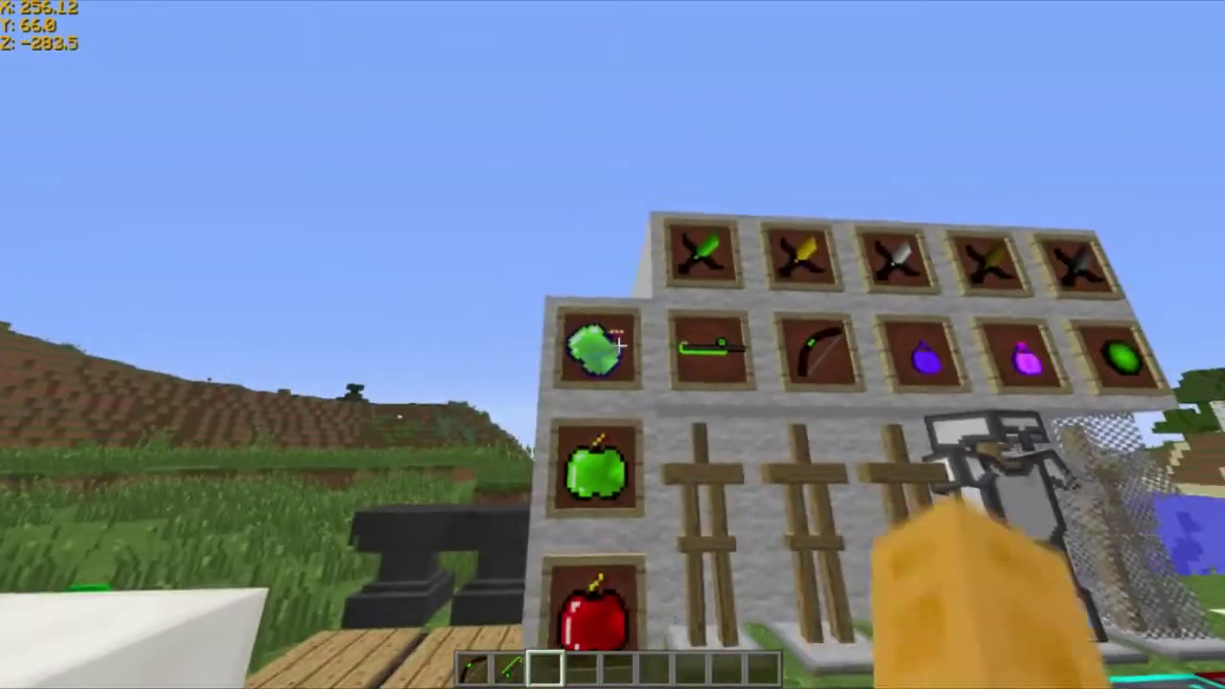
middle_click(612, 345)
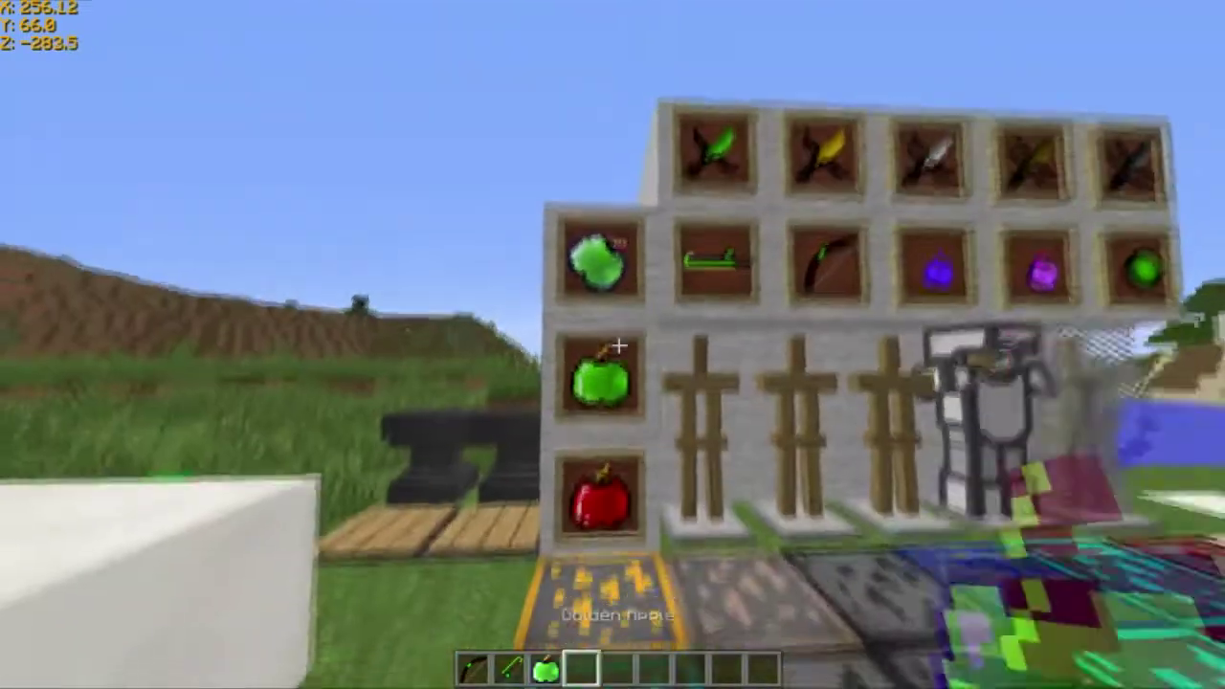
middle_click(612, 344)
middle_click(613, 344)
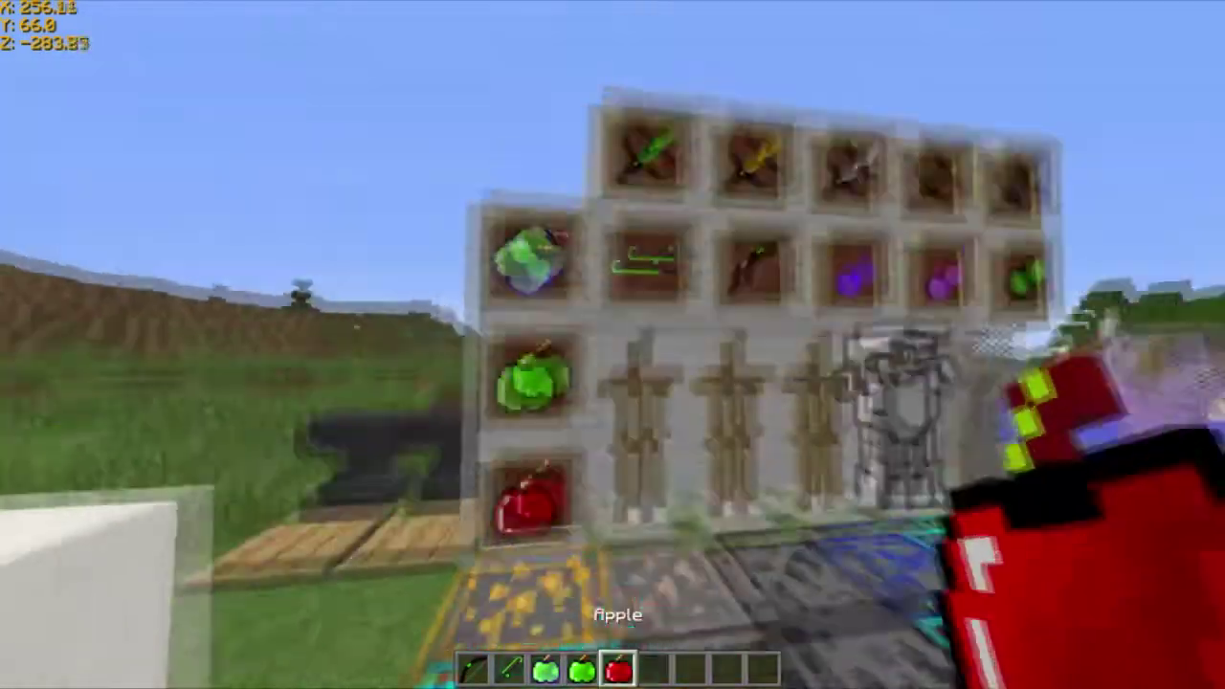
- Copy the diamond, golden, iron and wooden swords from the upper item frames into the hotbar
key(6)
key(space)
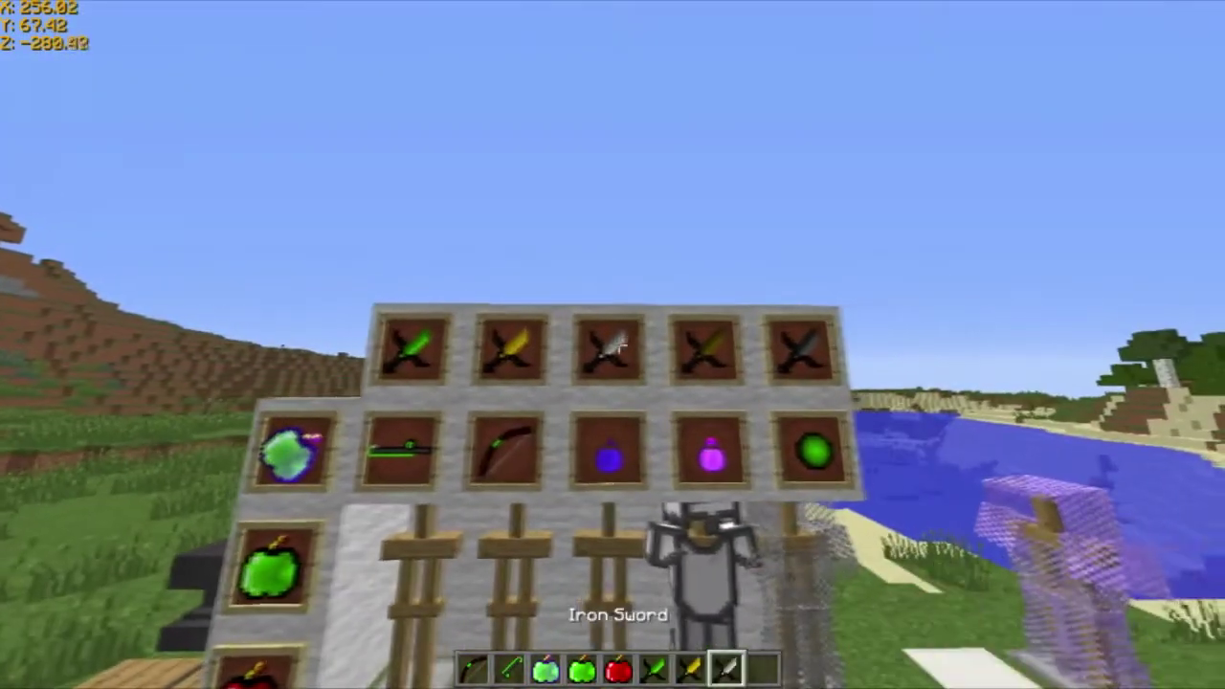
key(9)
middle_click(613, 344)
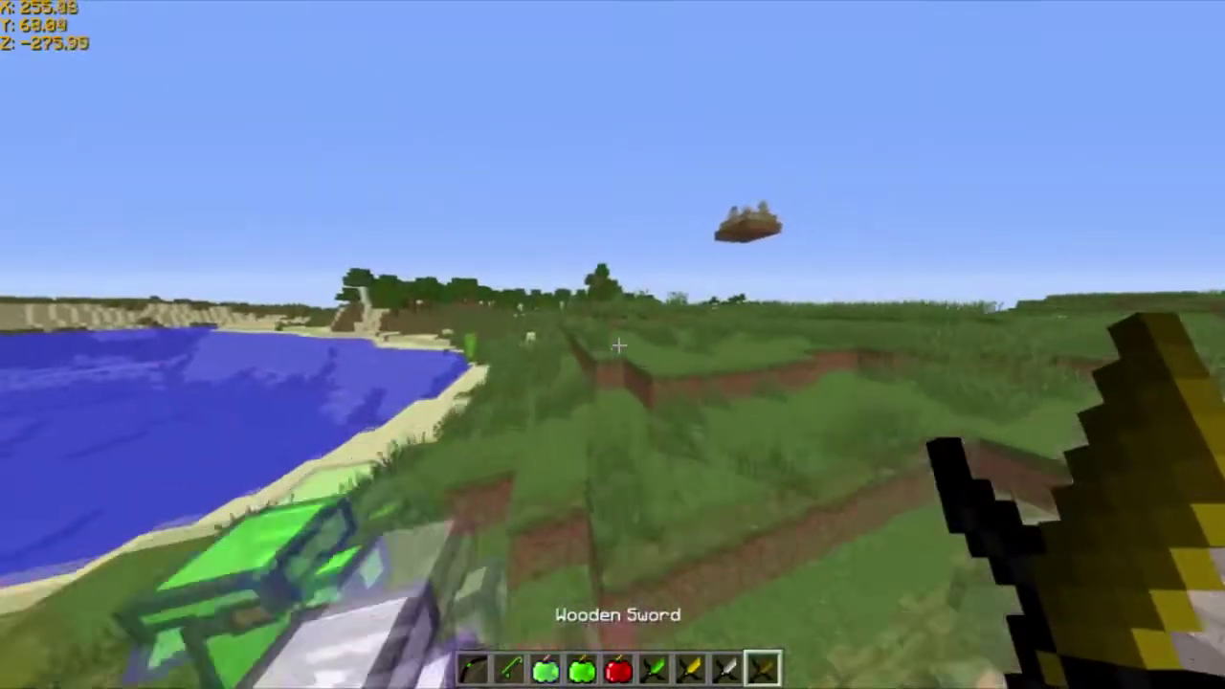
- Check the character in third person and drop the four swords toward the lava block among the quartz
key(F5)
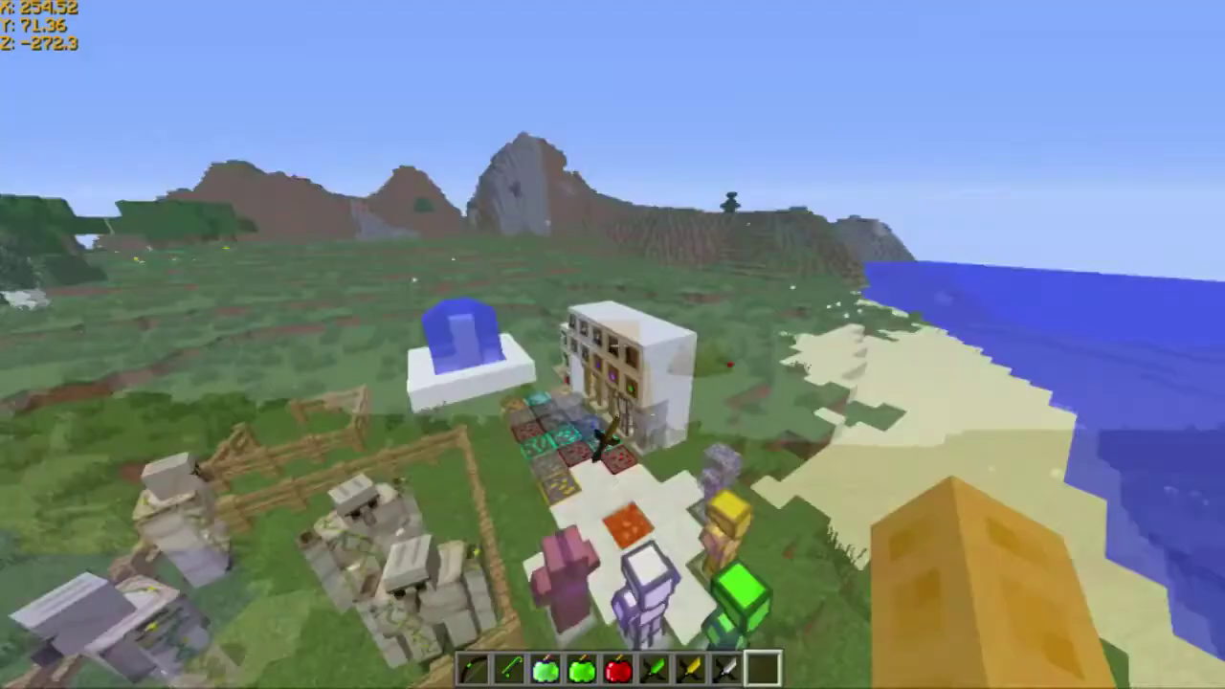
key(8)
key(F5)
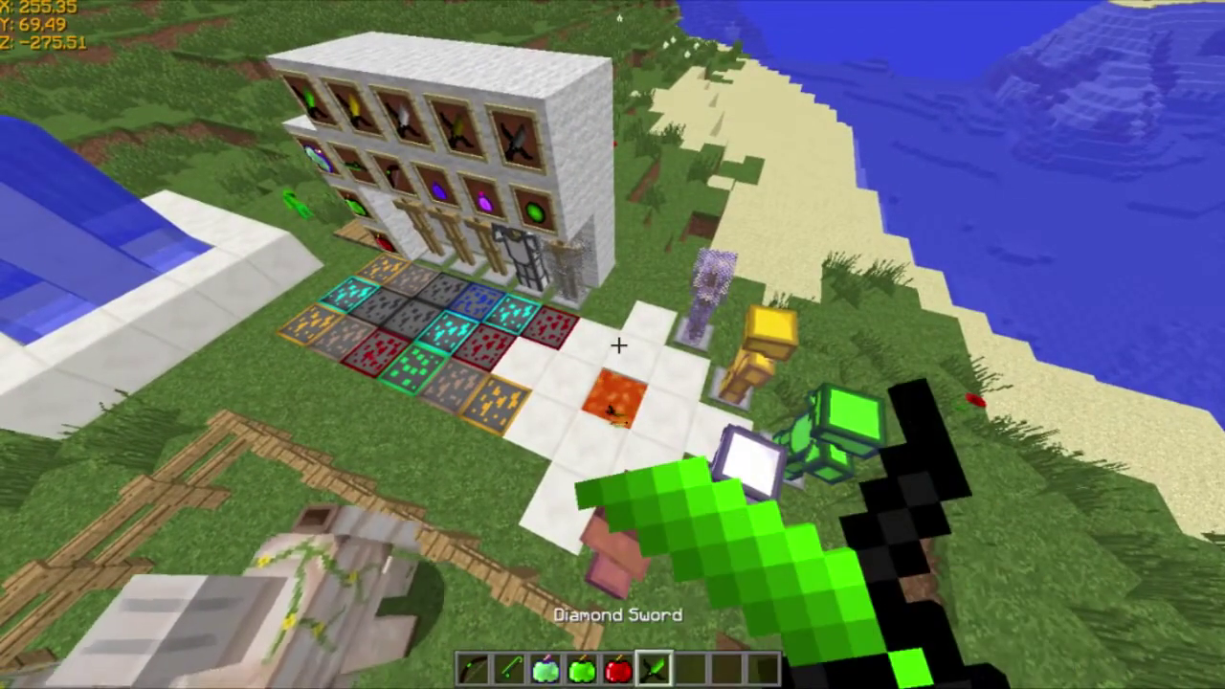
key(q)
key(w)
key(shift)
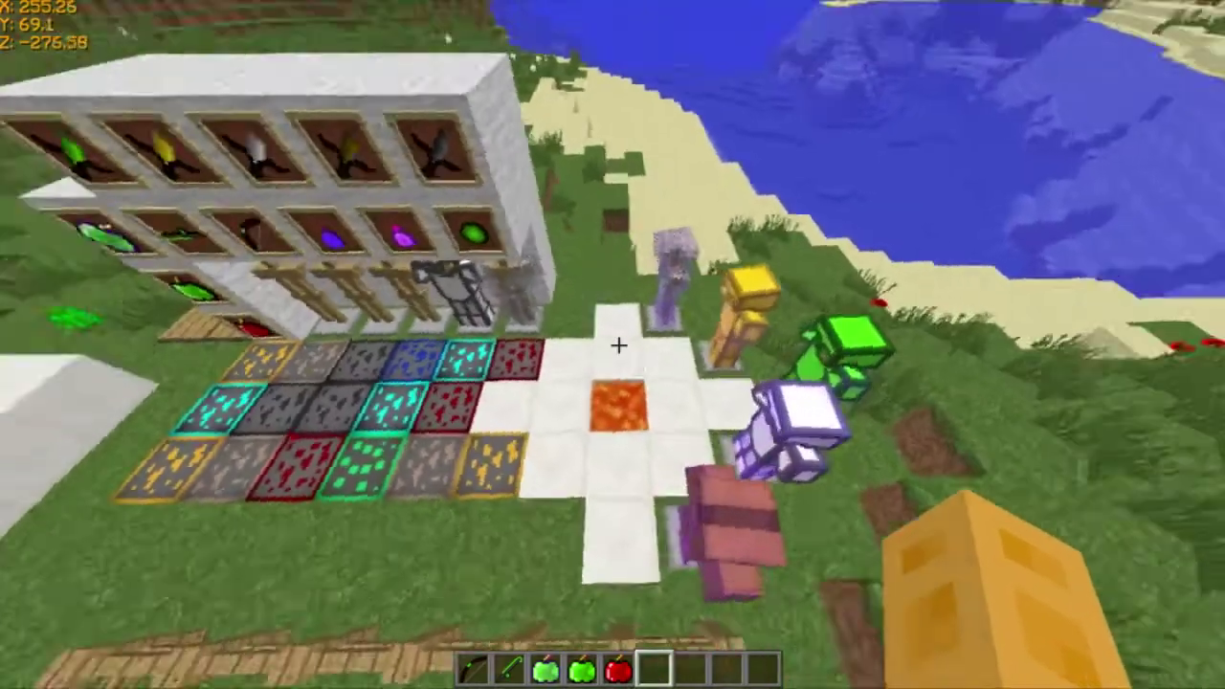
- Copy the stone sword from its frame, and drop it and the three apples into the lava
middle_click(618, 344)
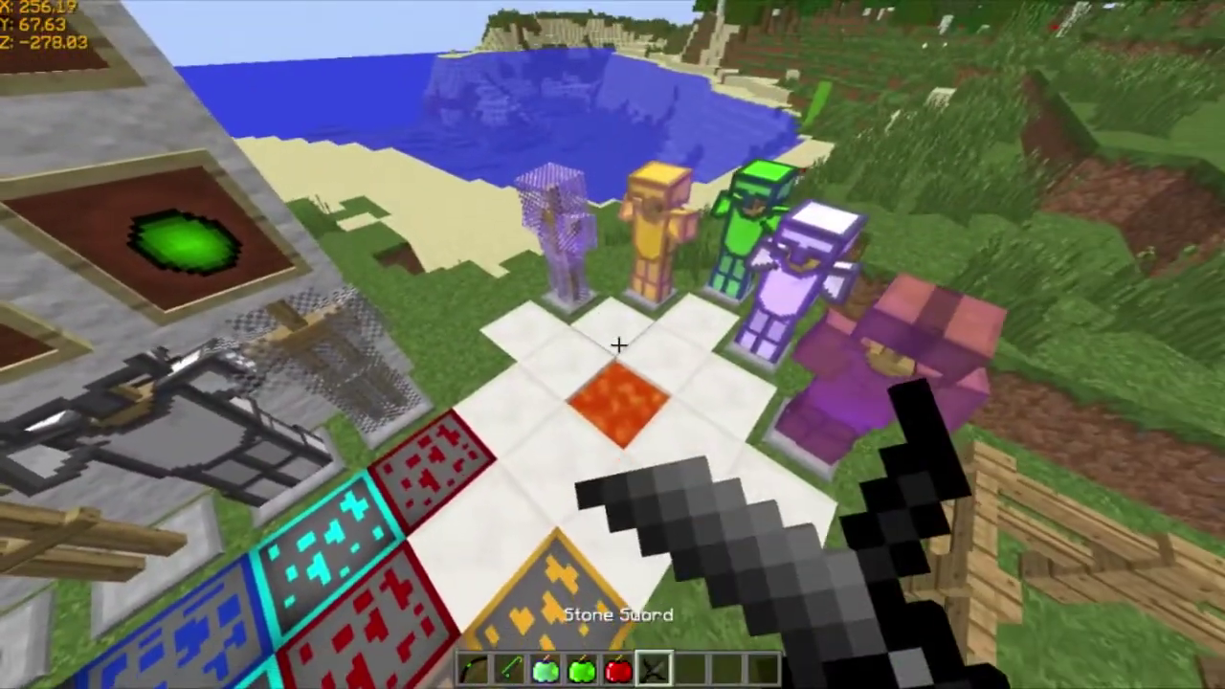
key(5)
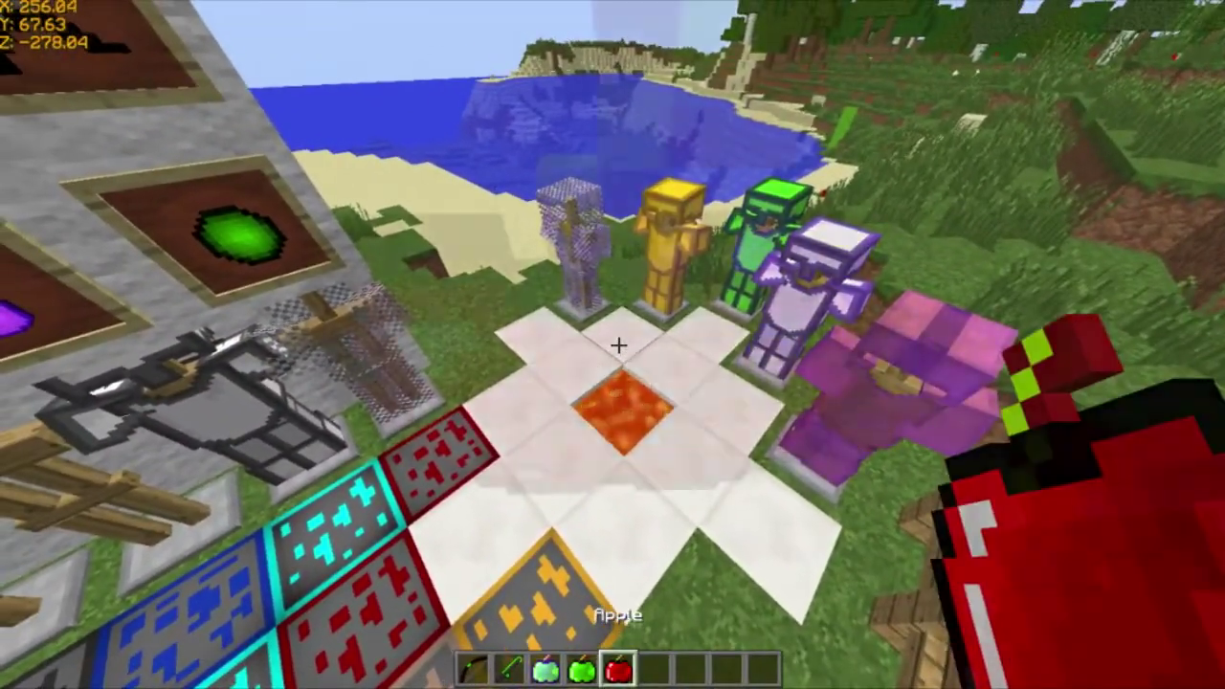
key(q)
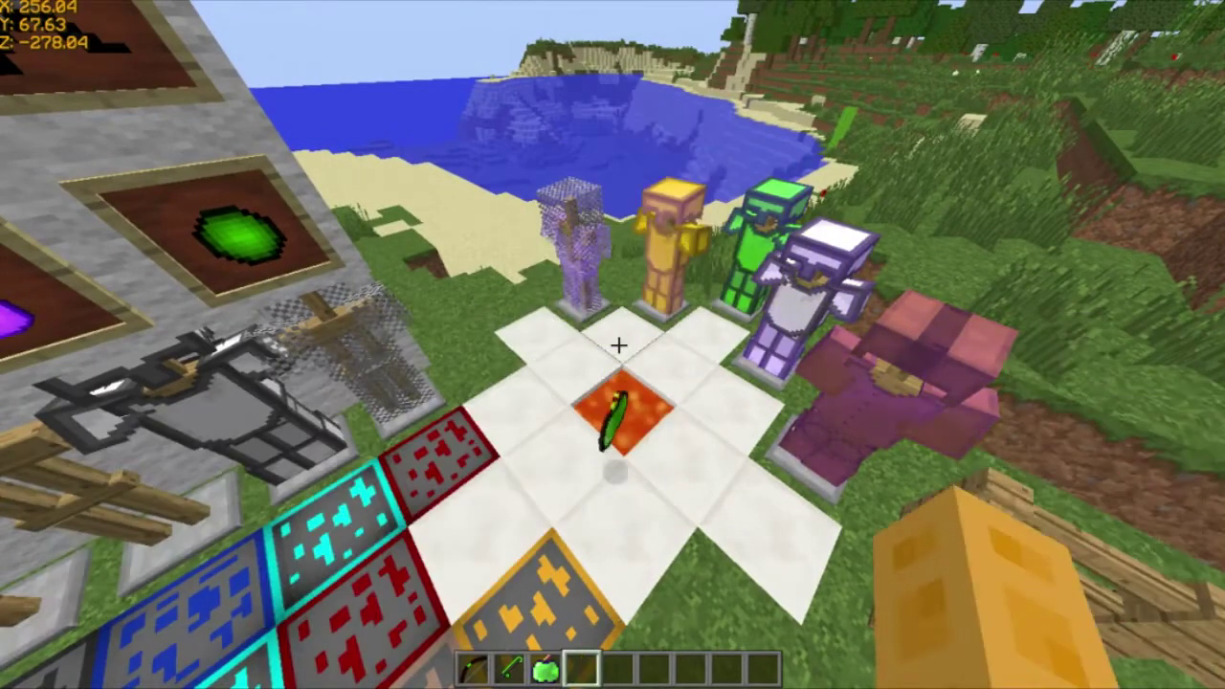
- Cast the fishing rod and shoot arrows with the bow toward the floating iron golem island
key(2)
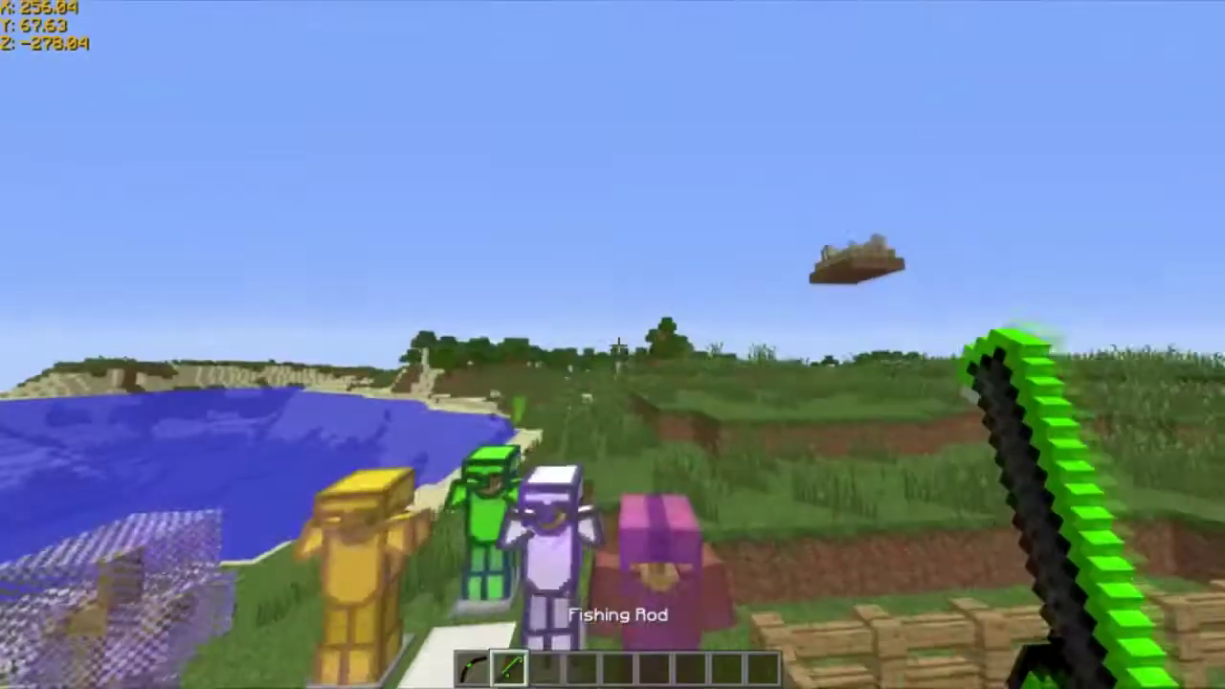
right_click(612, 344)
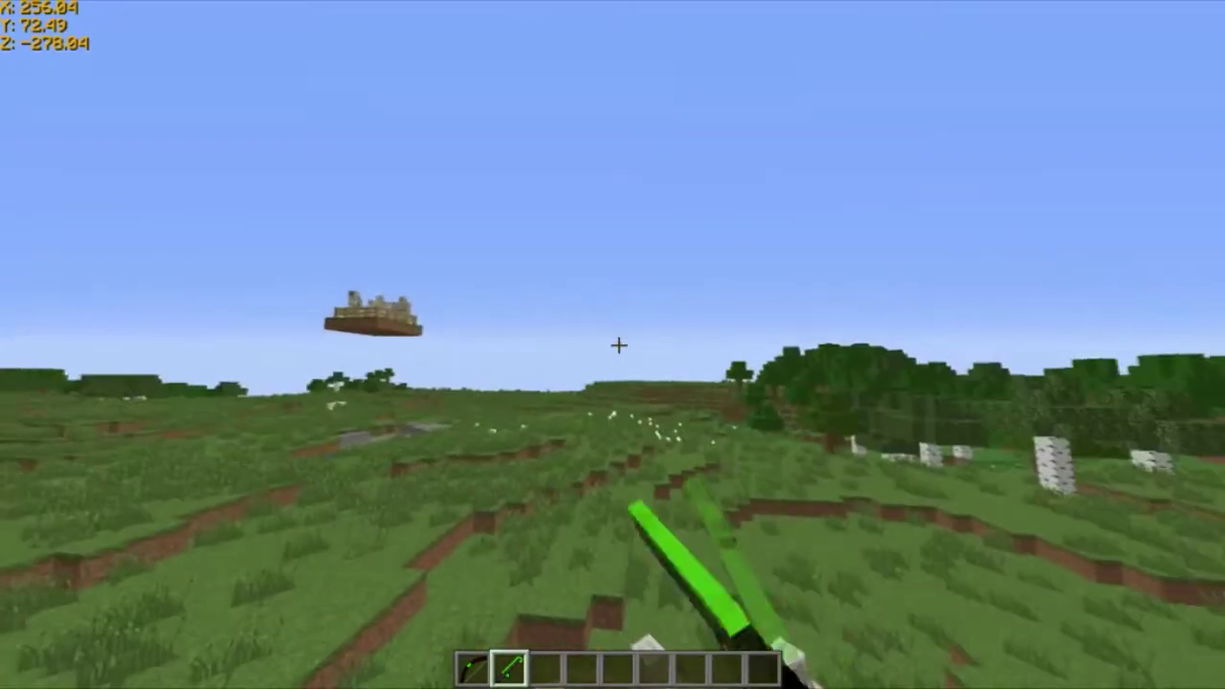
key(1)
right_click(618, 345)
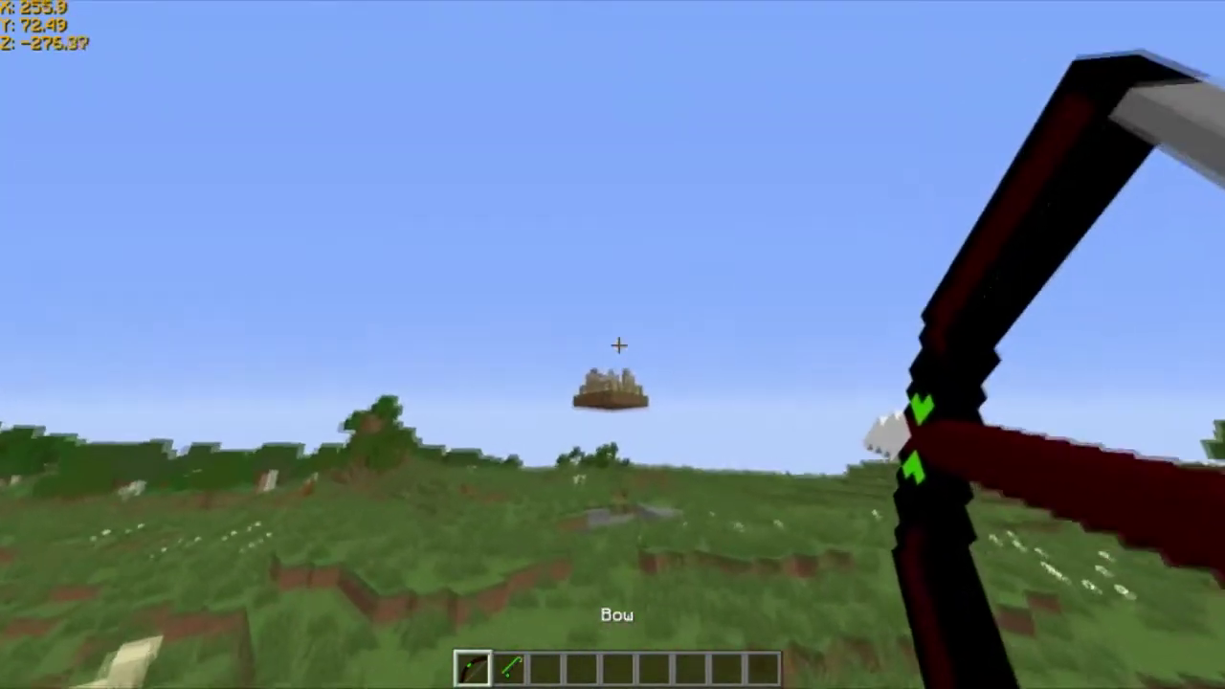
key(c)
right_click(619, 344)
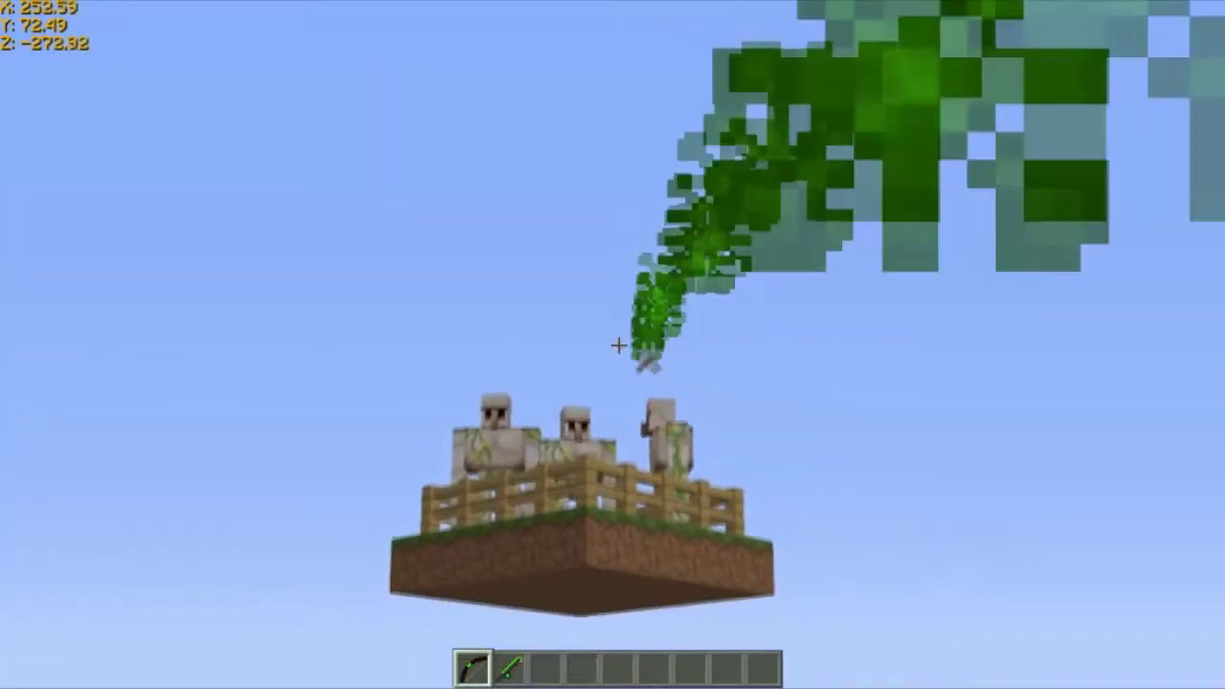
key(w)
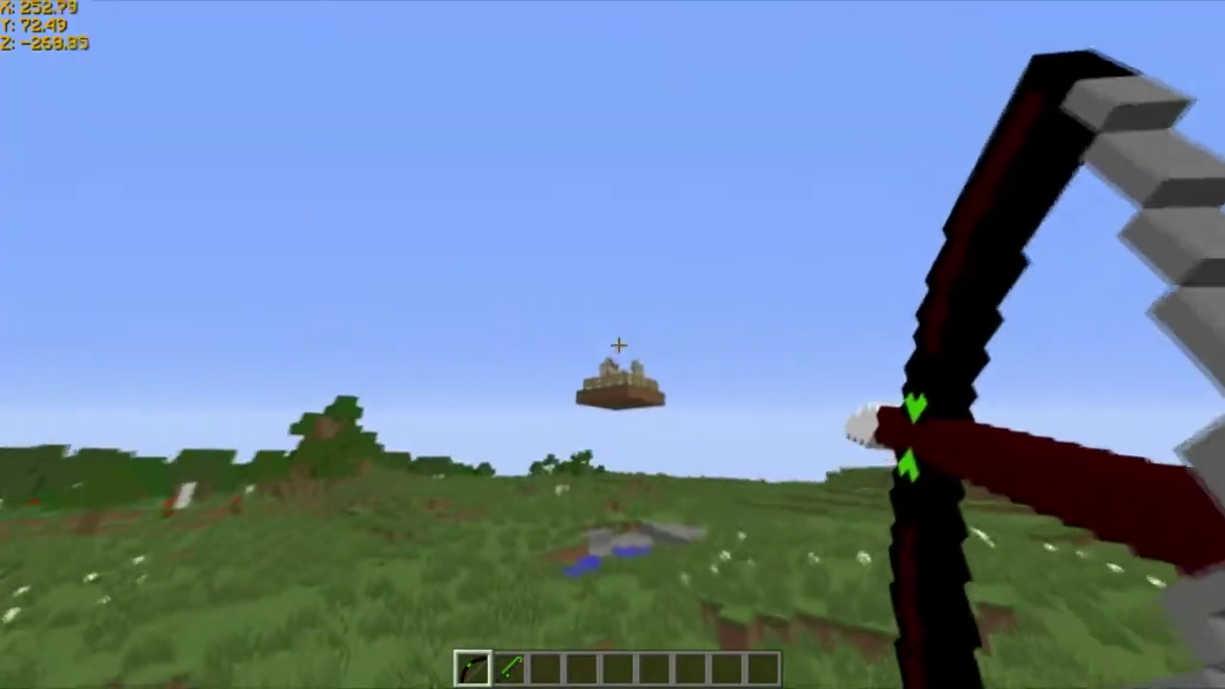
- Fly back down to the lava block, view the burning character in third person and return to first-person view
key(6)
key(w)
key(shift)
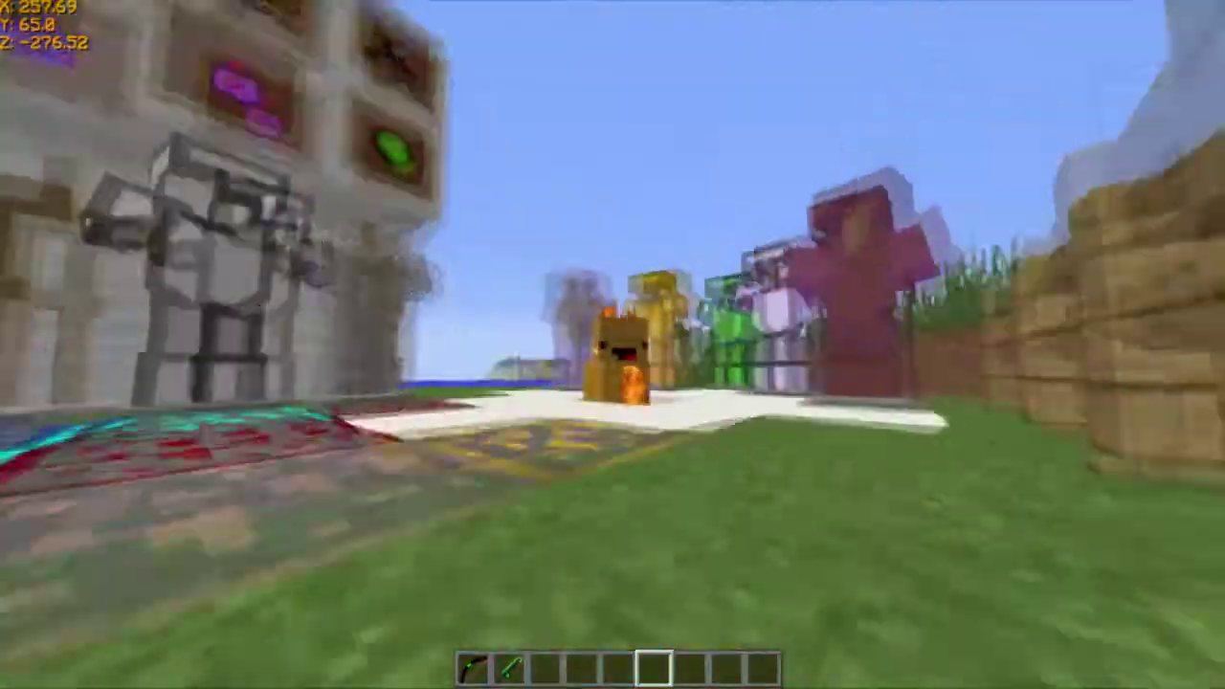
key(space)
key(space)
key(F5)
key(w)
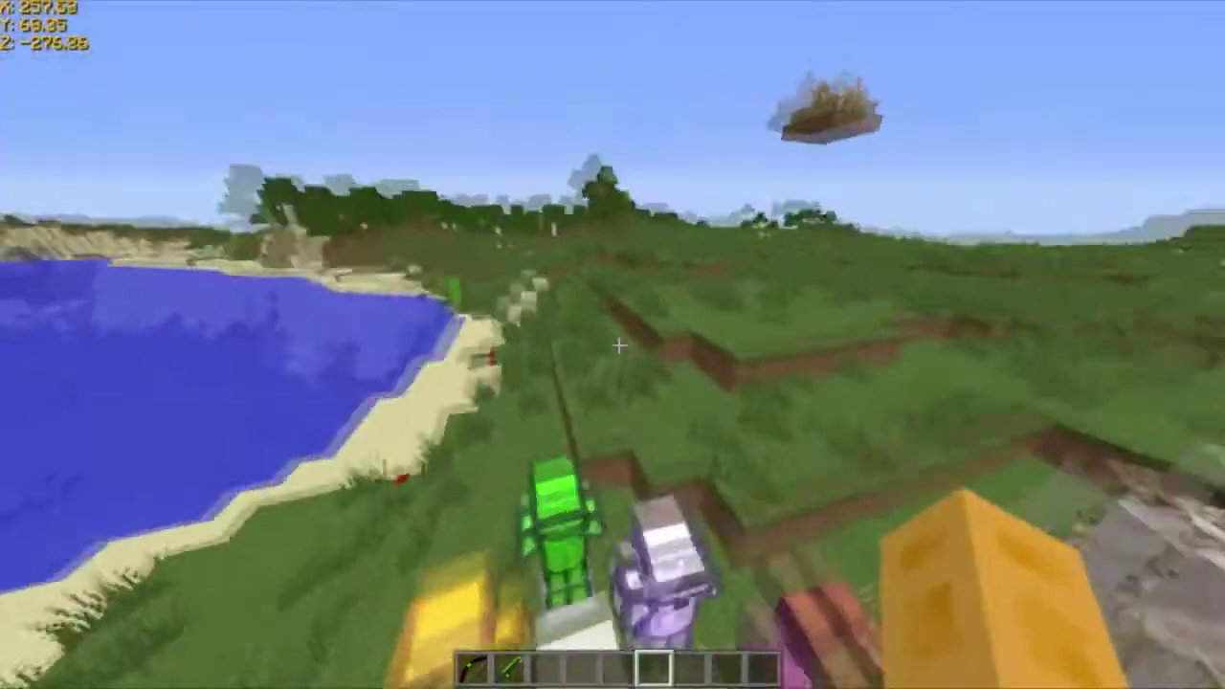
- Dive into the lake to show the underwater view and fly back above the display area
key(shift)
key(w)
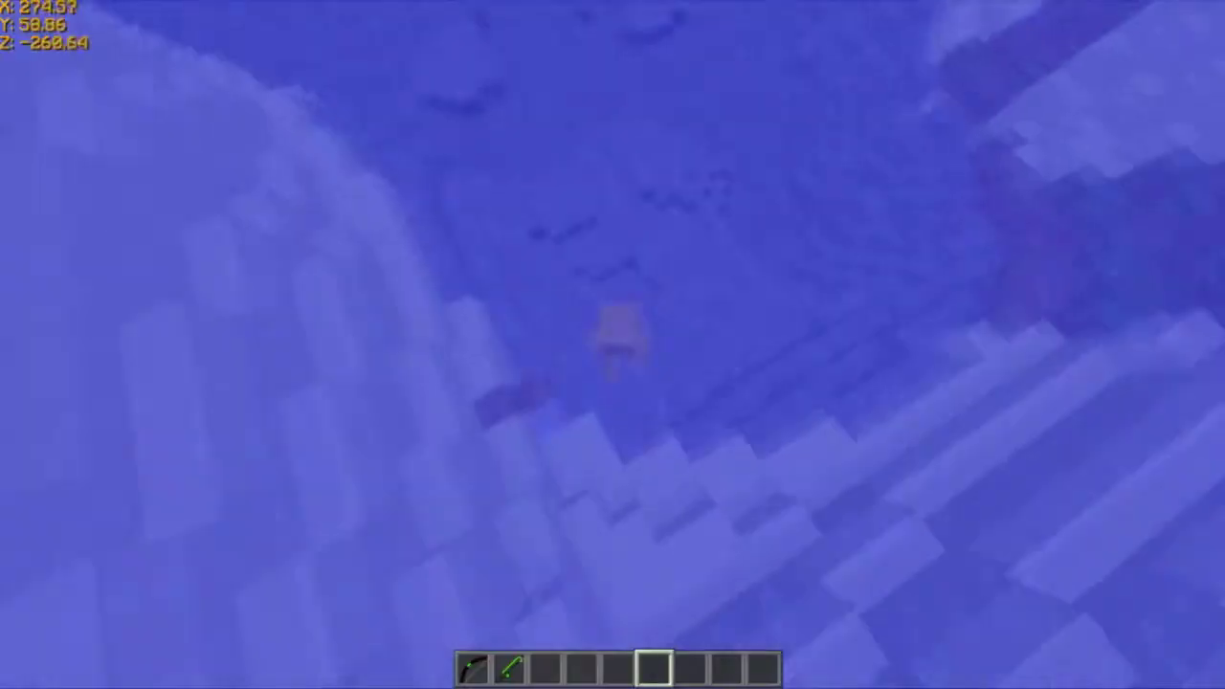
key(space)
key(w)
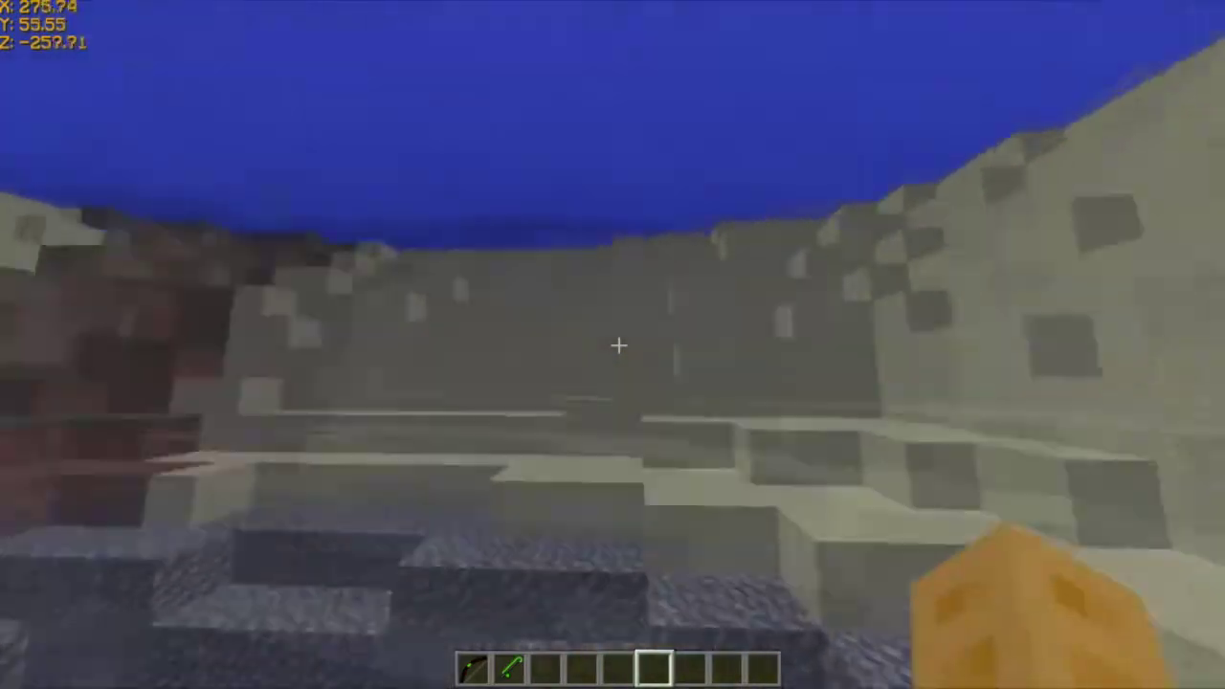
key(space)
key(w)
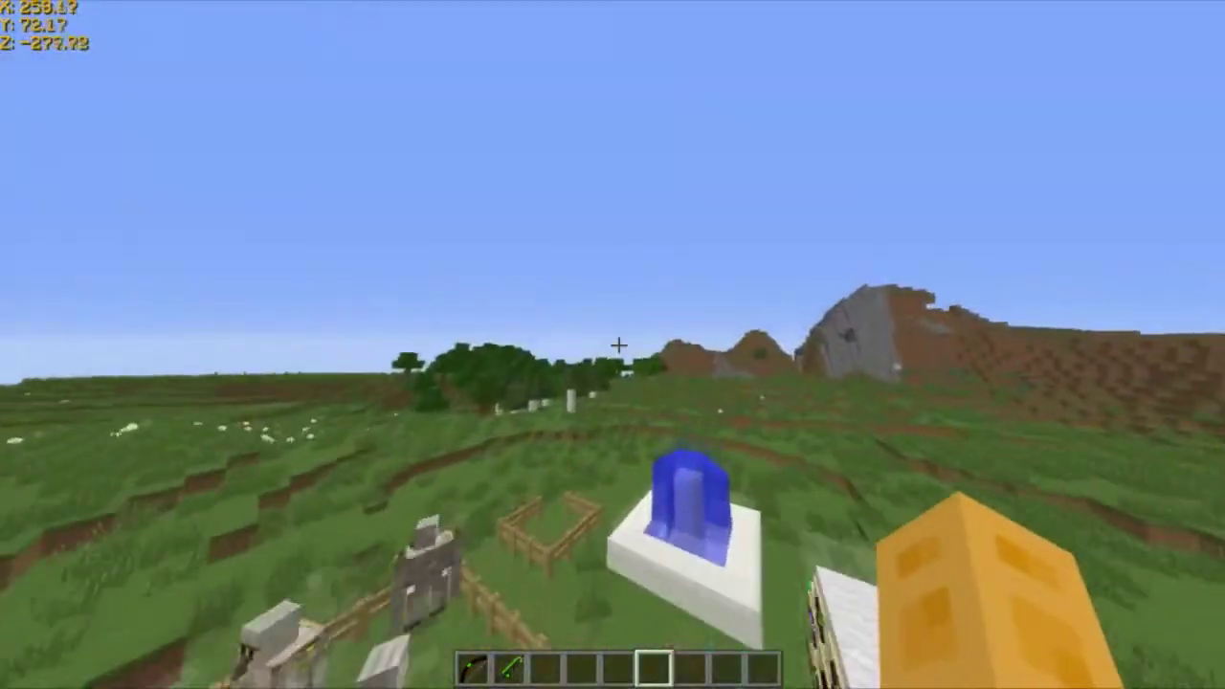
- Fly a loop over the iron golem pen and the water fountain, and land beside the ore blocks
key(shift)
key(w)
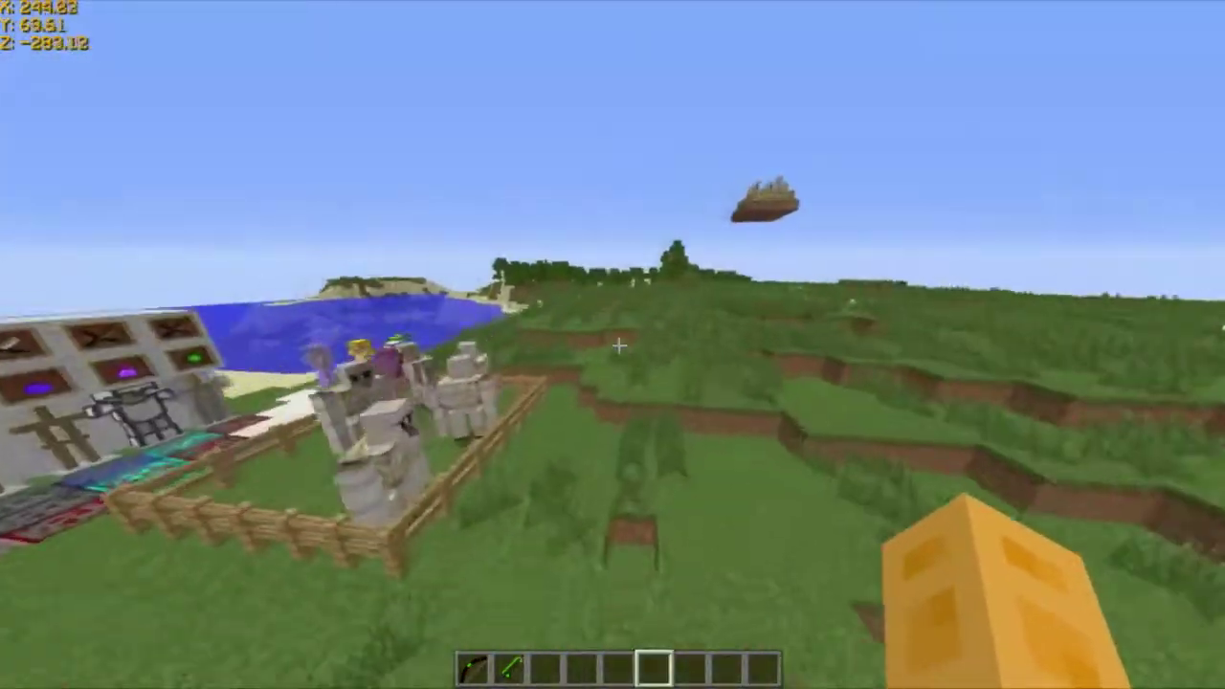
key(w)
key(space)
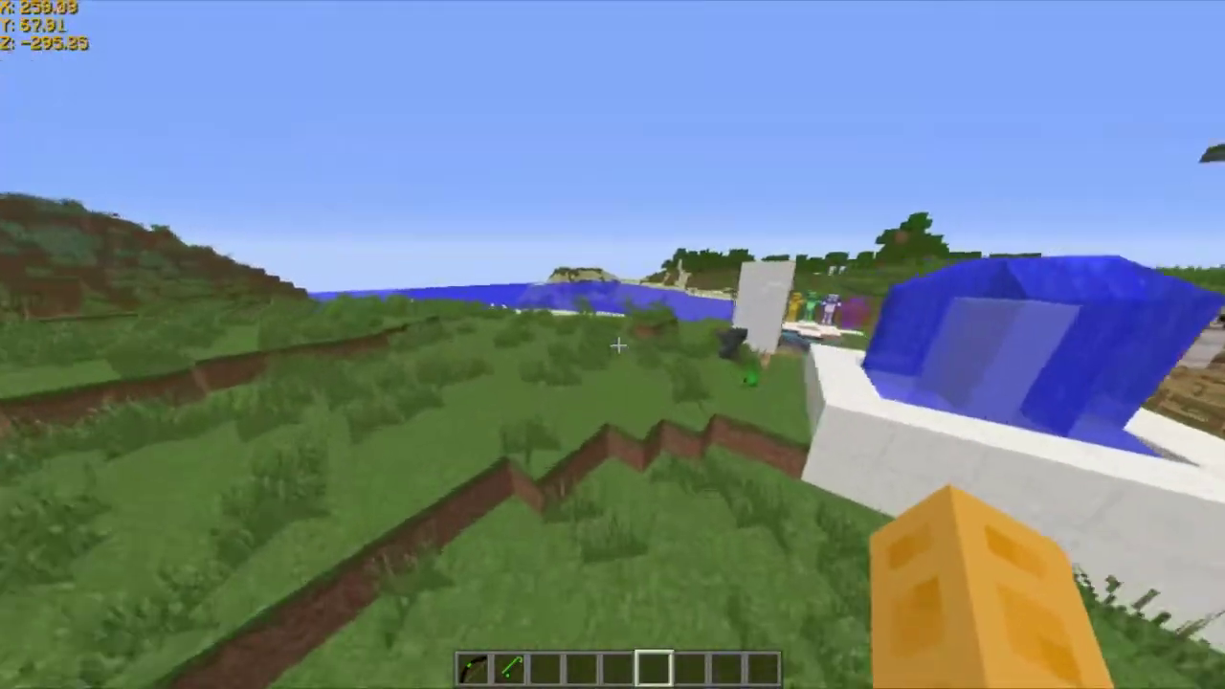
key(w)
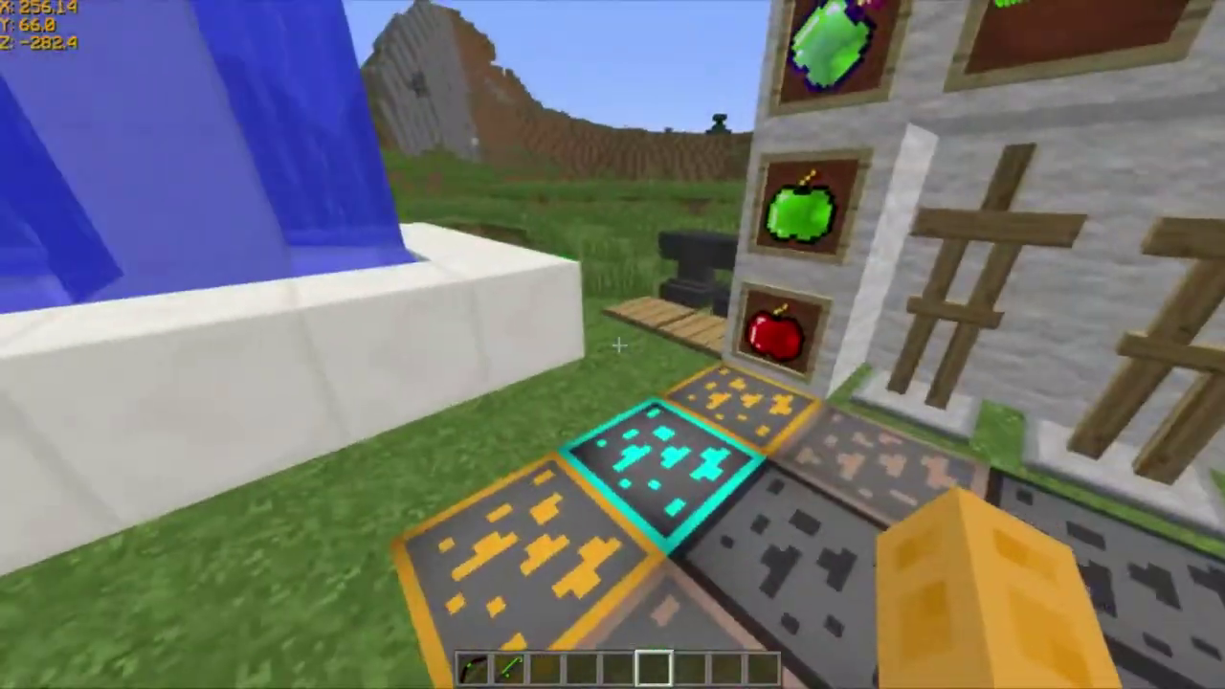
- Place a diamond ore block on the grass beside the ore display and break it to show its particles
key(a)
key(d)
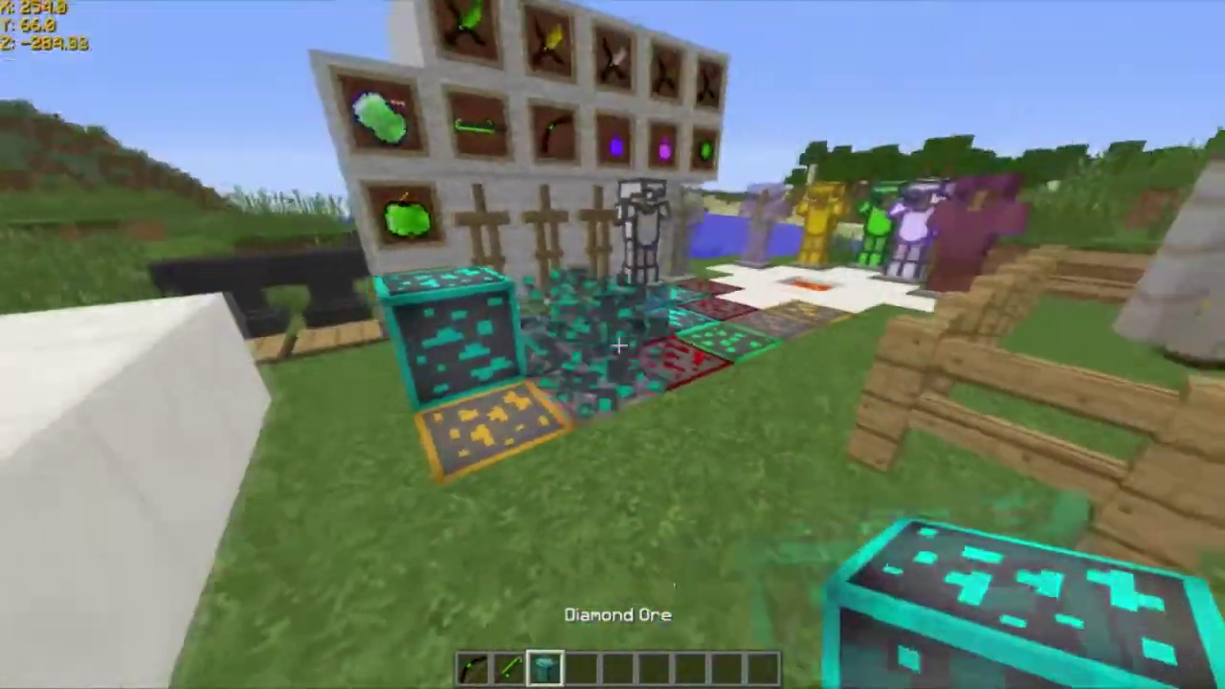
key(s)
click(619, 346)
right_click(619, 346)
click(619, 345)
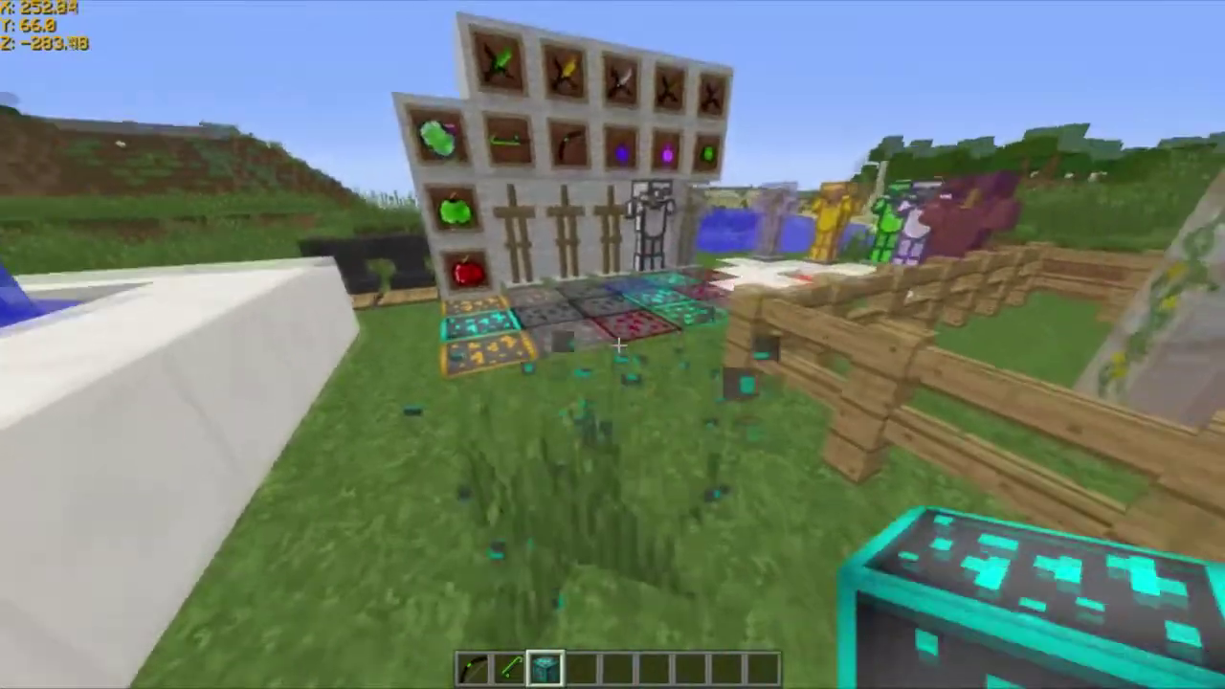
key(w)
scroll(619, 346, down, 3)
- Switch to spectator mode with the command /gamemode 3
key(w)
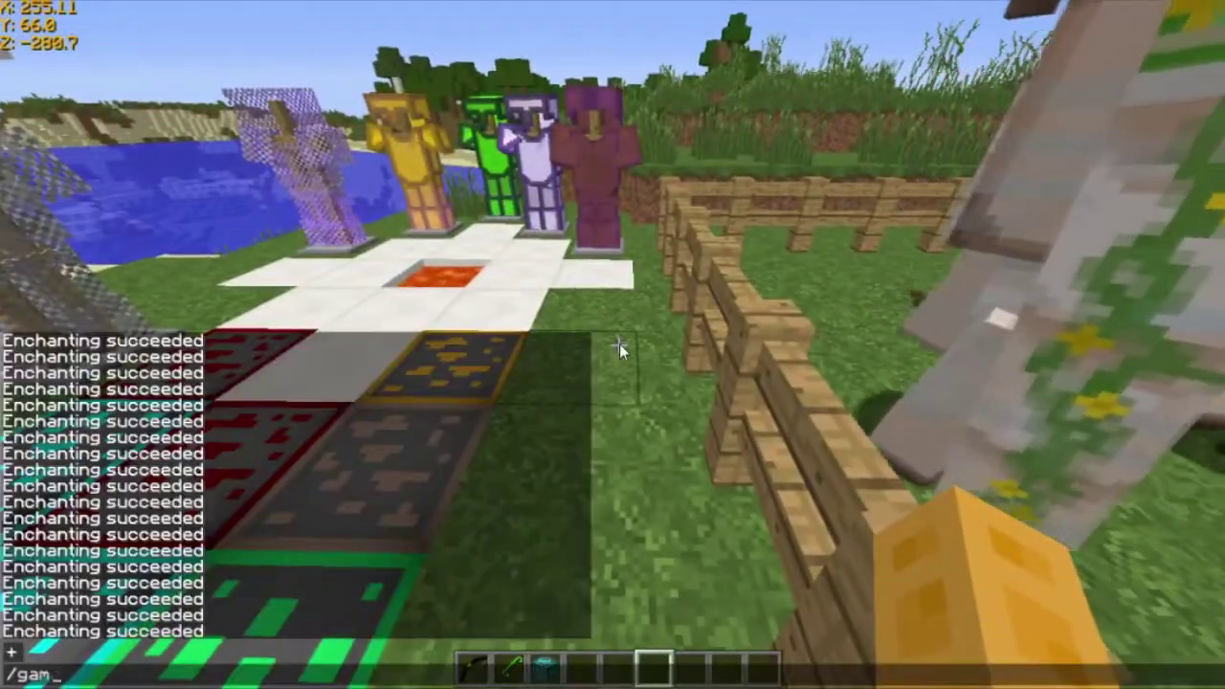
text(/gamemode 3)
key(Return)
- Sink through the ground to view the caves, lava and underground water, and rise back above the display area
key(shift)
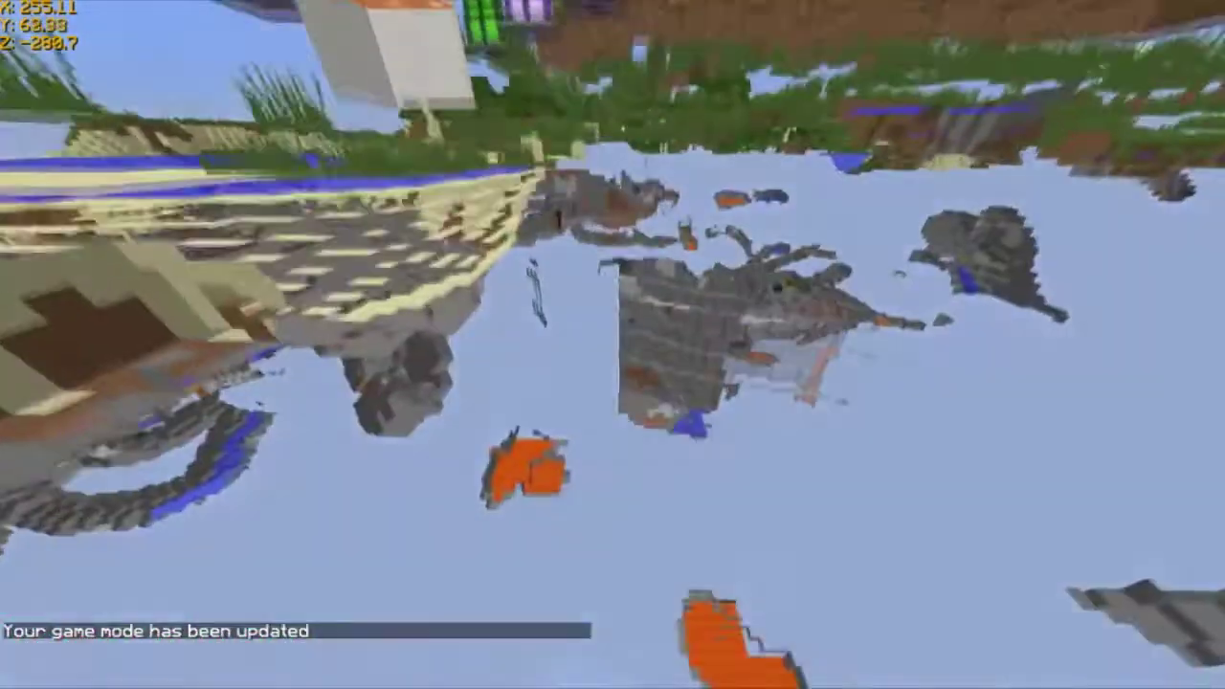
key(c)
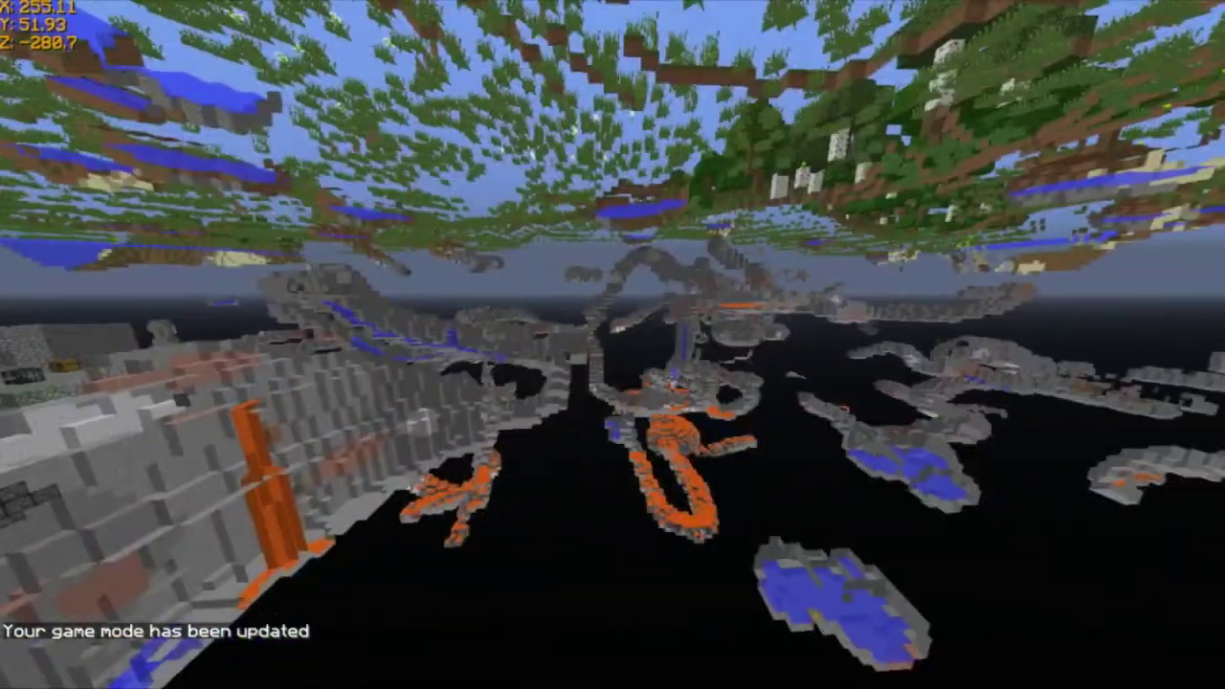
key(w)
key(space)
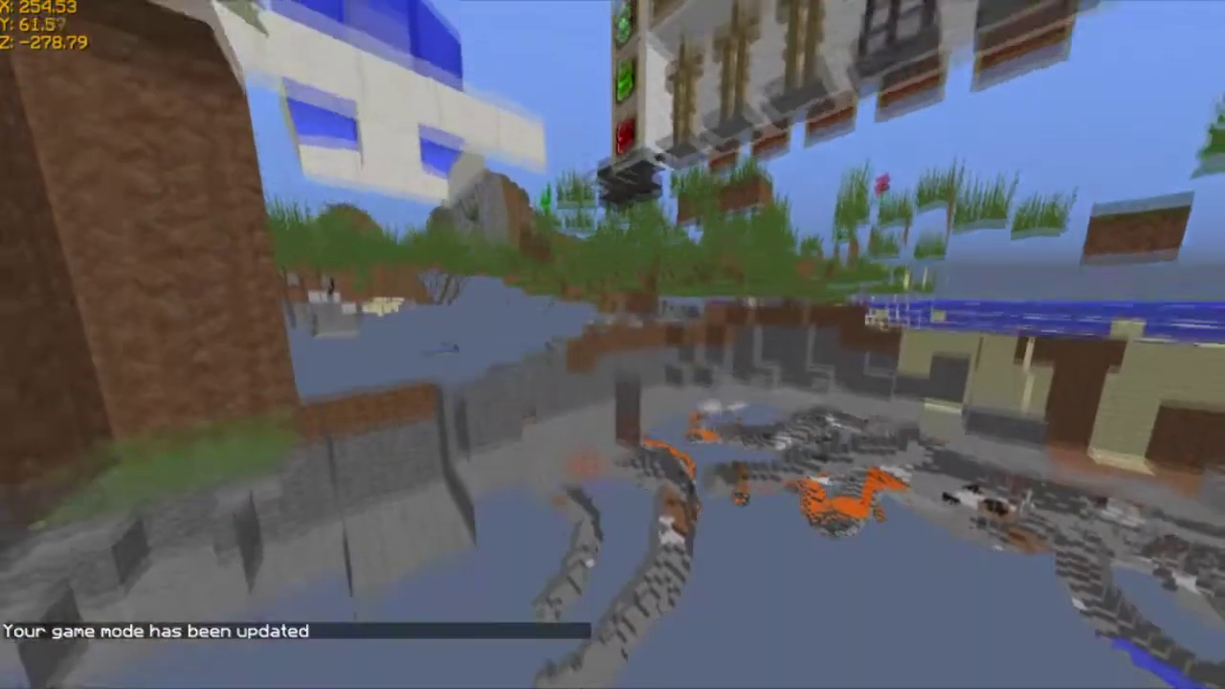
key(space)
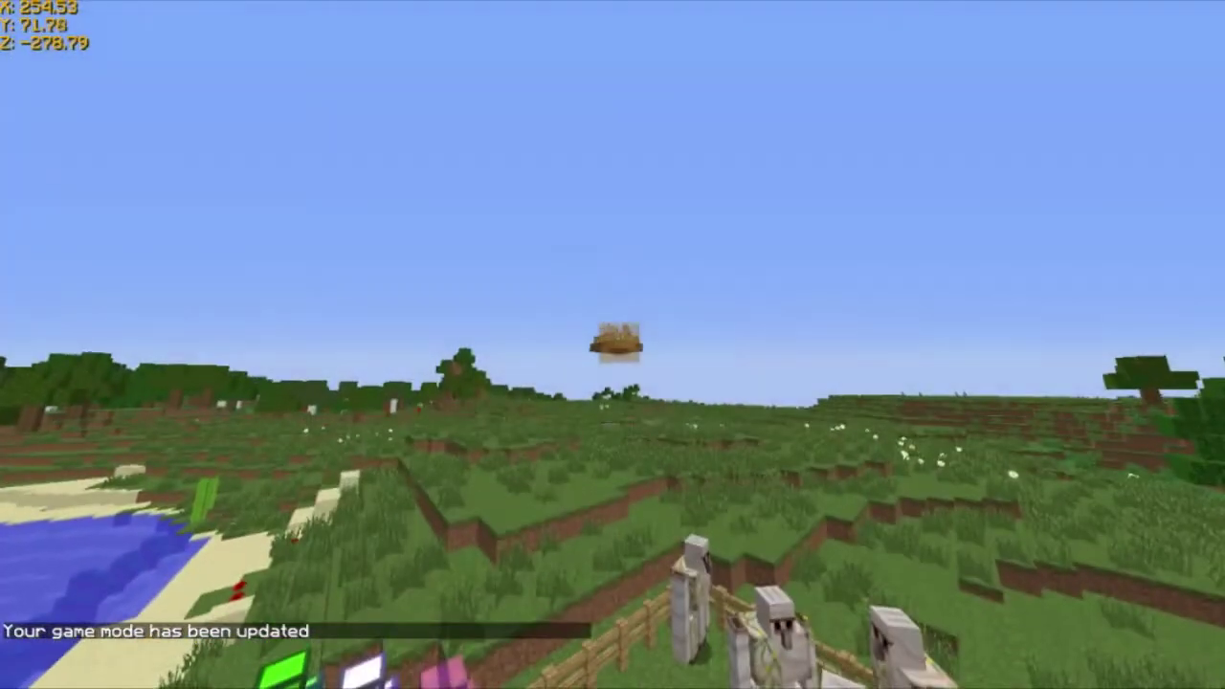
- Switch the game mode with the command /gamemode 1
key(BackSpace)
text(1)
key(Return)
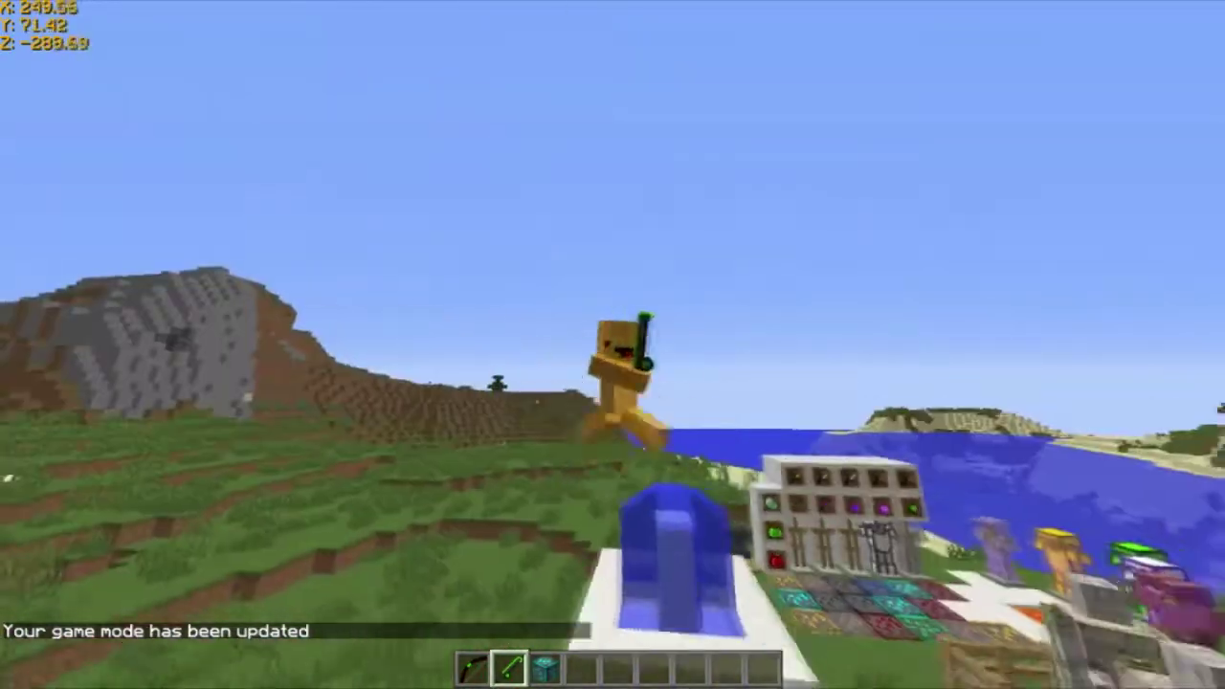
- Fly around the display area in front-facing third-person view with the fishing rod in hand, and return to first-person view
key(s)
key(c)
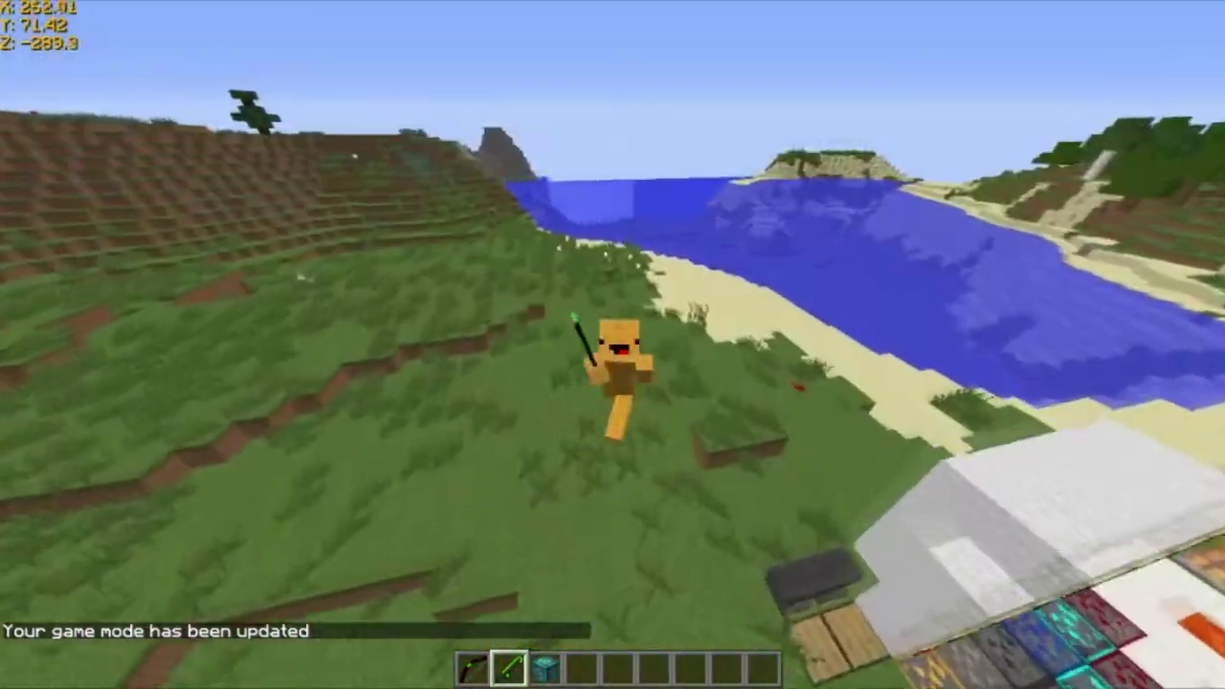
key(F5)
key(a)
key(w)
- Cast the fishing rod over the grass beside the fountain, and reel it in and recast it while flying
right_click(619, 345)
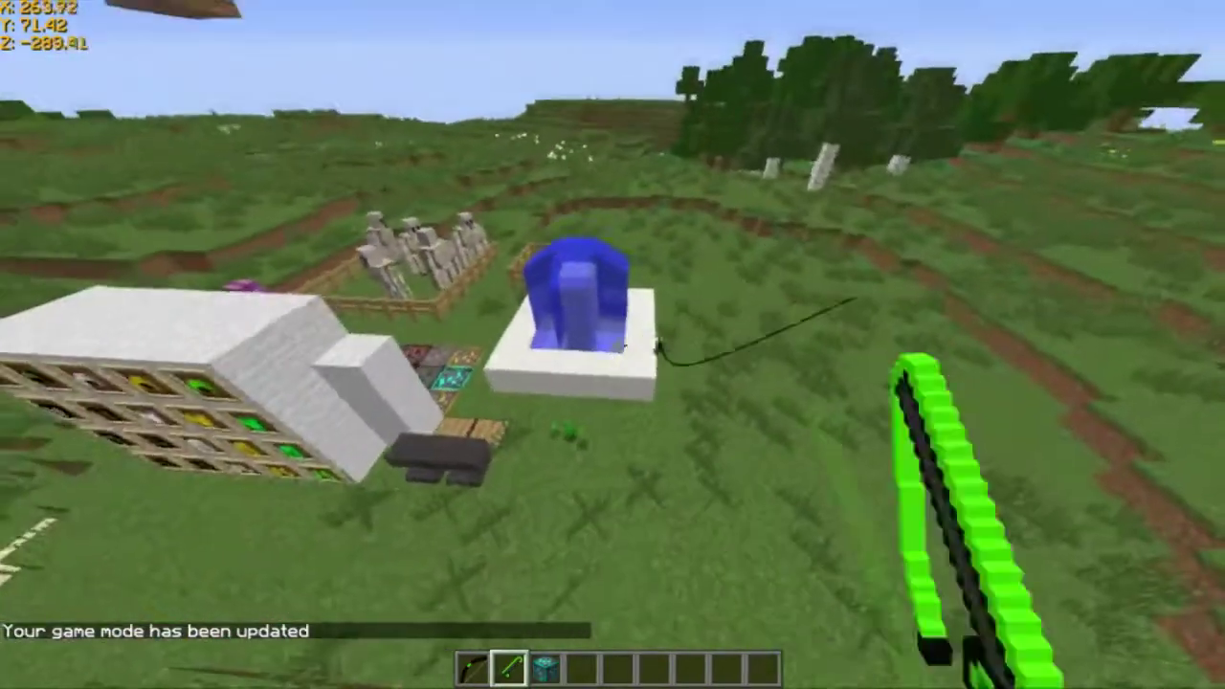
scroll(619, 345, up, 3)
key(w)
scroll(618, 345, down, 3)
right_click(618, 346)
right_click(618, 345)
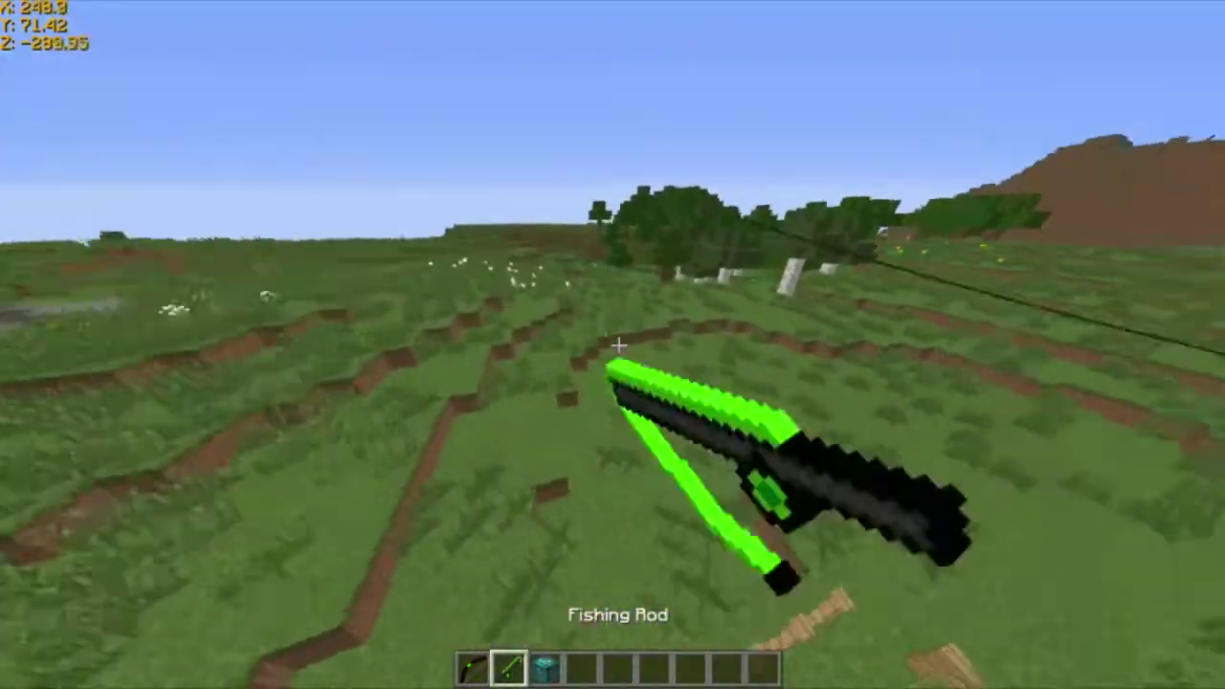
- Switch to an empty hand and show the flying character from the front near the lake and floating island
scroll(618, 345, up, 4)
key(F5)
key(F5)
key(s)
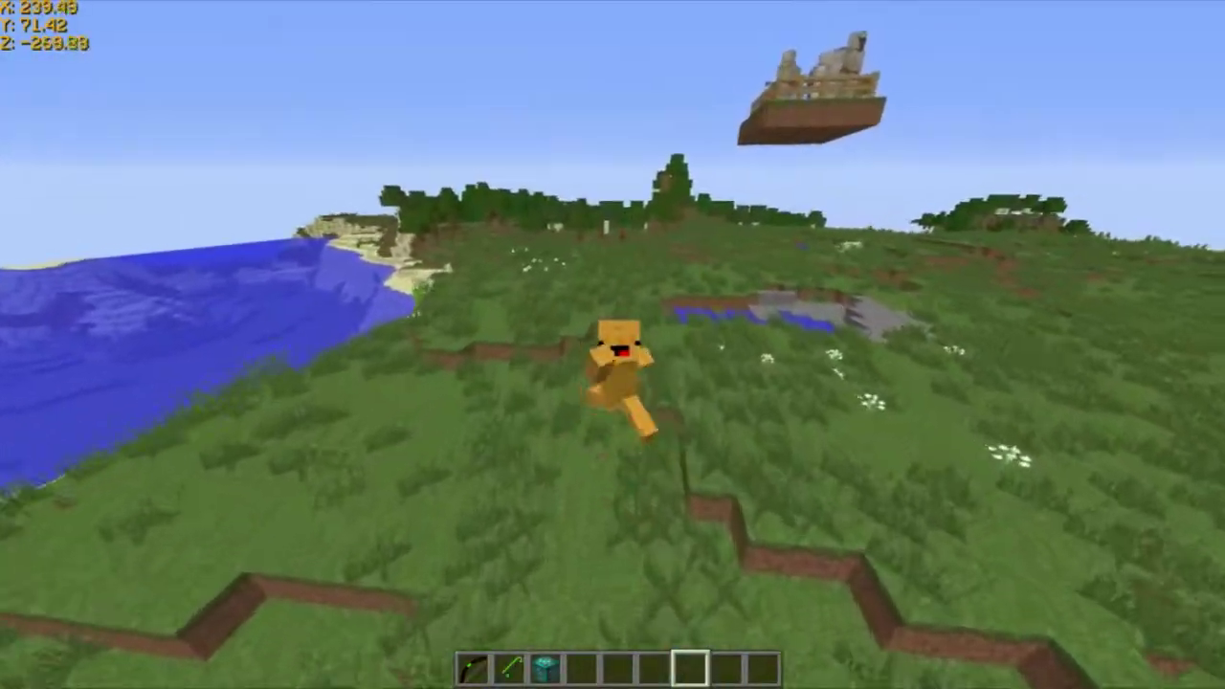
key(w)
key(w)
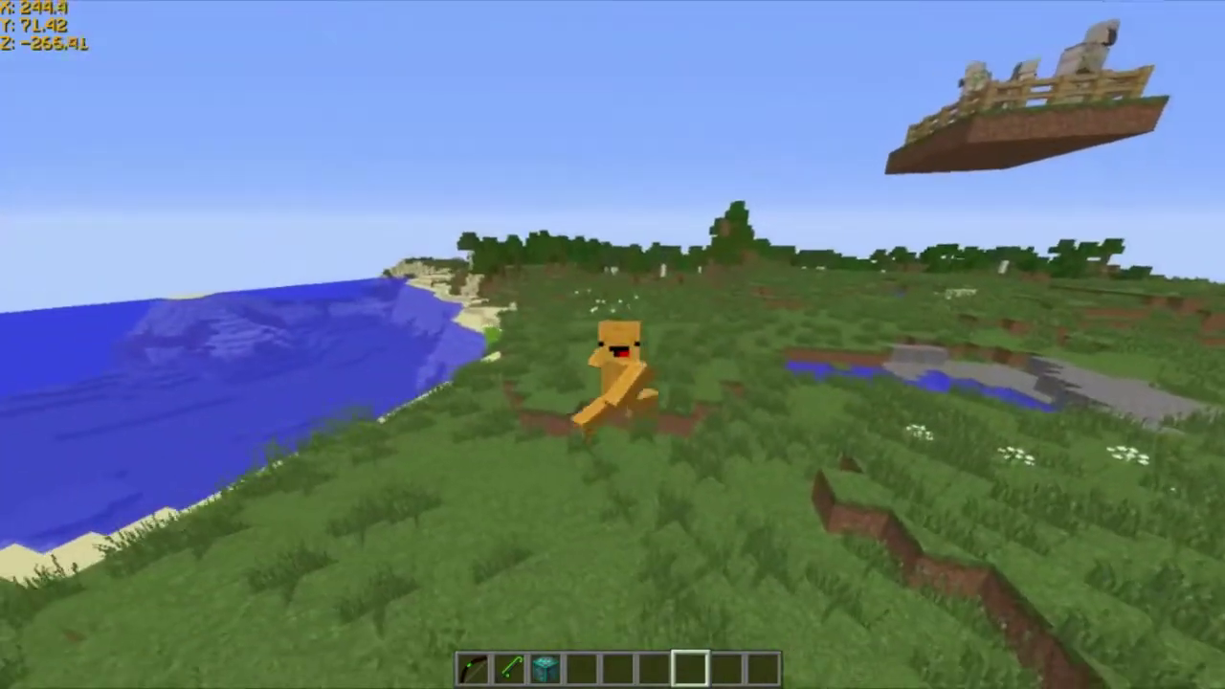
key(F5)
- Fly back past the golem pen toward the fountain in first-person view while swinging the empty hand
key(a)
click(618, 345)
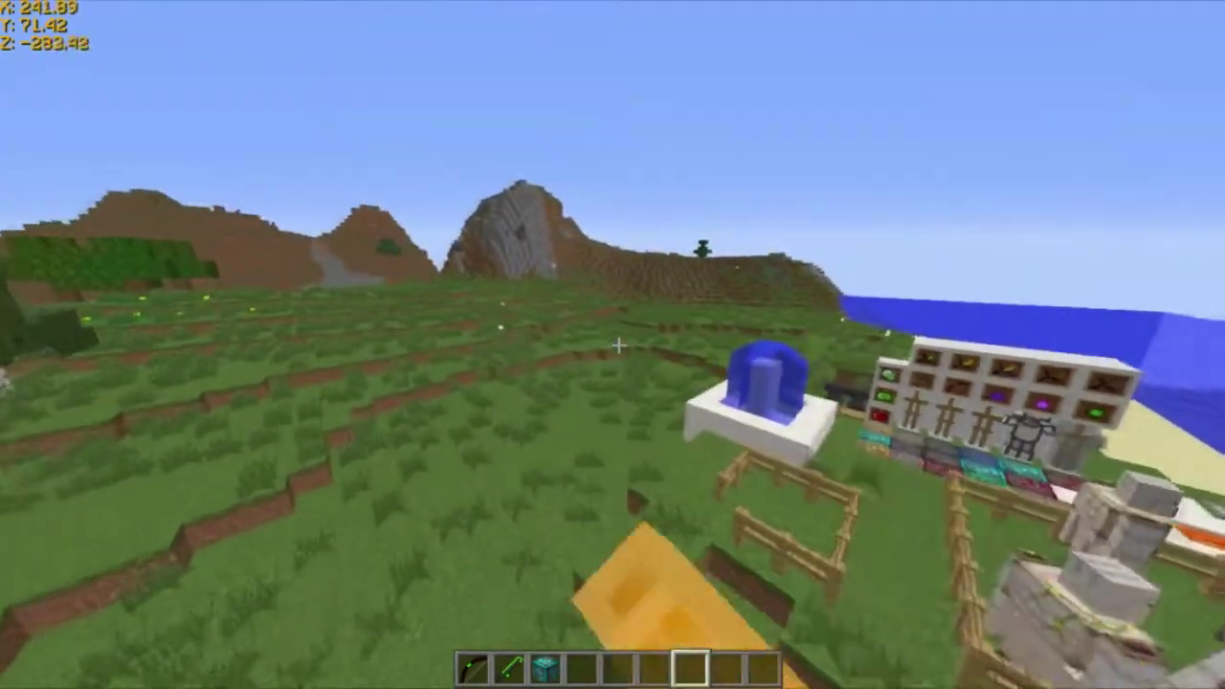
key(c)
key(shift)
click(618, 344)
key(w)
click(618, 344)
- Cycle through the third-person perspectives near the fountain and fly toward the hills in first-person view
key(F5)
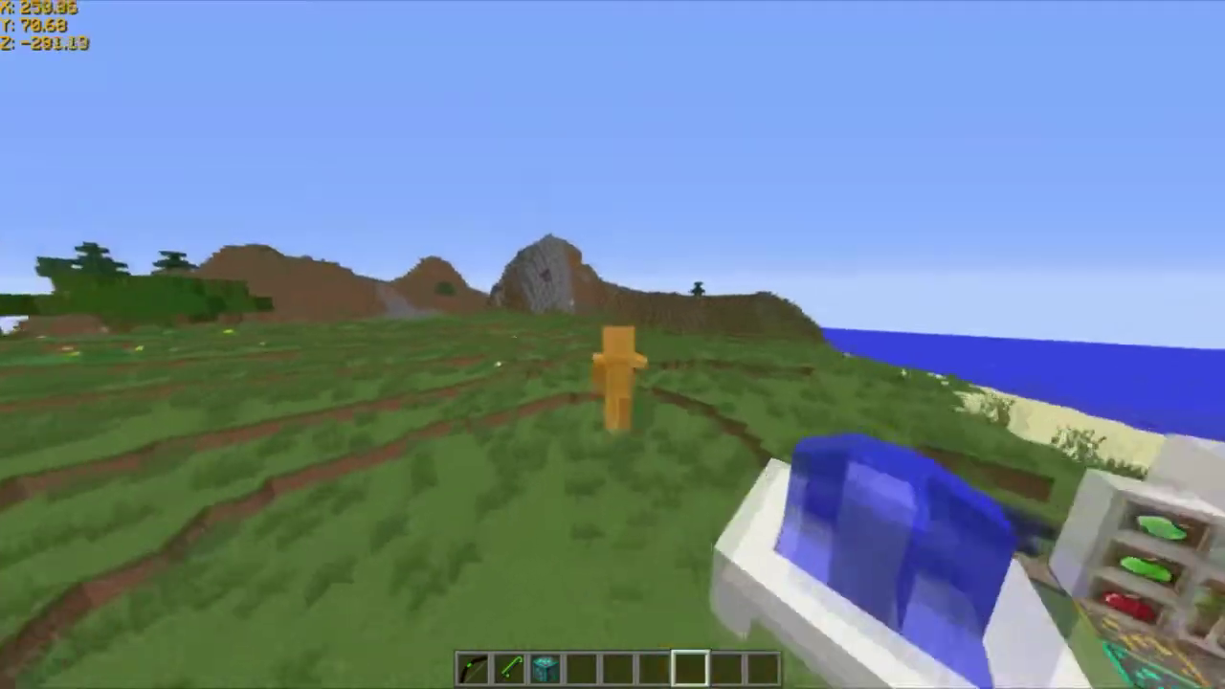
key(F5)
key(F5)
key(space)
click(618, 344)
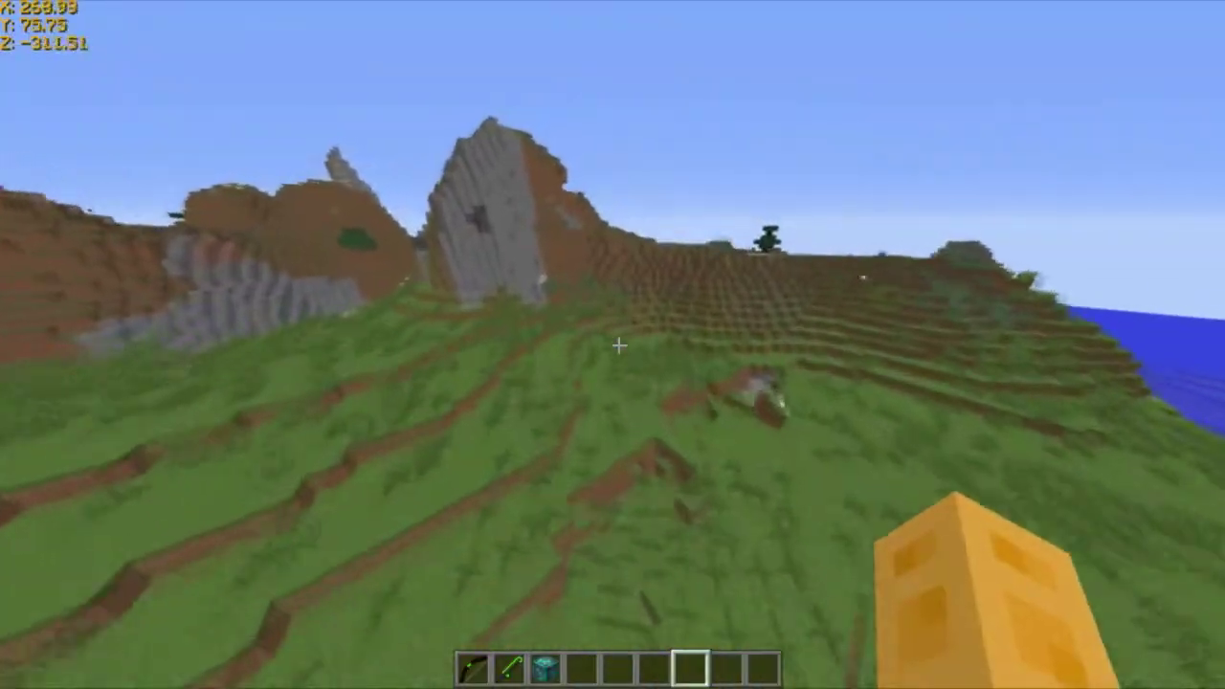
- Fly over the exposed stone patch in the hills and show the character in front-facing third-person view
key(w)
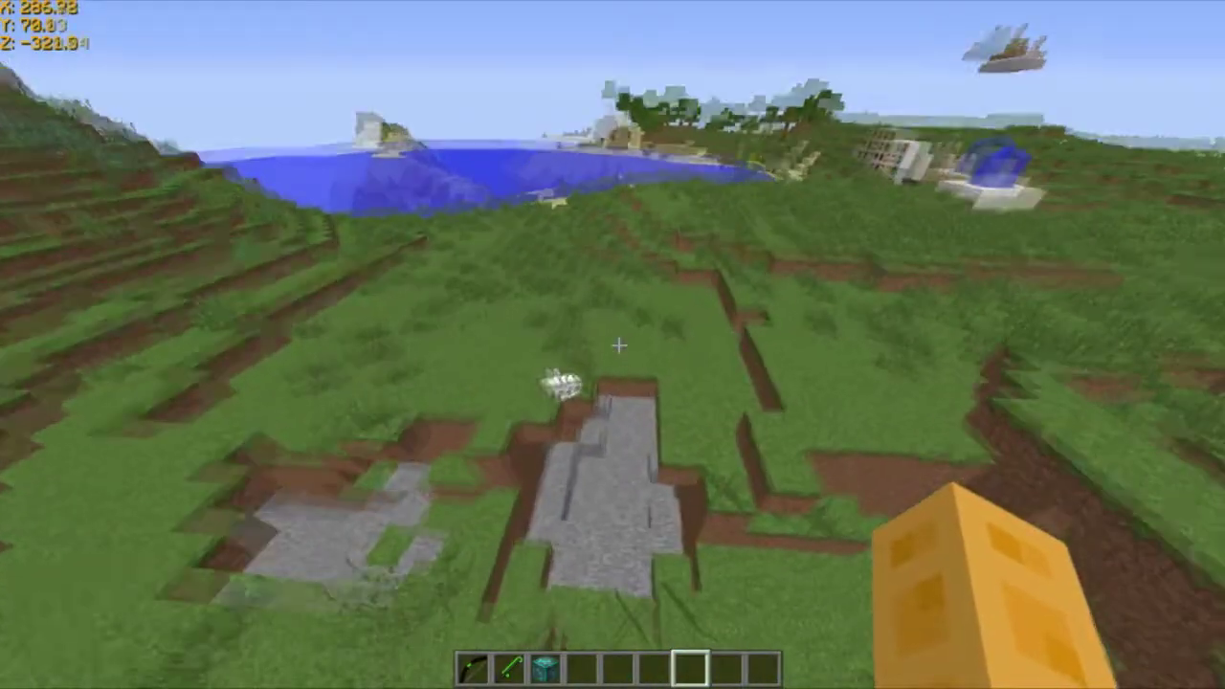
key(w)
key(F5)
key(F5)
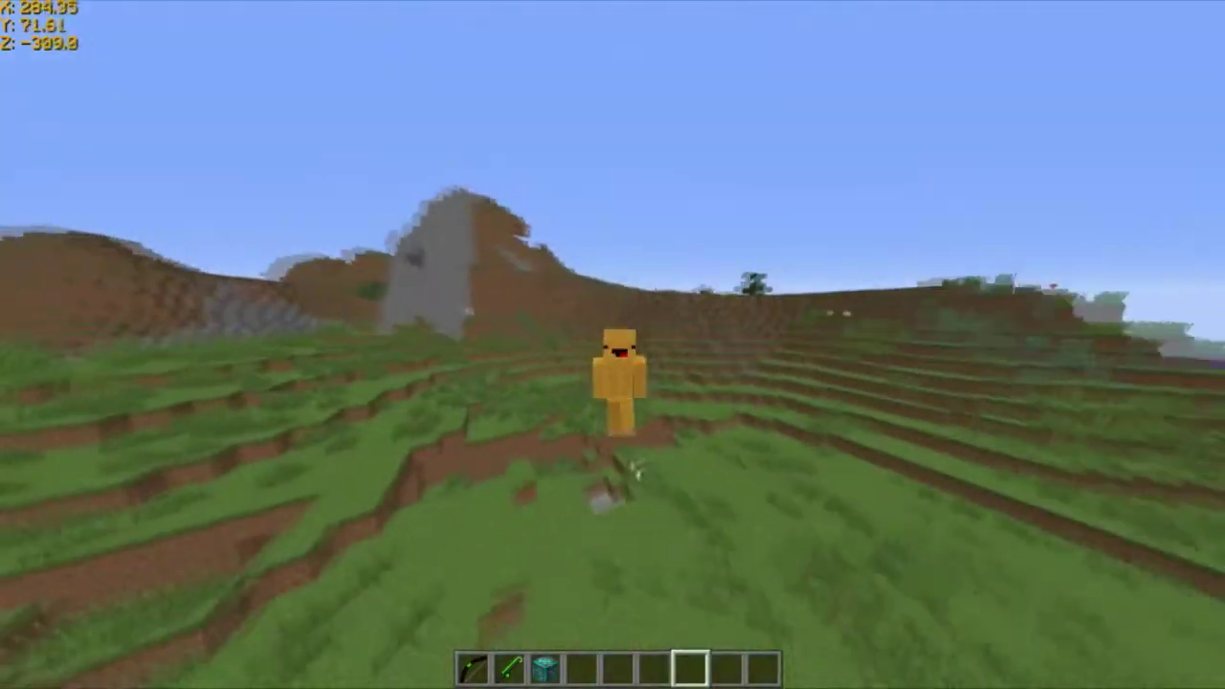
key(w)
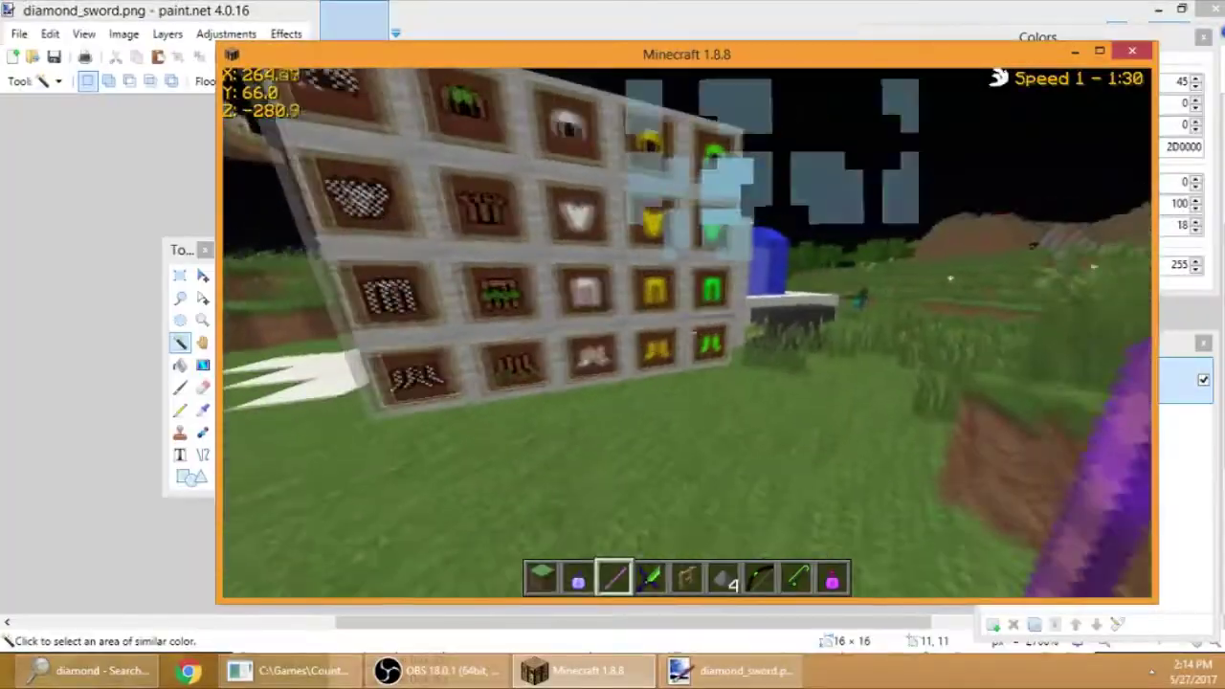
- Hold the fishing rod beside the framed armor wall at night and view the character from the front
key(8)
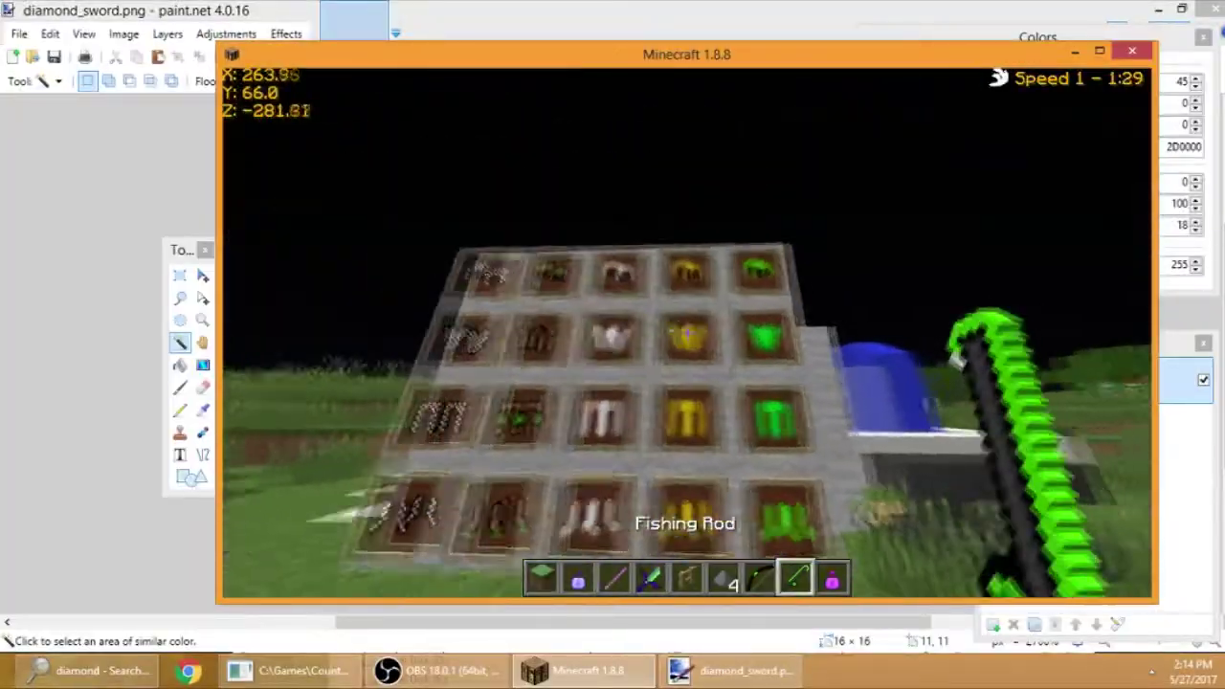
key(w)
key(c)
key(F5)
key(F5)
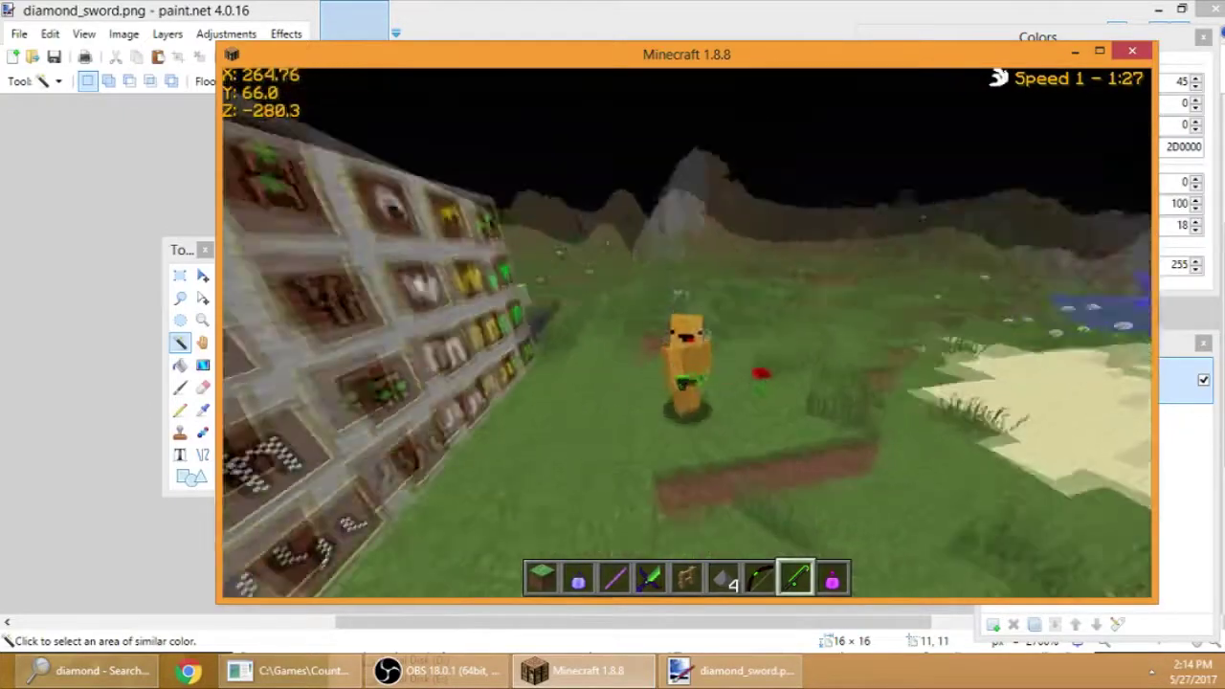